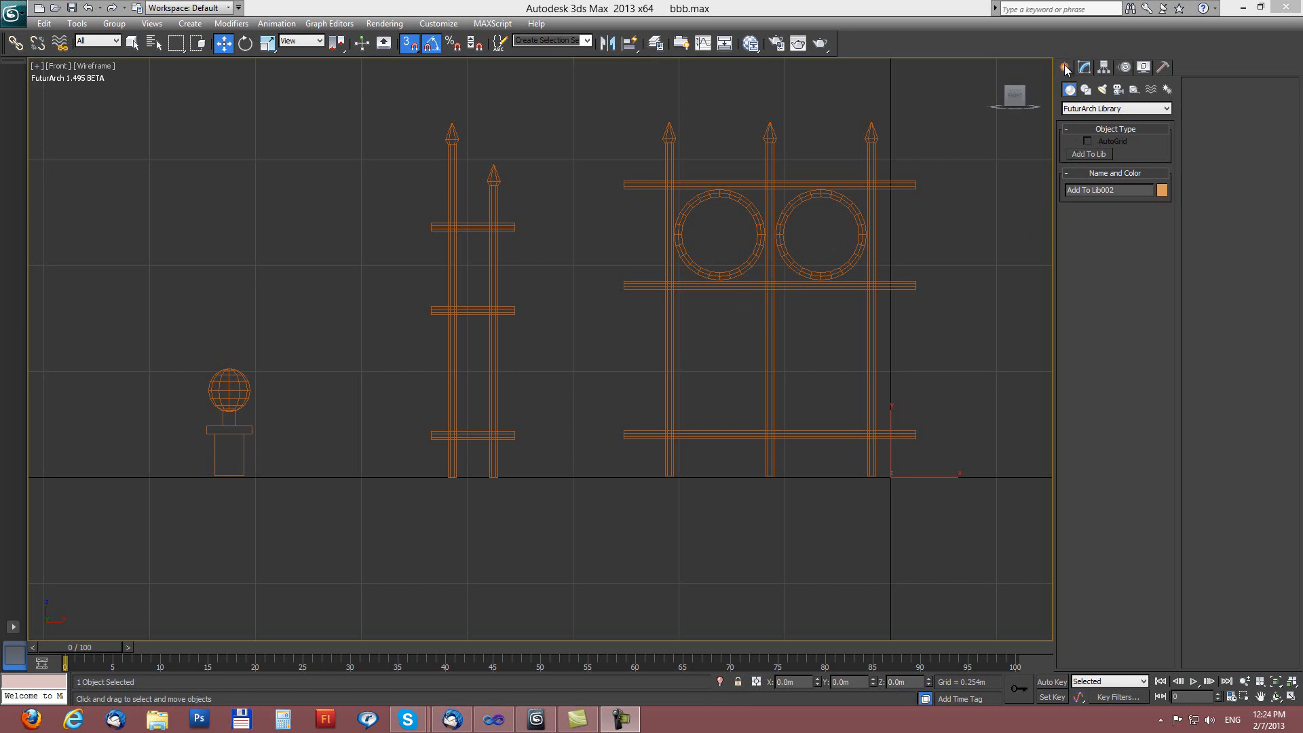
- Select the ball-topped column and start the FuturArch Library Add To Lib command for it
click(1077, 108)
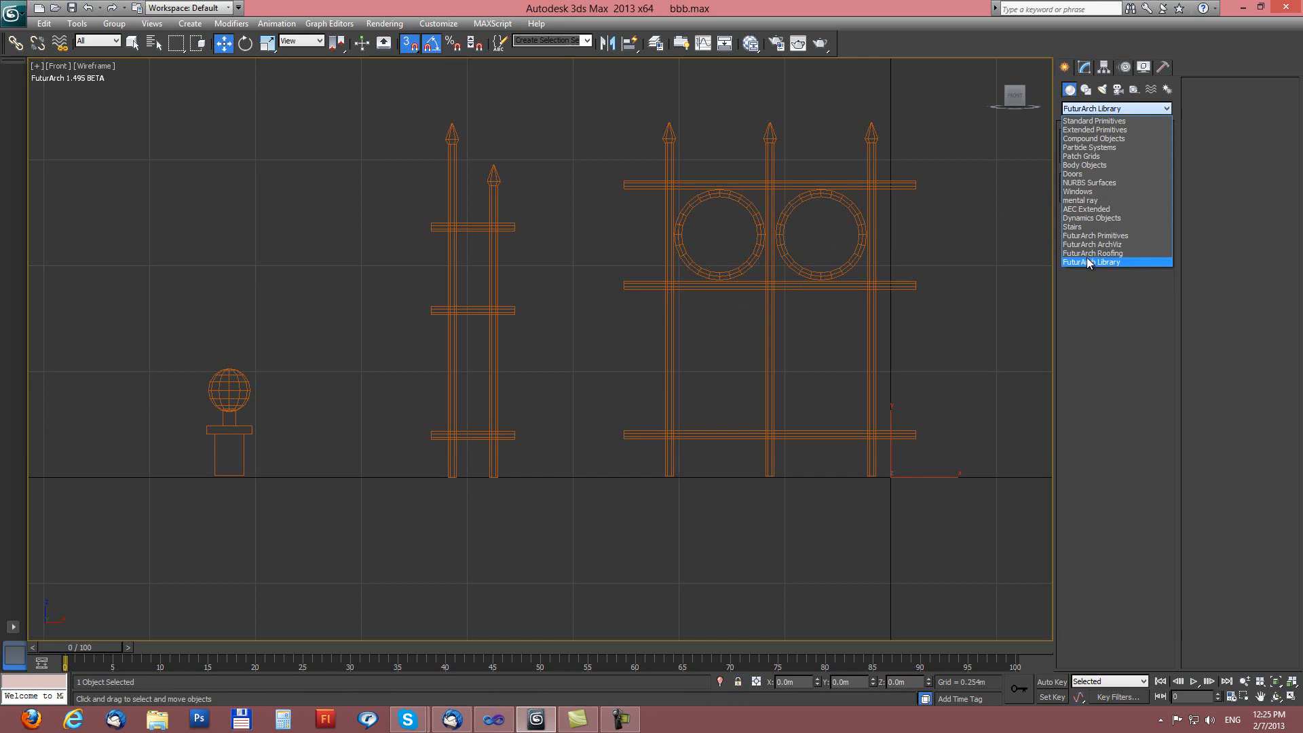
click(1088, 262)
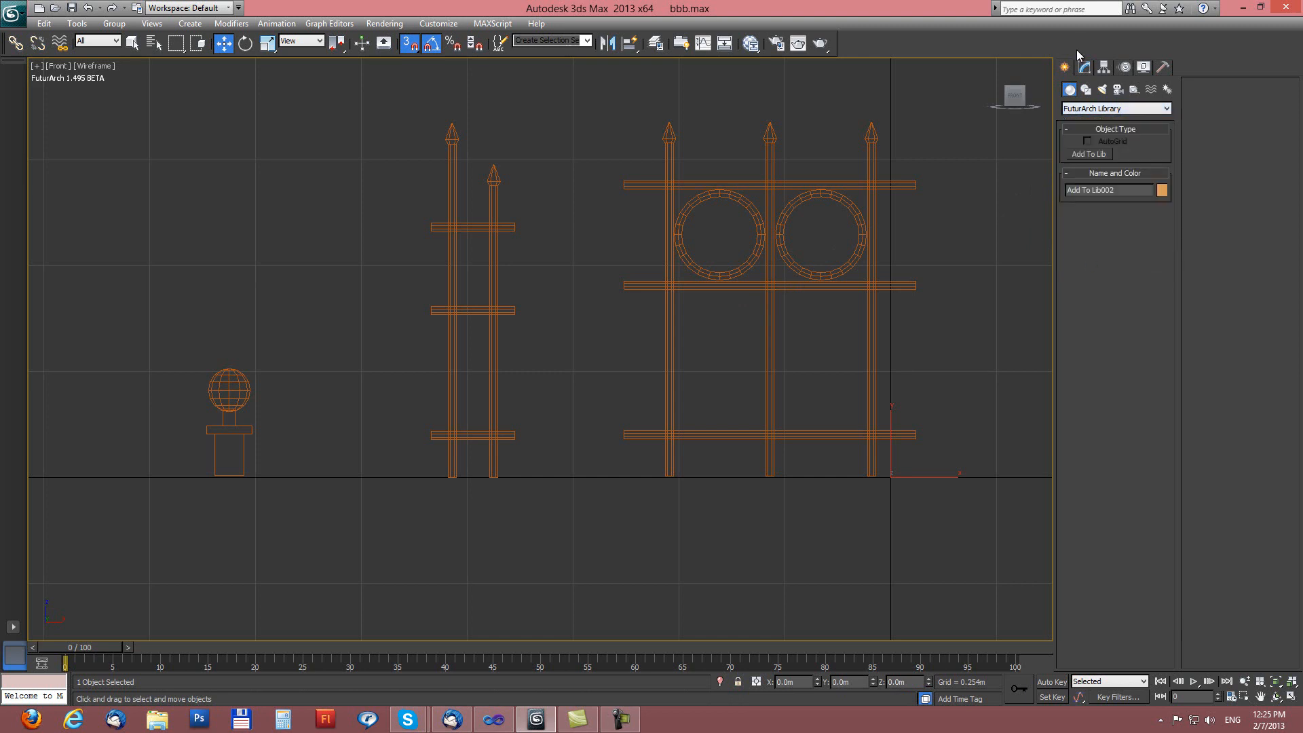
middle_drag(556, 250, 536, 268)
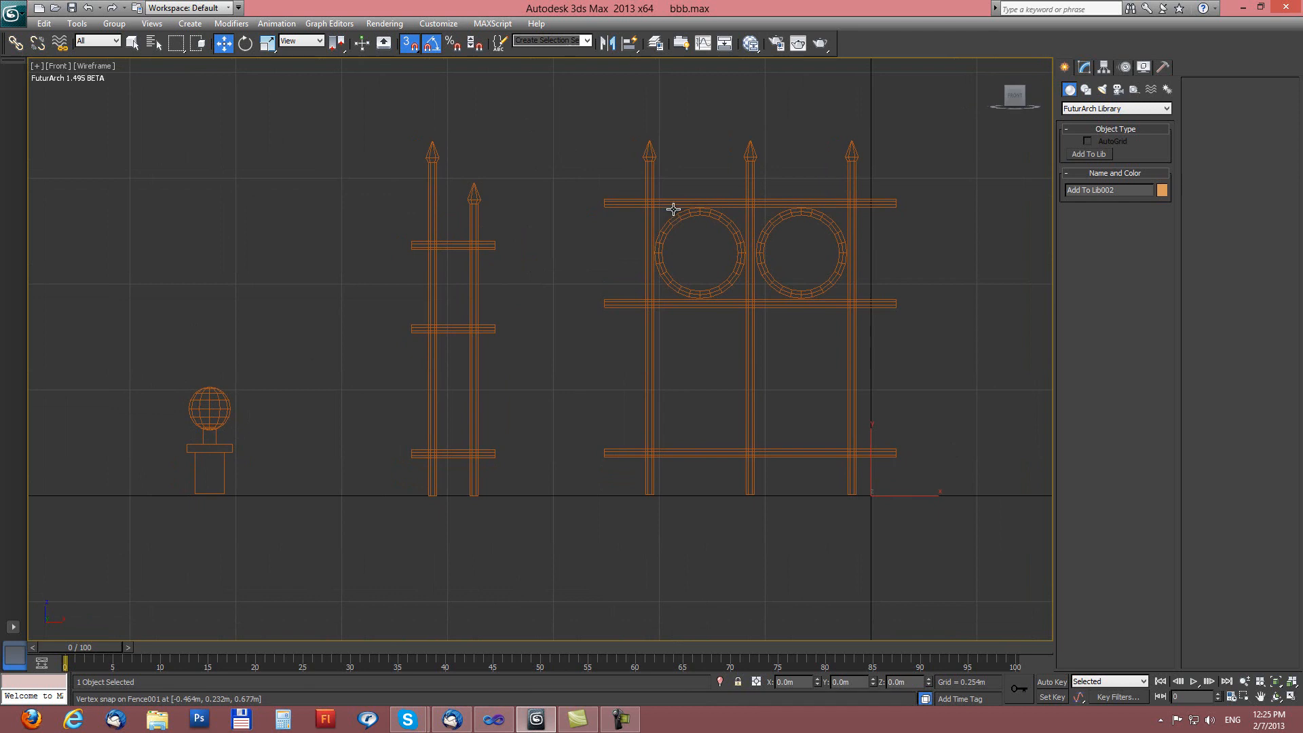
click(206, 411)
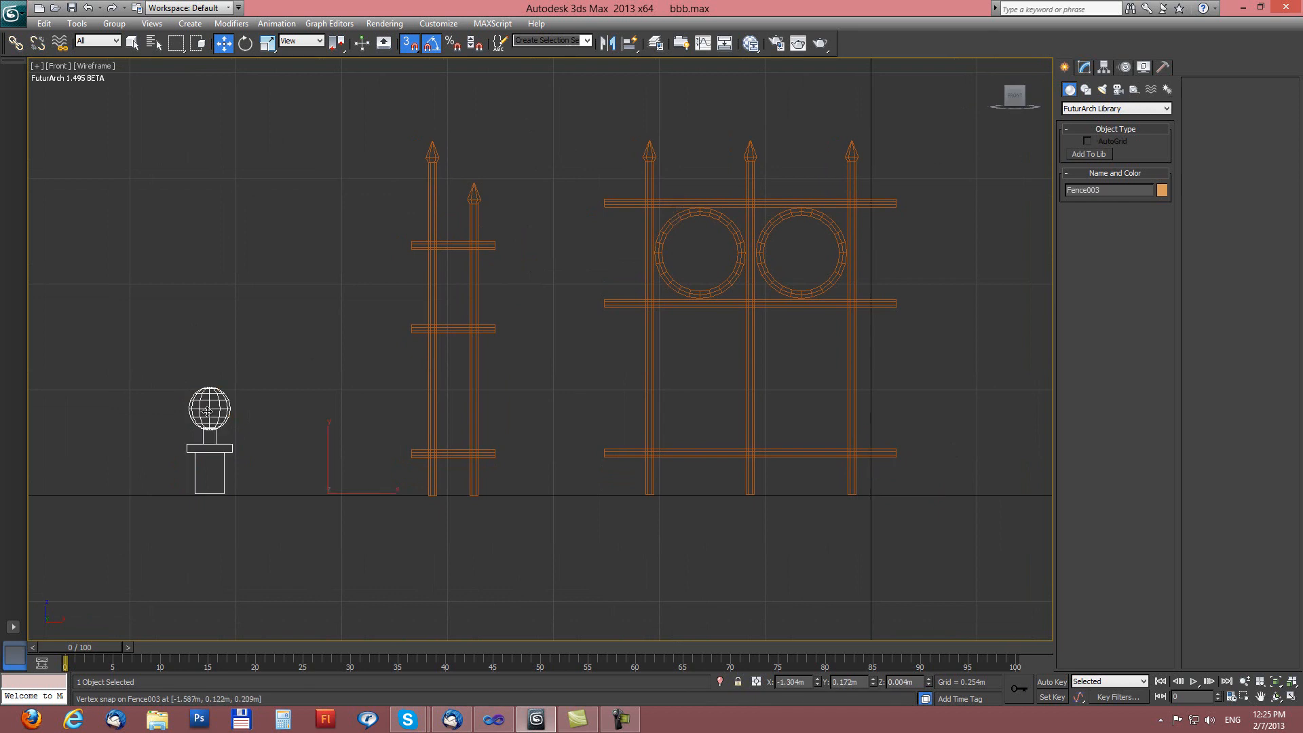
click(1085, 155)
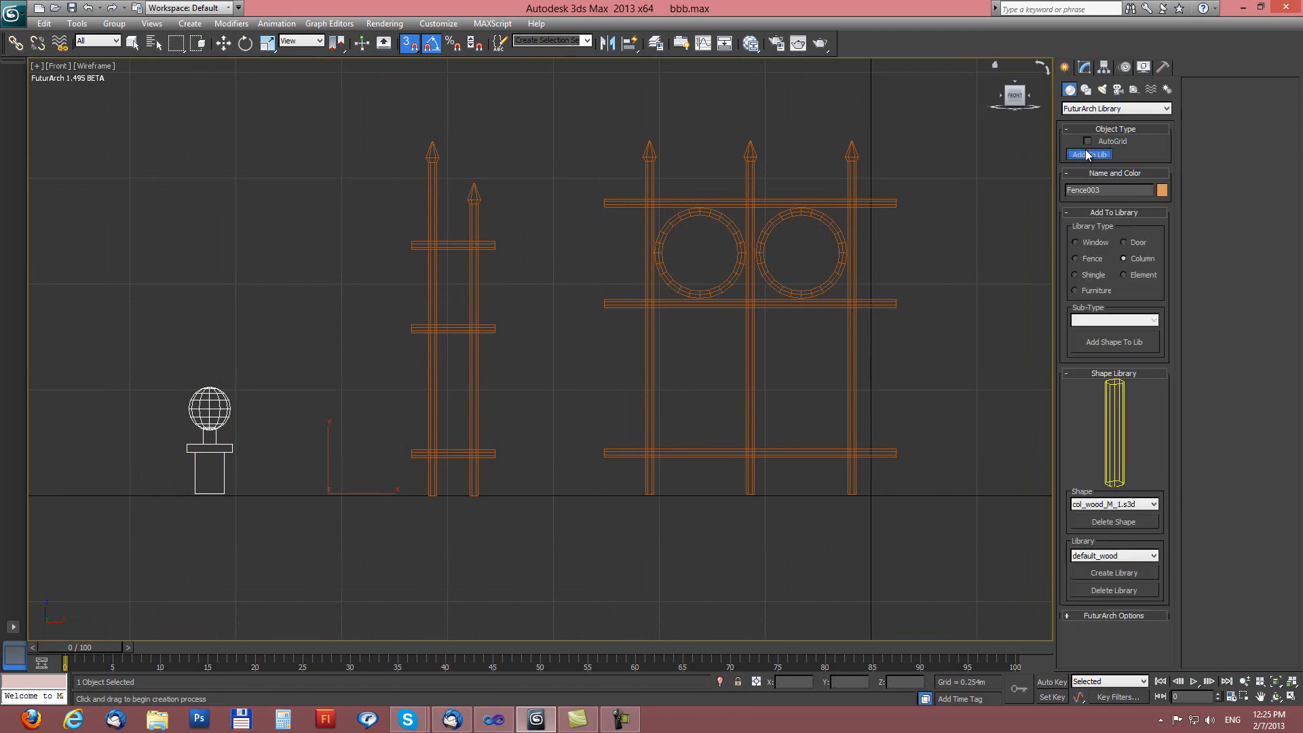
- Set the library type to Column and create a new column library named test
click(1076, 243)
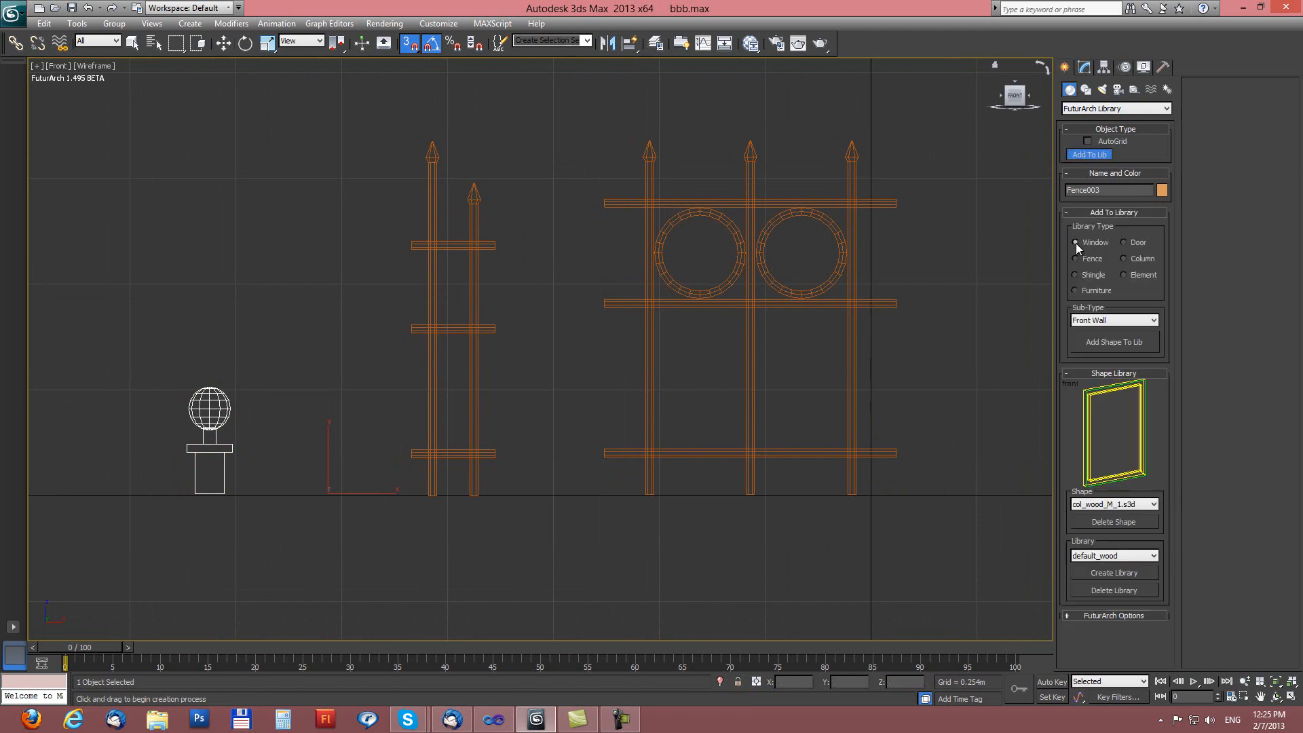
click(1122, 259)
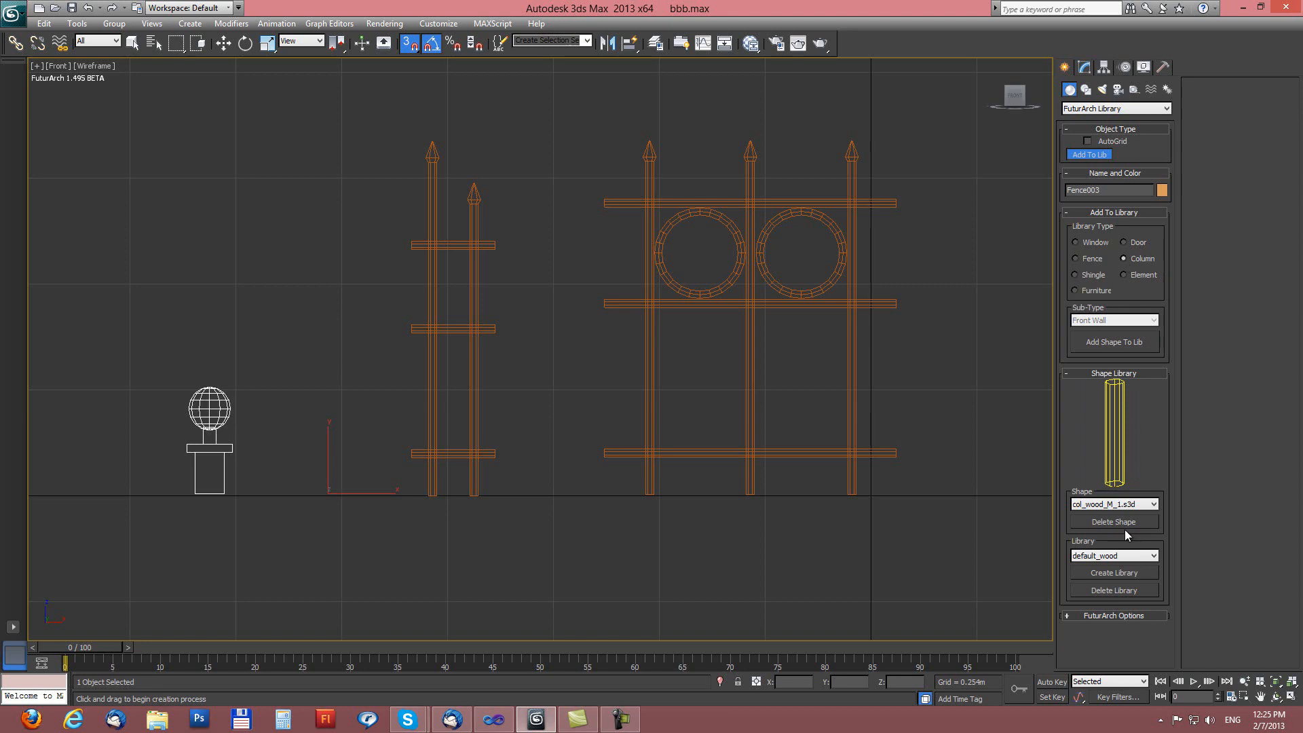
click(1088, 572)
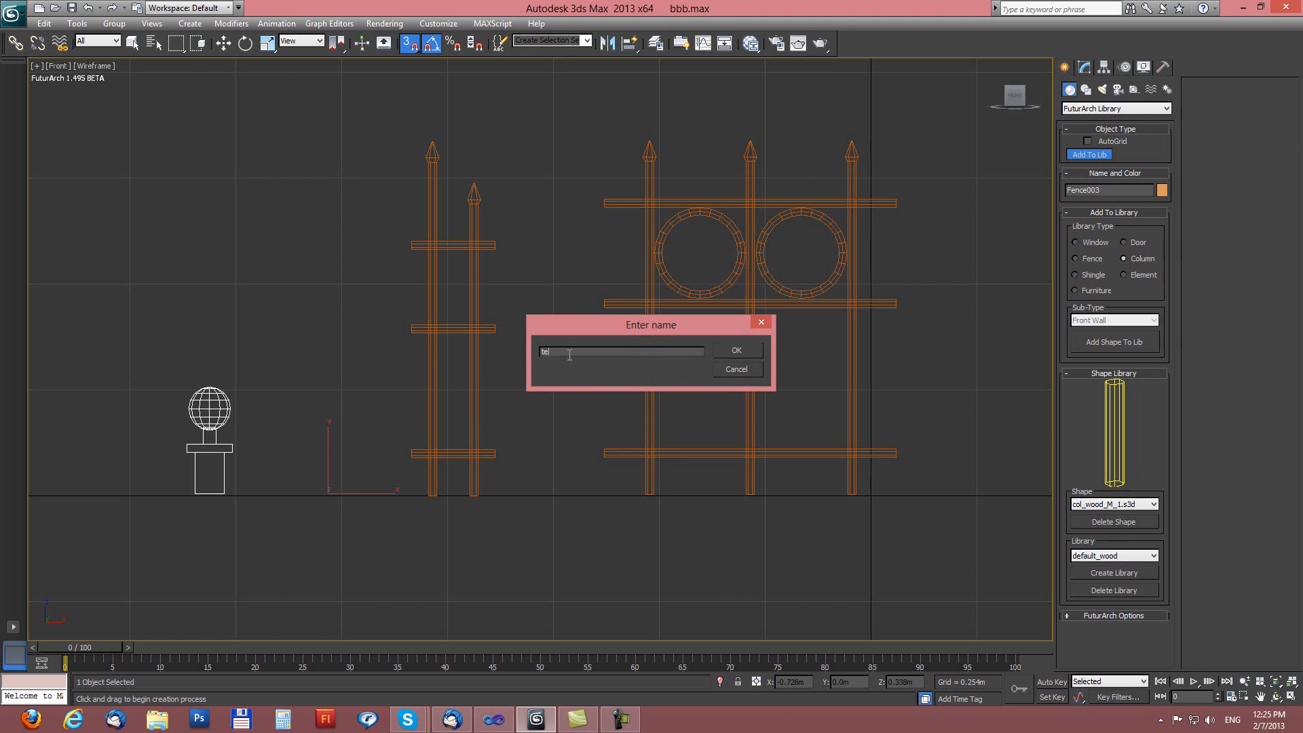
click(755, 352)
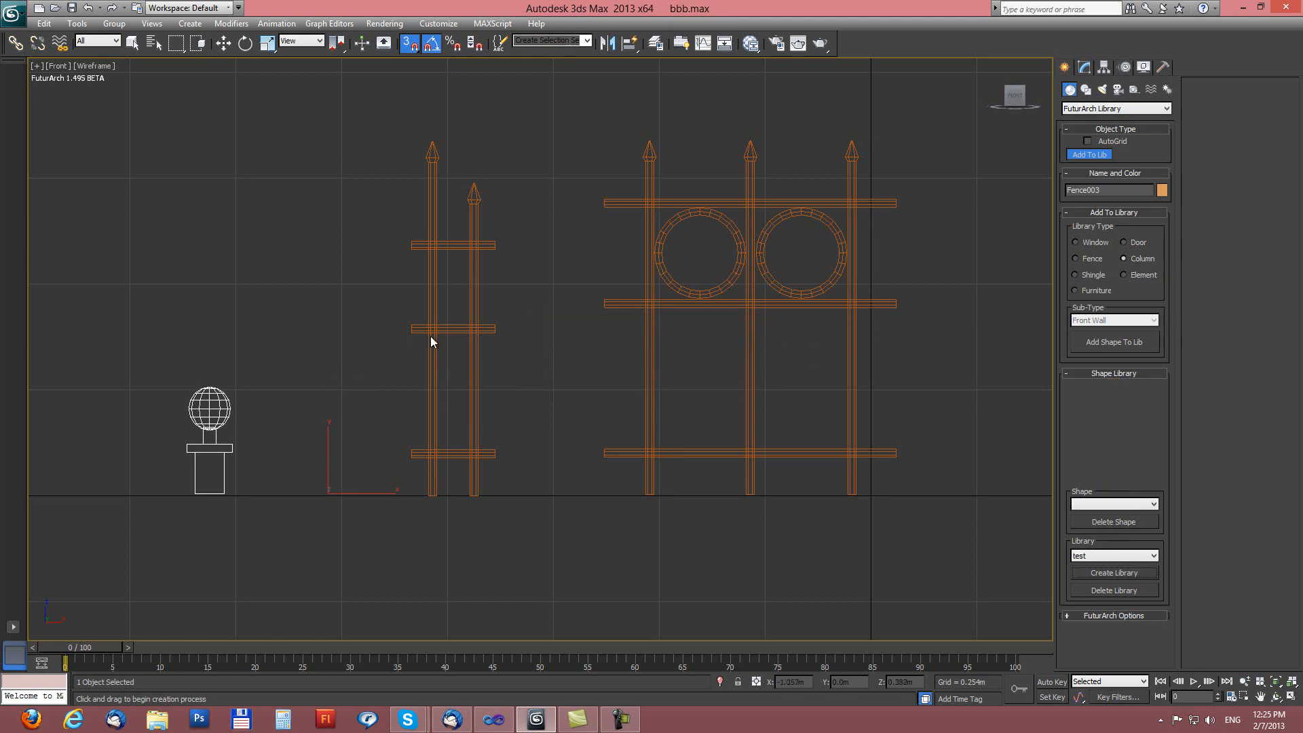
- Load the ball-topped column for definition and set its Start-End limits to the two side edges of the lower block
click(270, 343)
middle_drag(309, 356, 627, 265)
scroll(492, 291, up, 4)
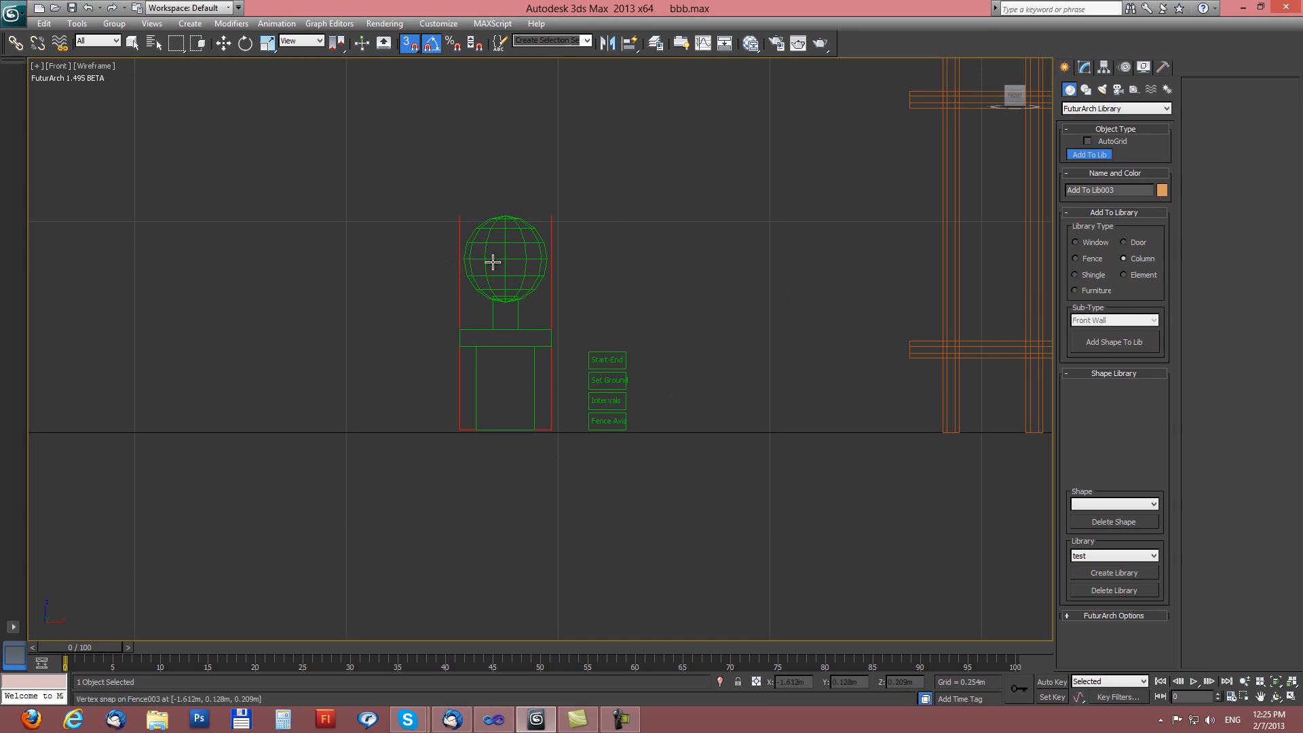
scroll(656, 302, up, 4)
middle_drag(715, 285, 703, 349)
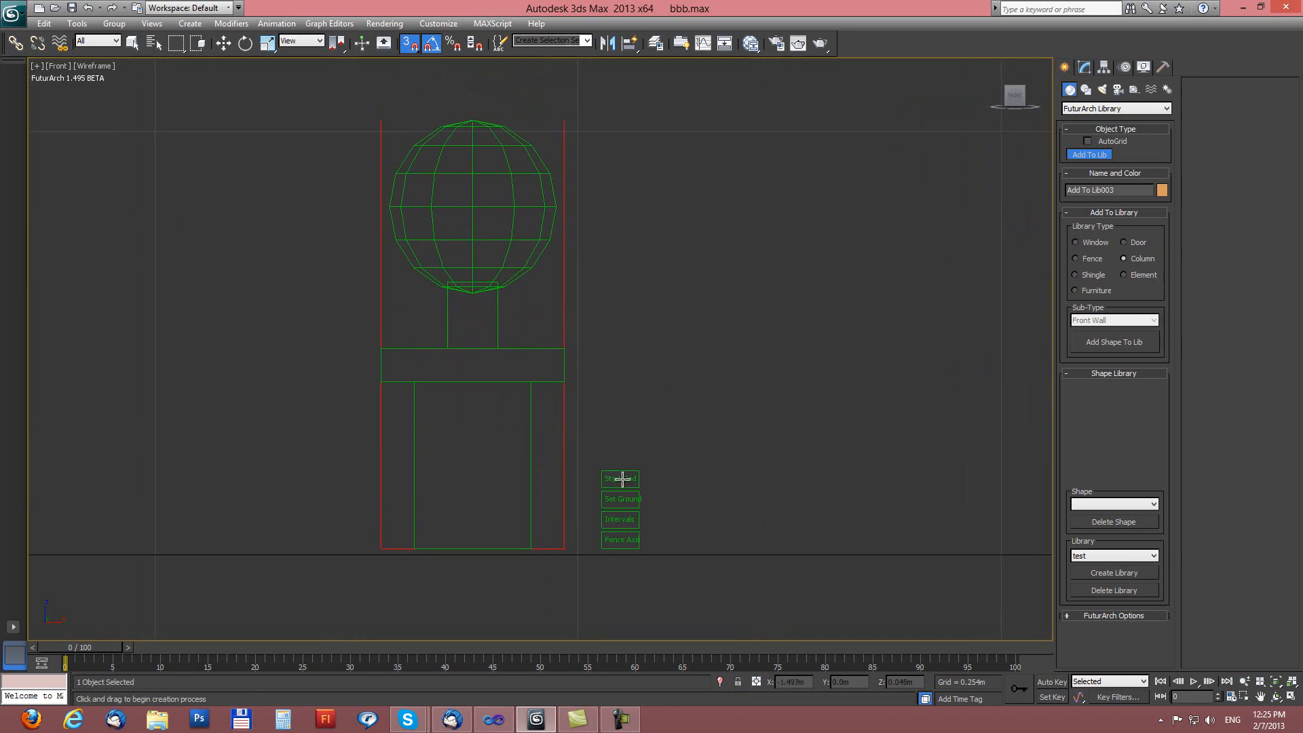
click(620, 478)
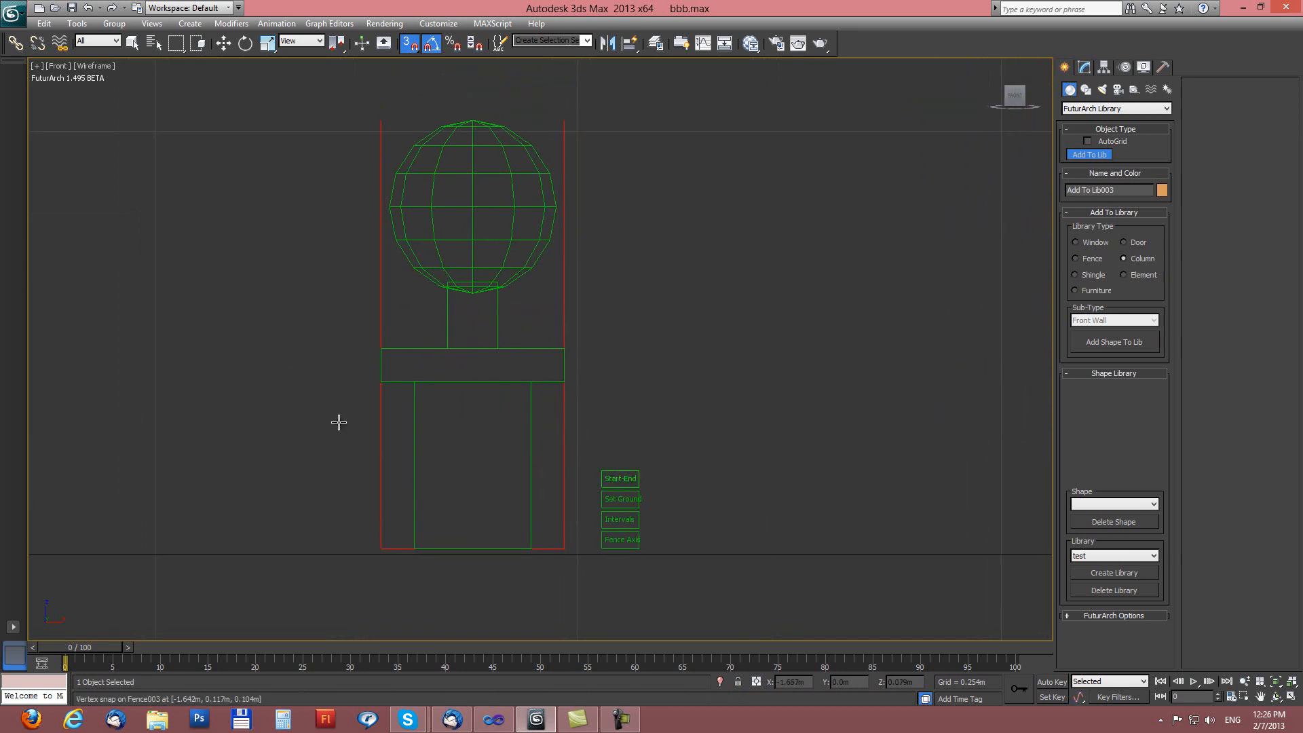
click(413, 381)
click(532, 384)
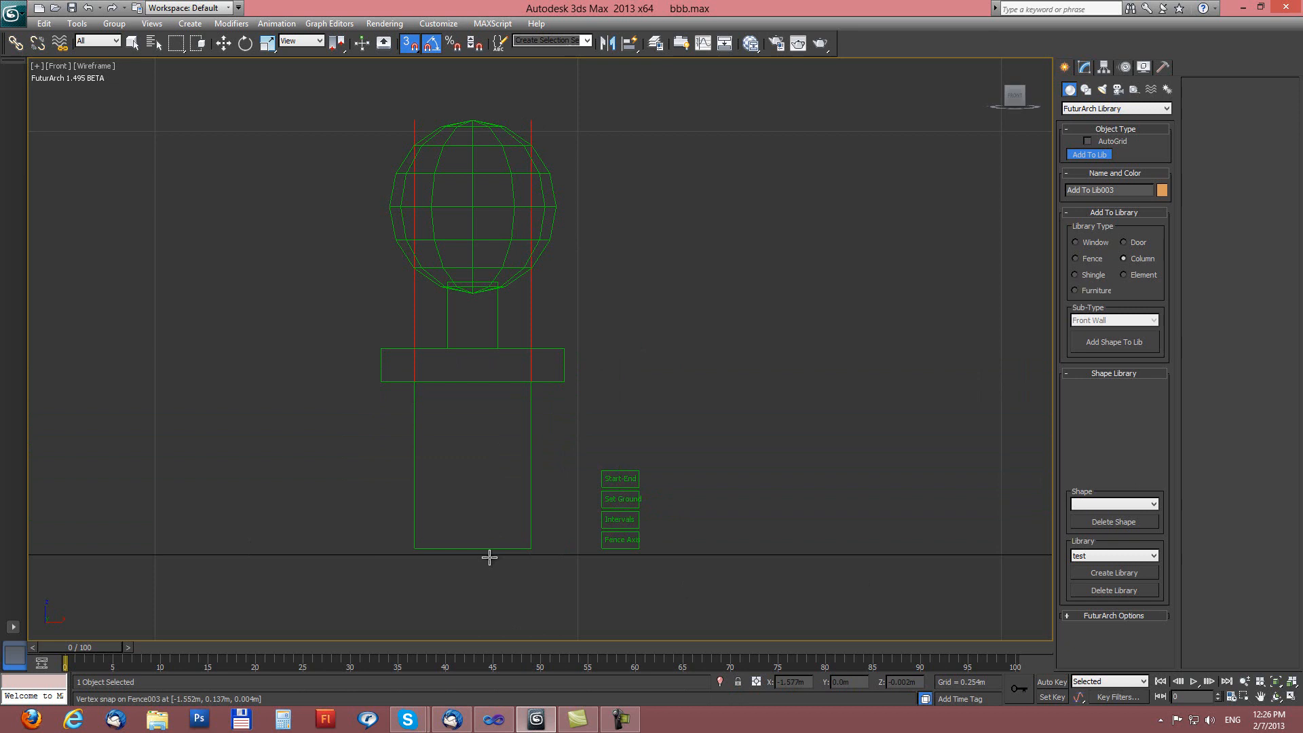
- Define a Y interval on the column from the underside of the cap slab to the top of the ball
click(615, 521)
click(673, 519)
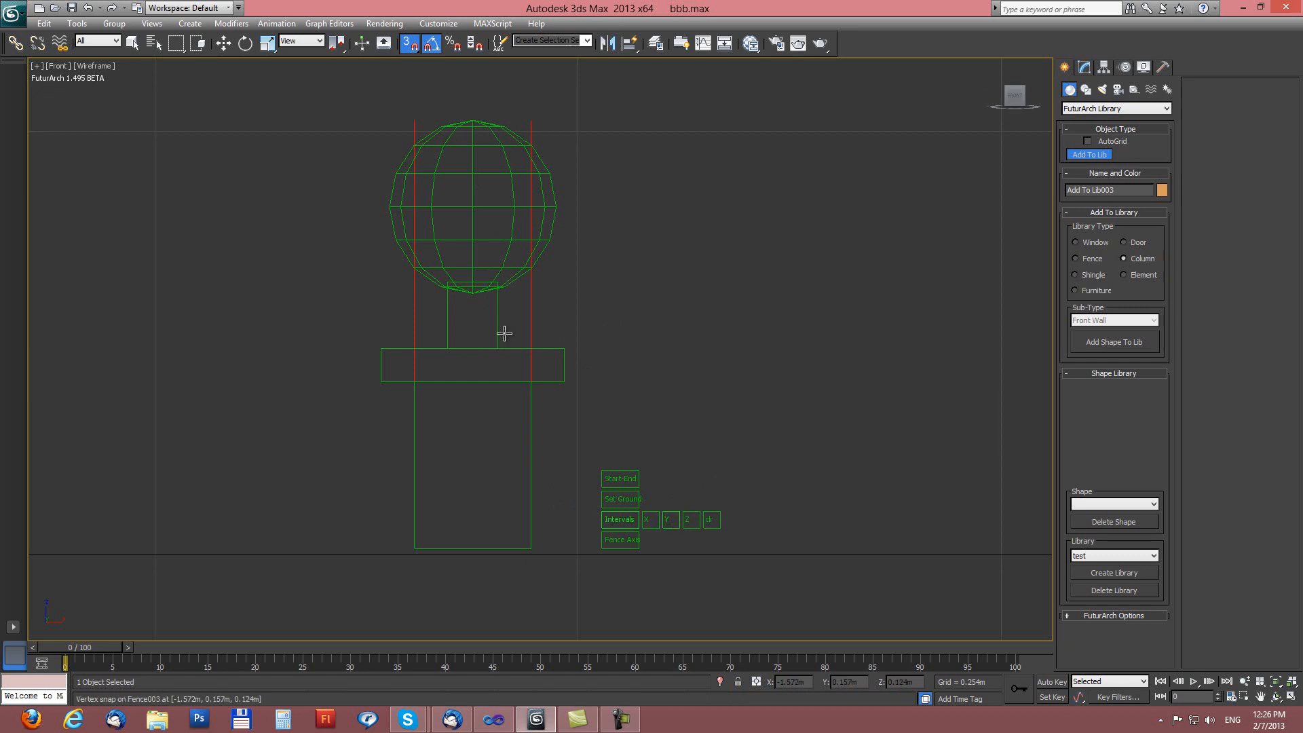
click(564, 374)
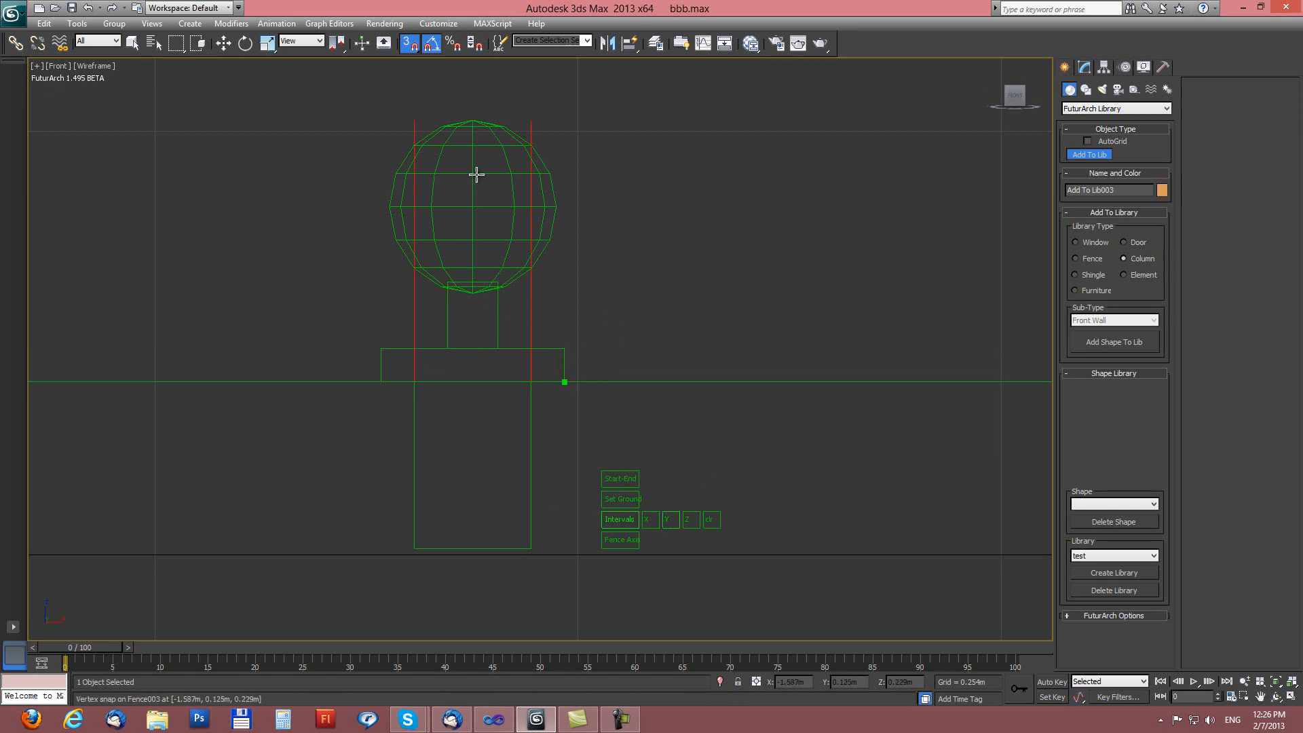
click(470, 119)
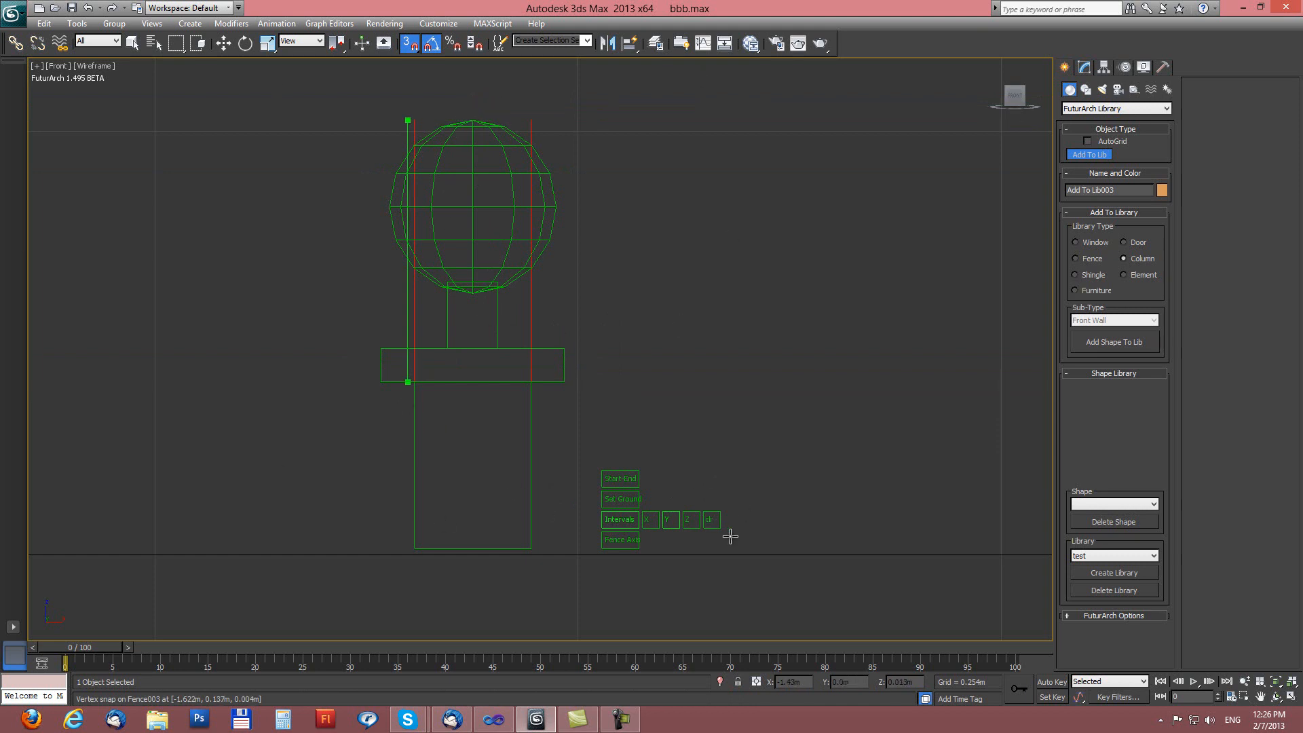
- Add the defined column shape to the test library under the name column_test
middle_drag(756, 386, 715, 380)
key(alt+w)
middle_drag(283, 242, 339, 239)
scroll(321, 243, up, 3)
scroll(318, 233, up, 1)
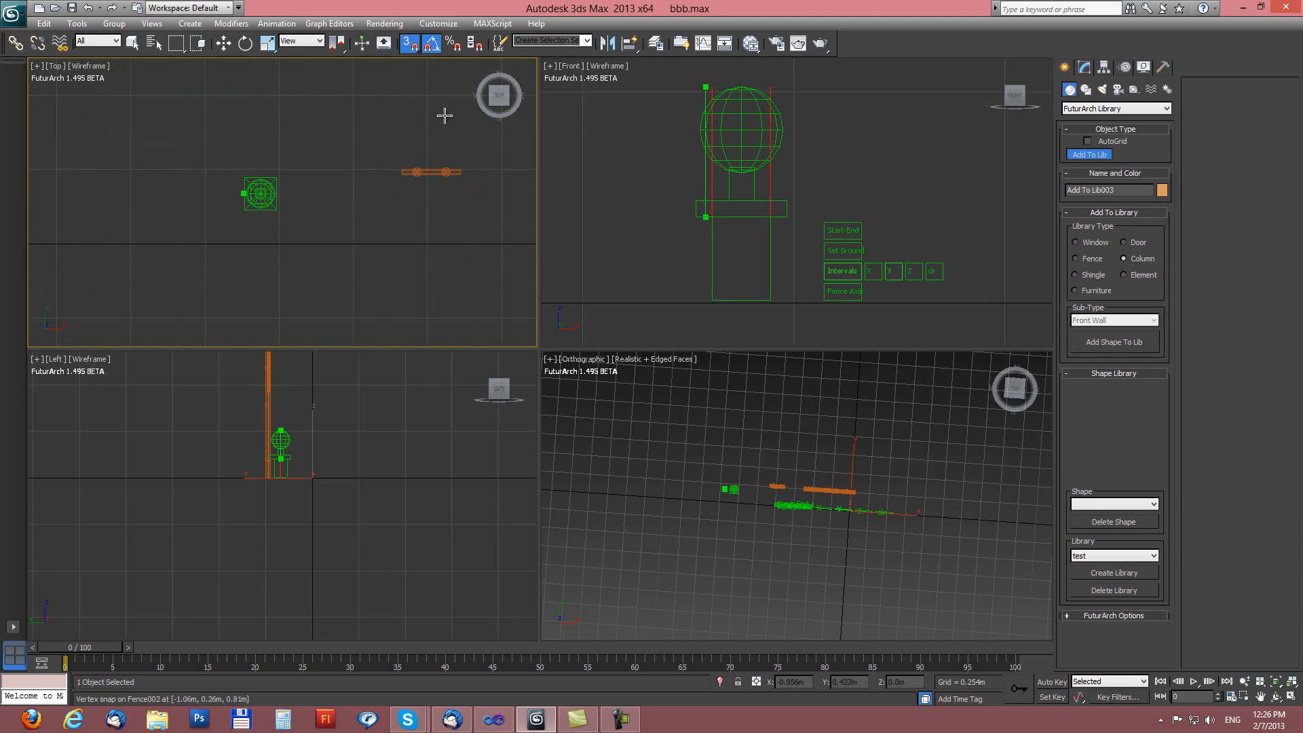
middle_drag(284, 254, 346, 259)
scroll(342, 255, up, 1)
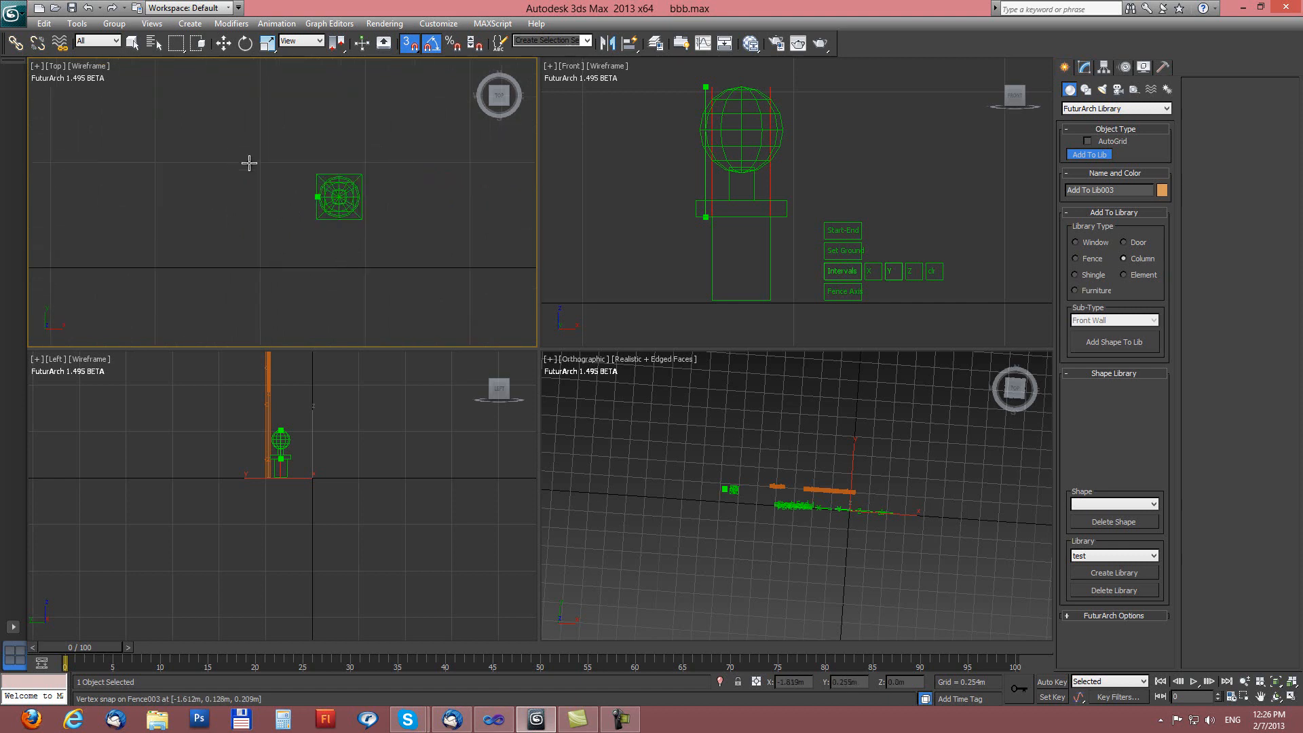
middle_drag(416, 217, 357, 210)
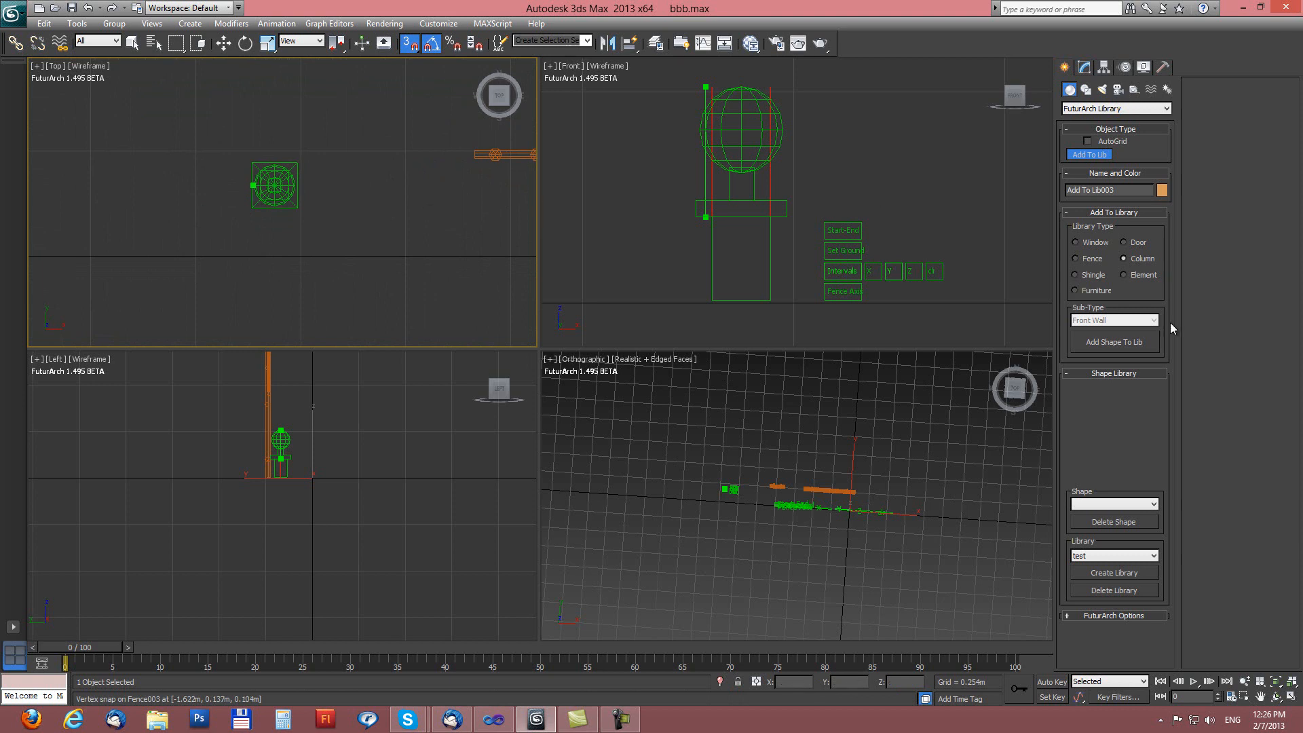
click(1097, 342)
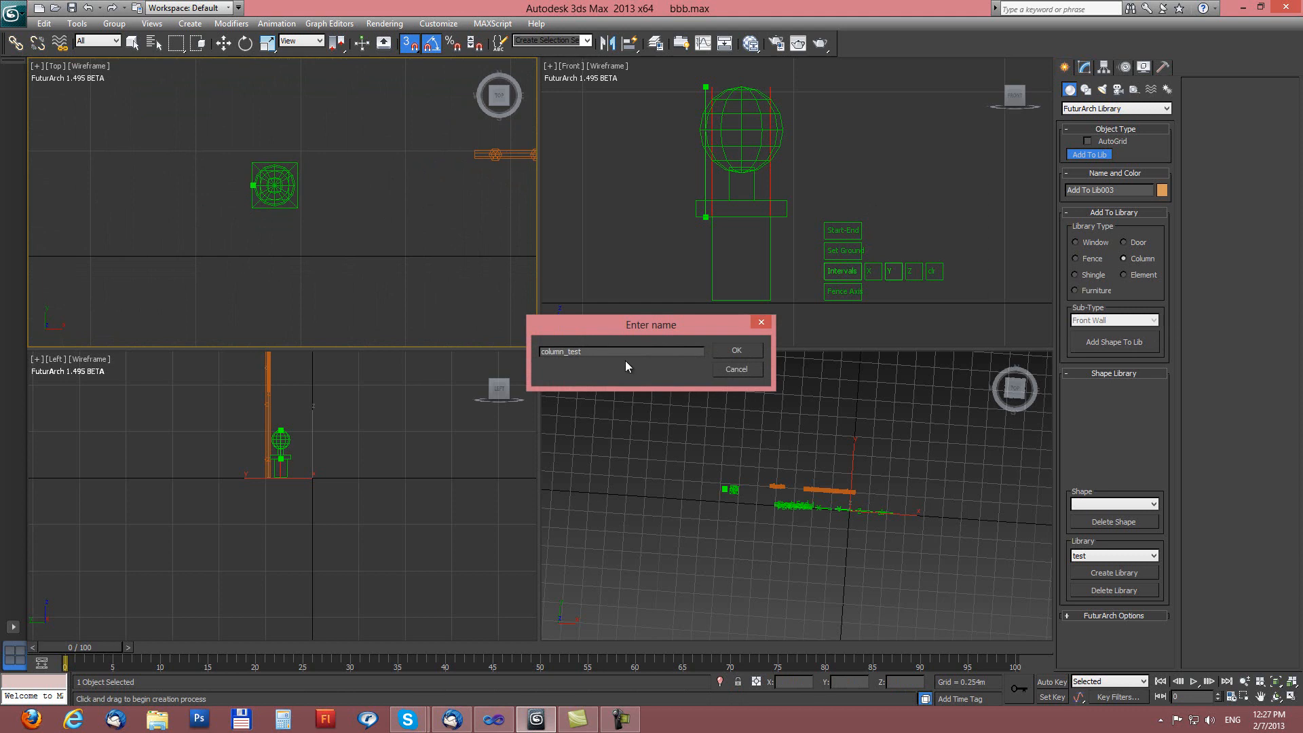
click(747, 350)
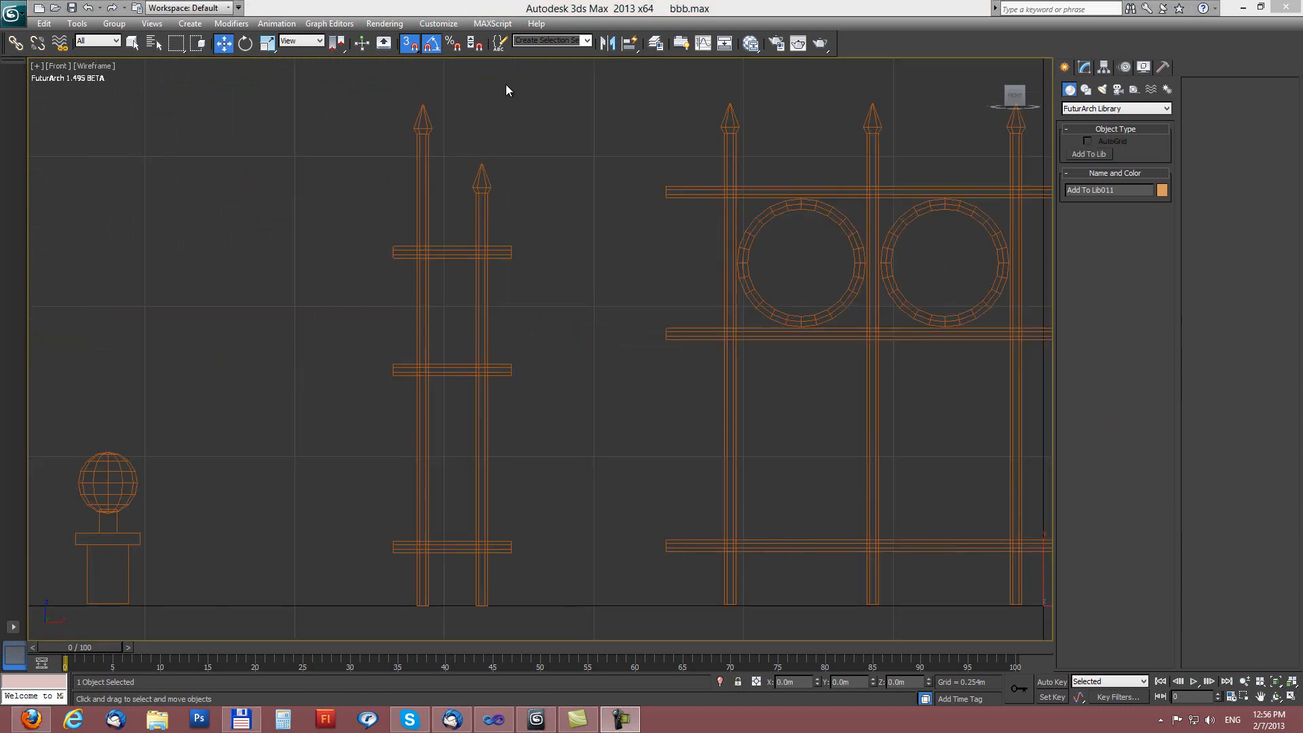
- Select the two-post fence and convert it to an Editable Mesh
drag(576, 96, 328, 481)
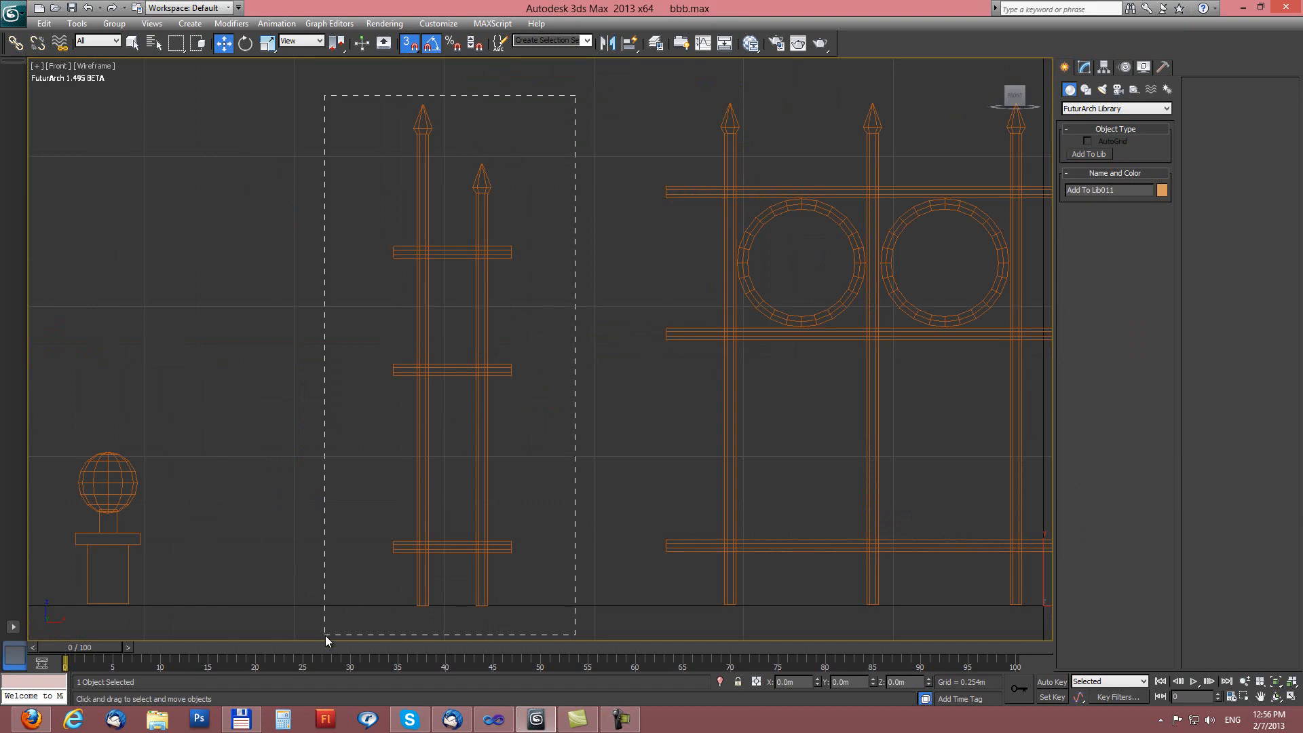
drag(327, 617, 329, 624)
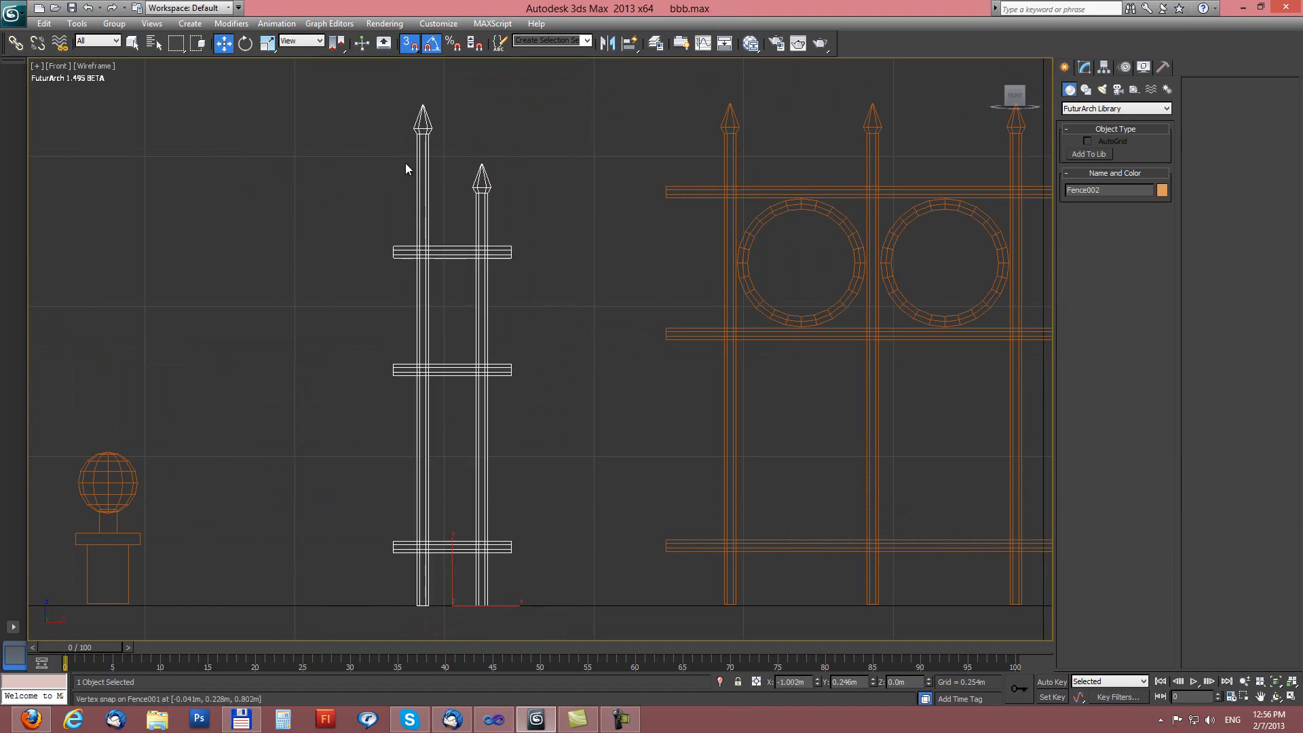
right_click(485, 256)
mouse_move(556, 380)
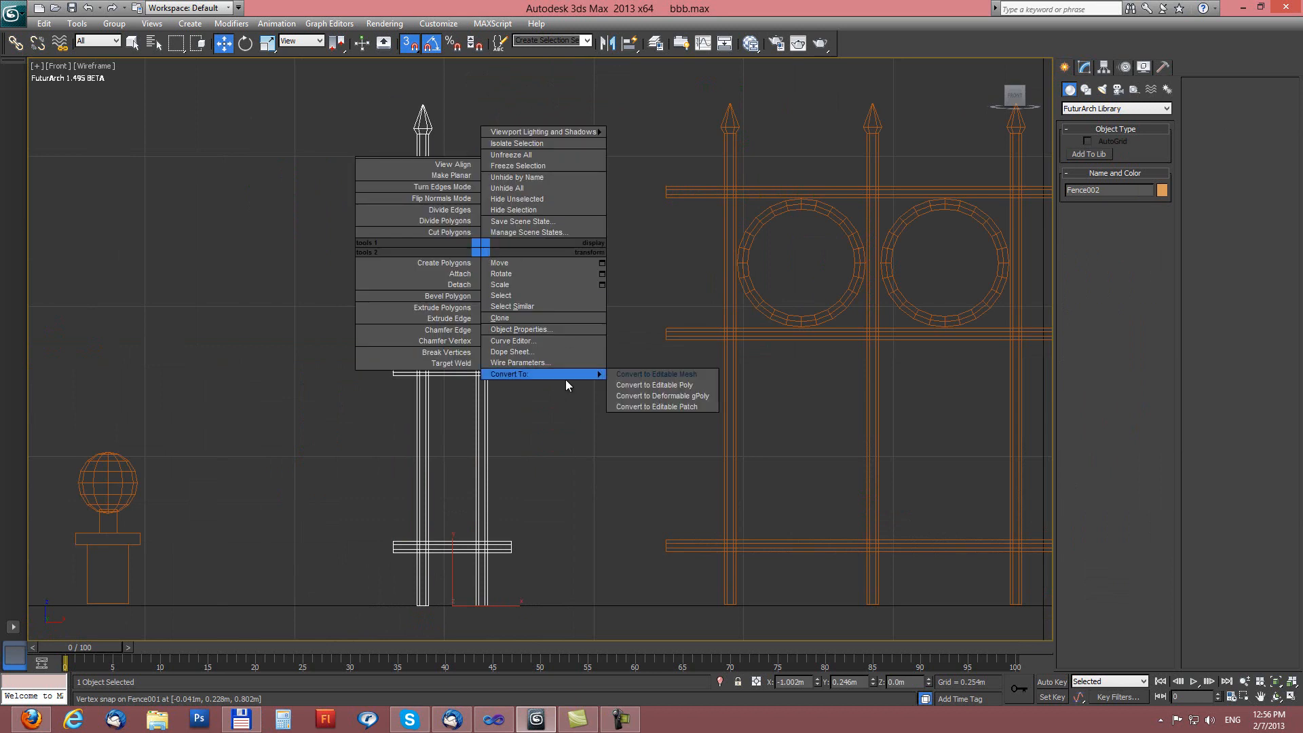
click(669, 378)
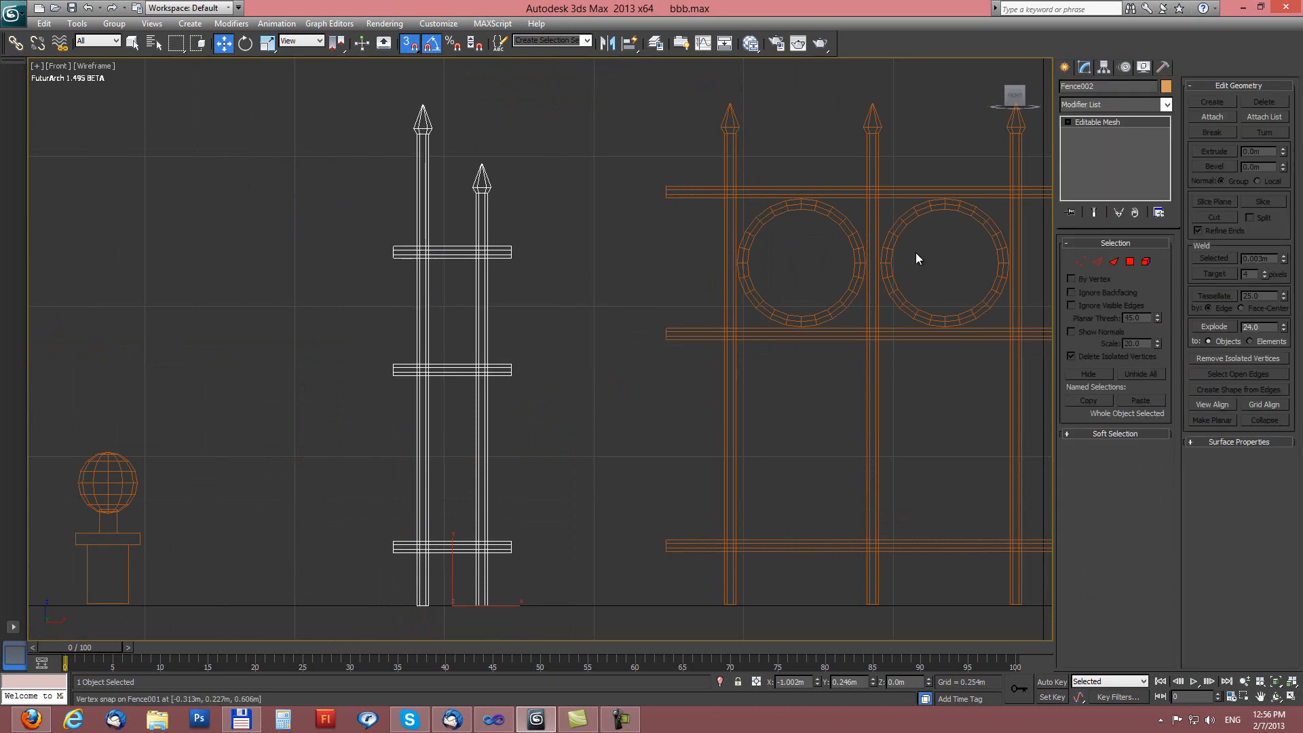
- Inspect the fence's separate mesh elements by selecting the posts and each of the three rails in turn
click(1145, 262)
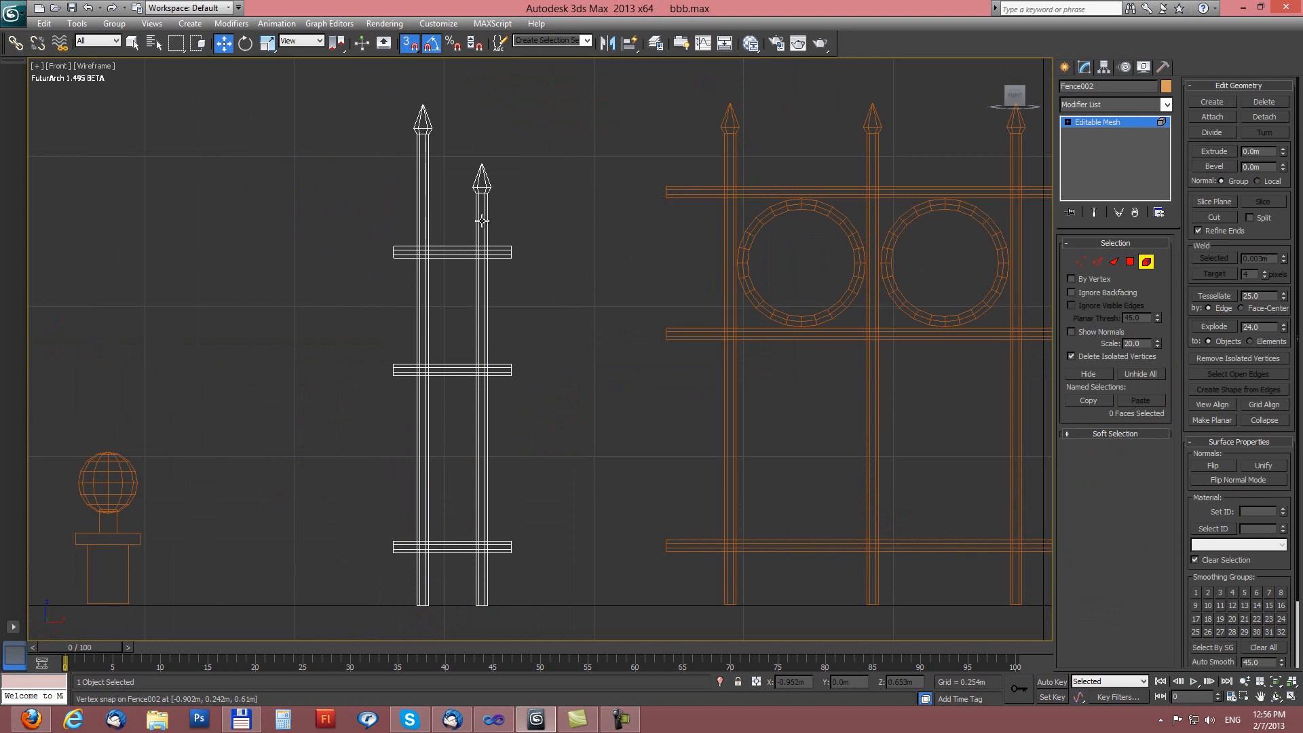
click(481, 236)
click(423, 194)
click(483, 204)
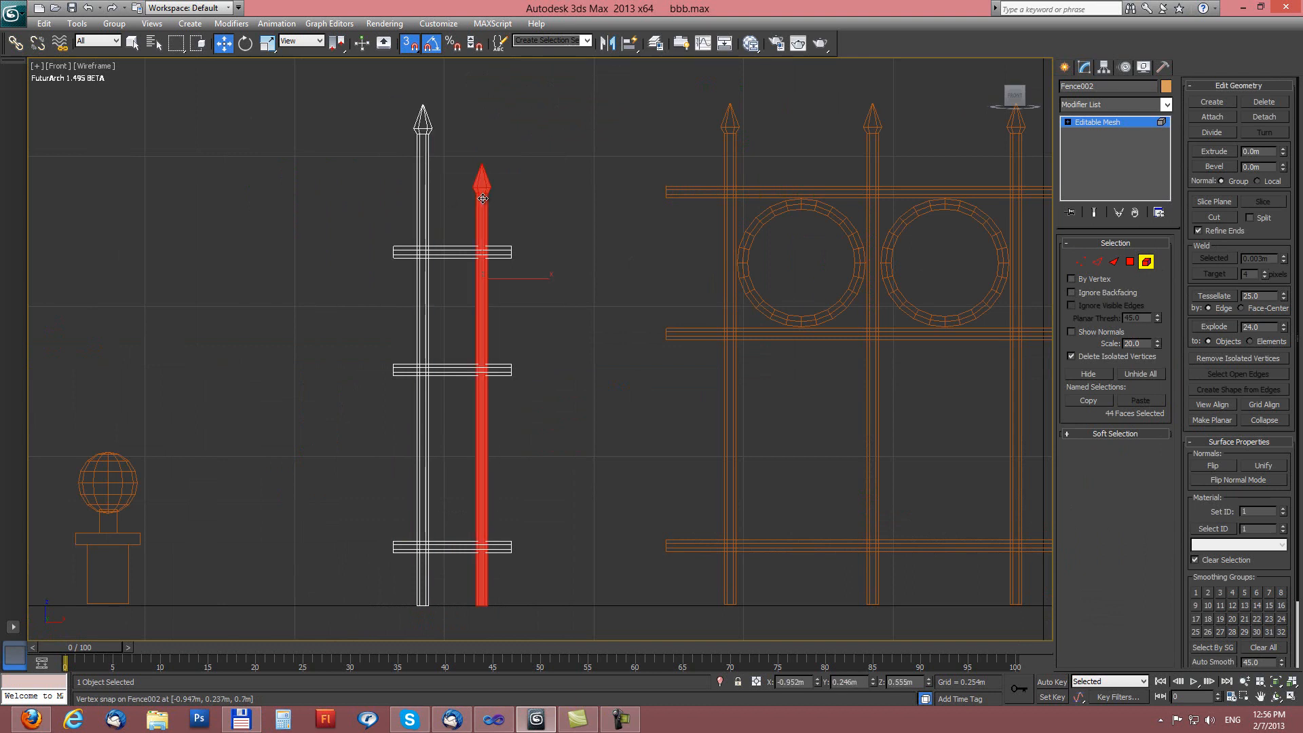
click(440, 248)
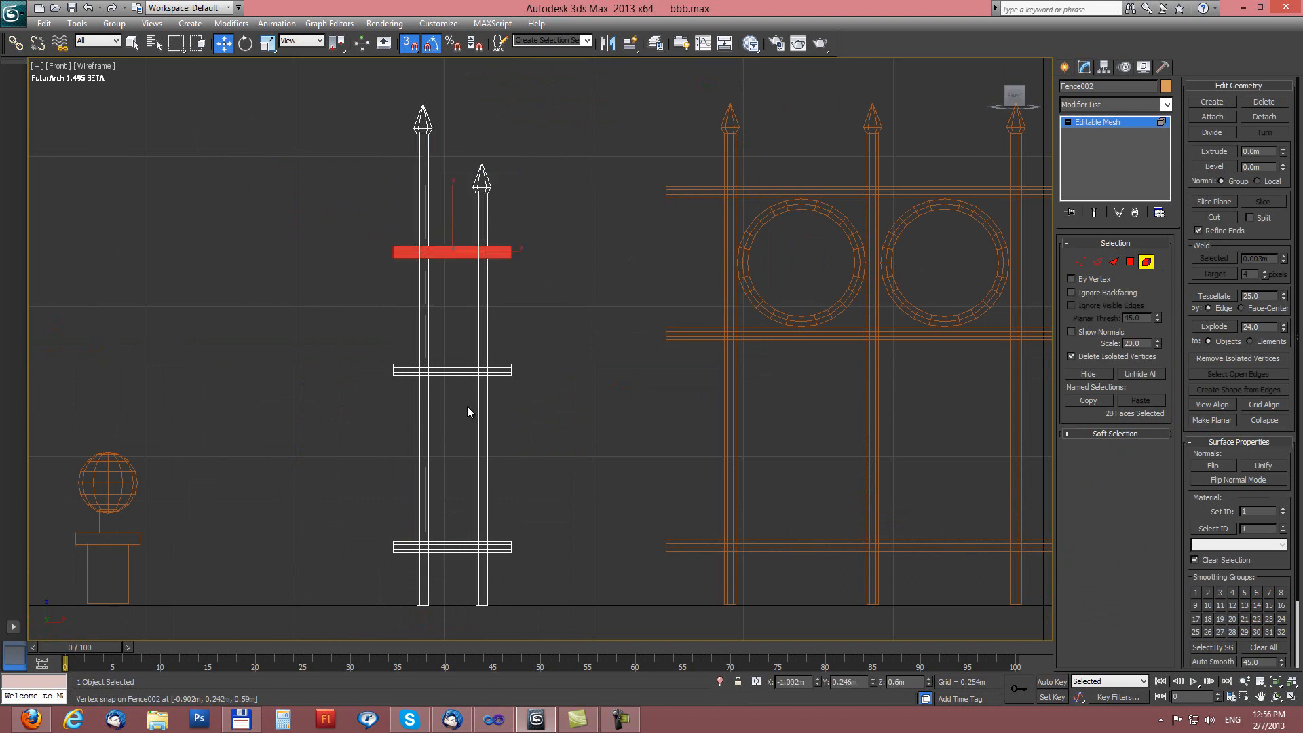
click(445, 367)
click(452, 546)
click(612, 338)
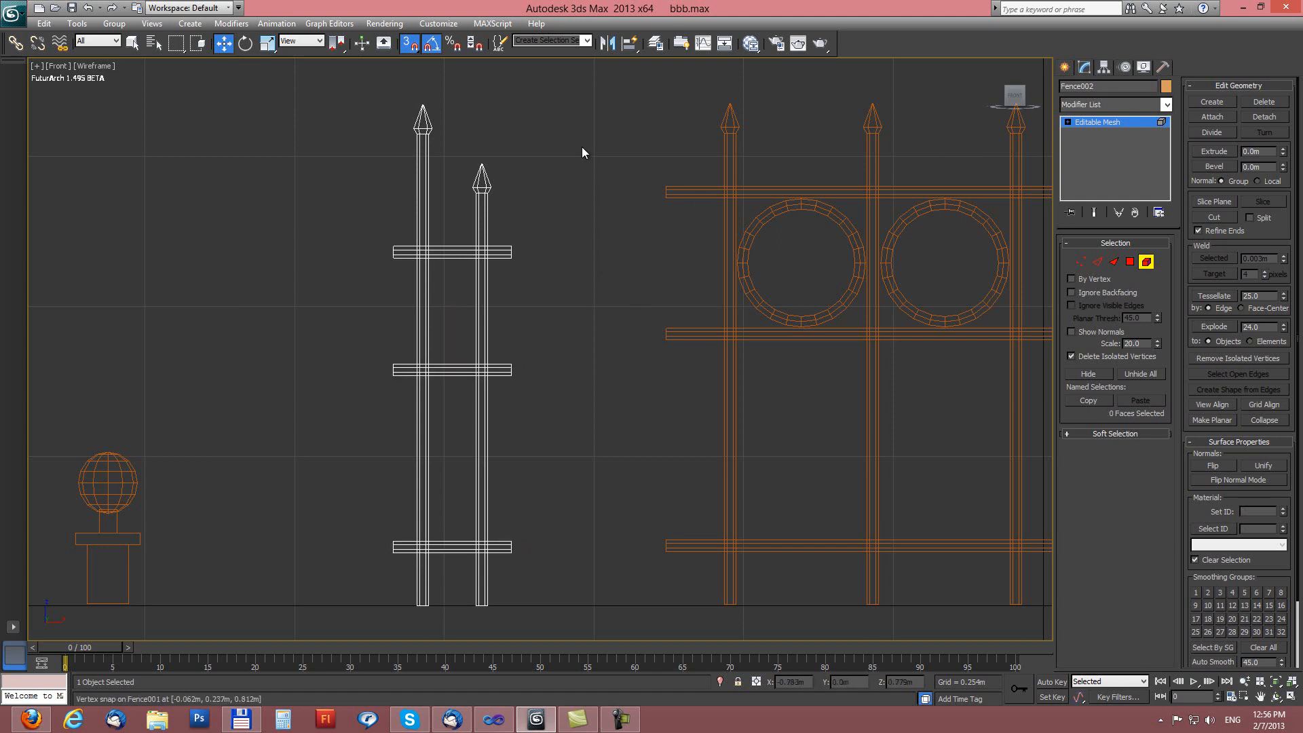
- Leave element editing, reselect the whole two-post fence and start Add To Lib for it
click(1064, 66)
click(531, 211)
drag(569, 111, 291, 628)
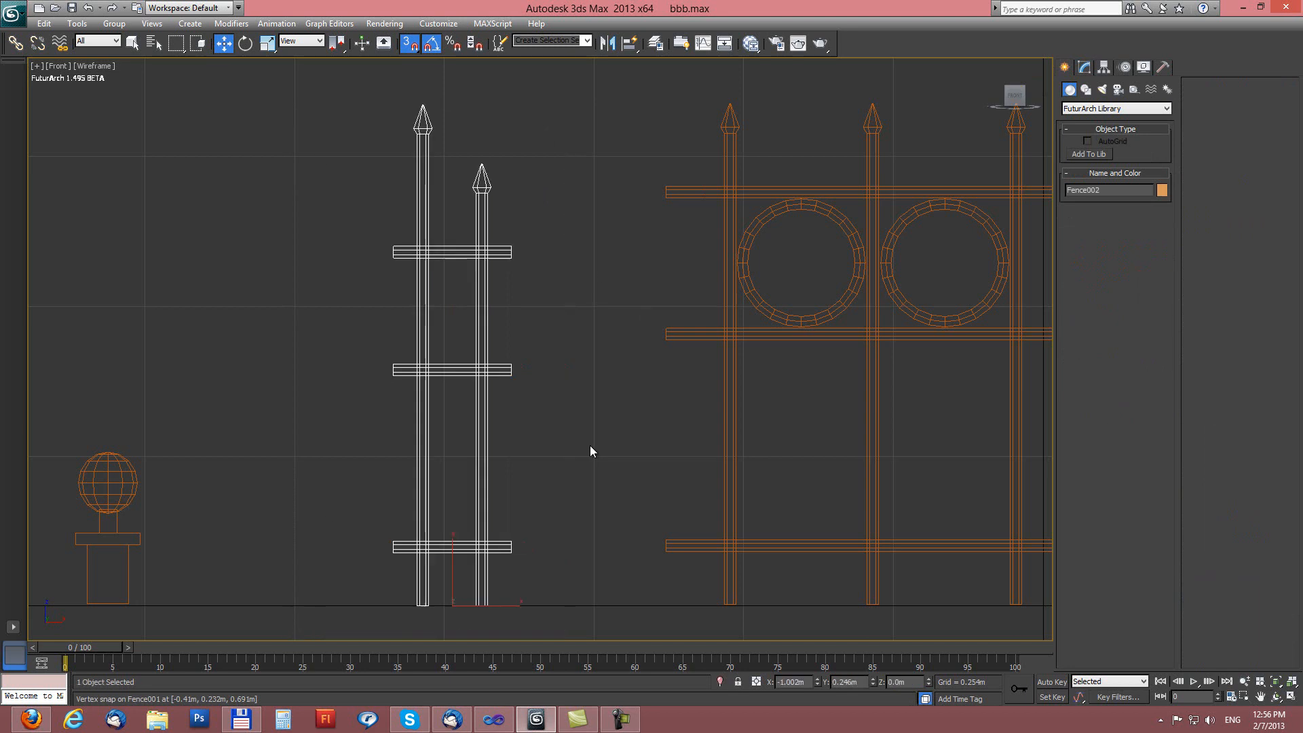
click(1082, 155)
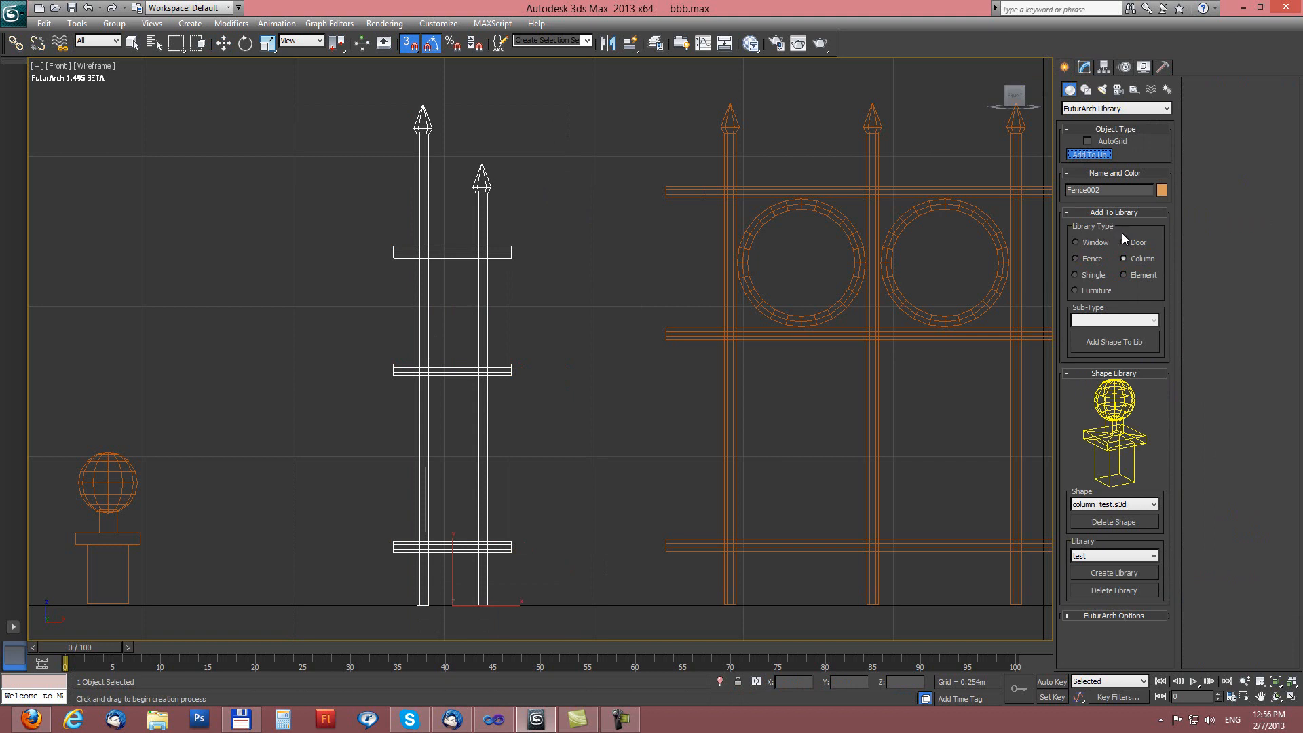
- Set the library type to Fence and create a new fence library named test
click(1074, 259)
click(1094, 574)
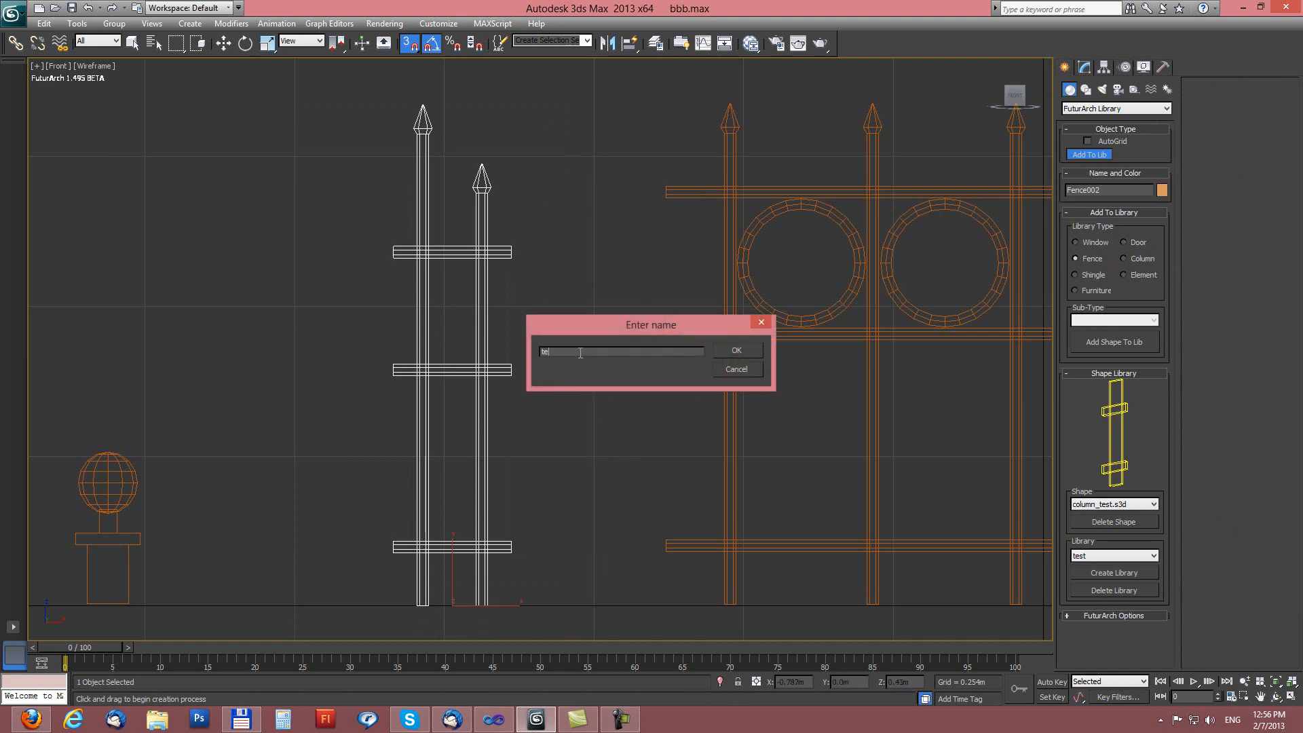
click(736, 350)
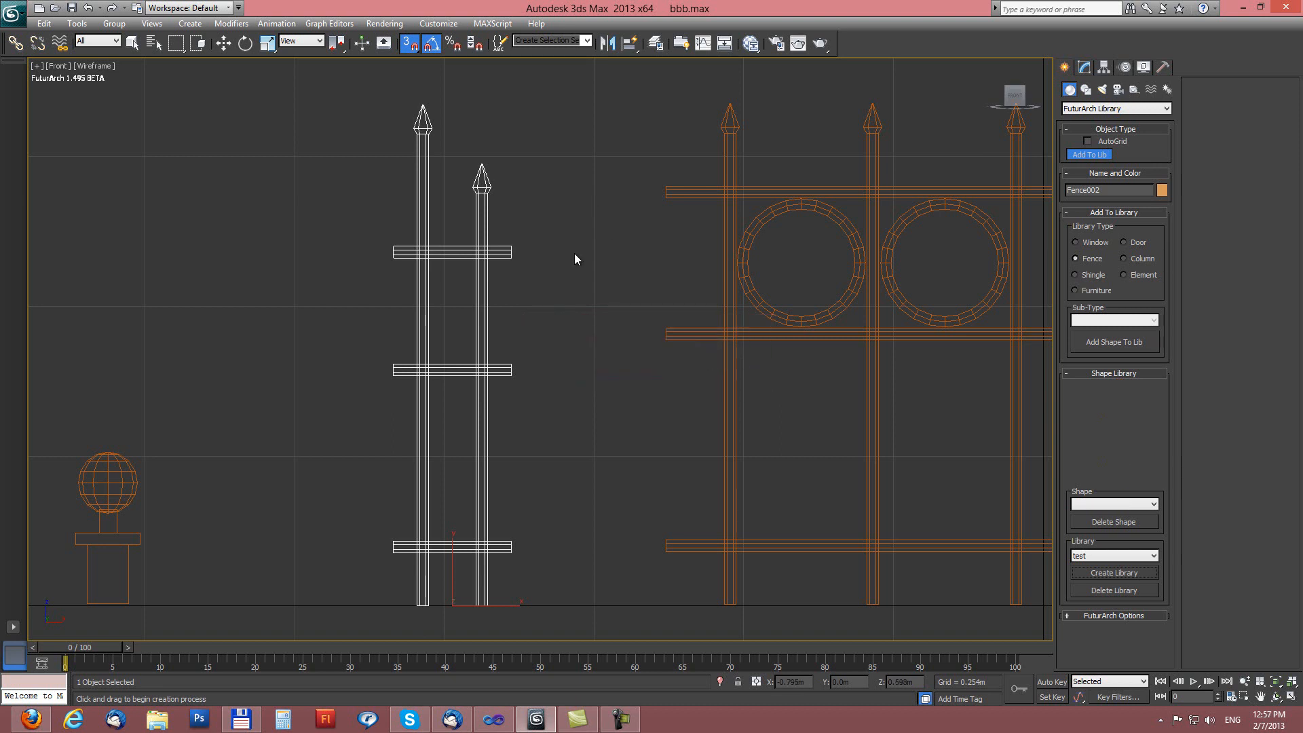
- Load the two-post fence for definition and set its Start-End limits at the outer ends of the rails
click(527, 294)
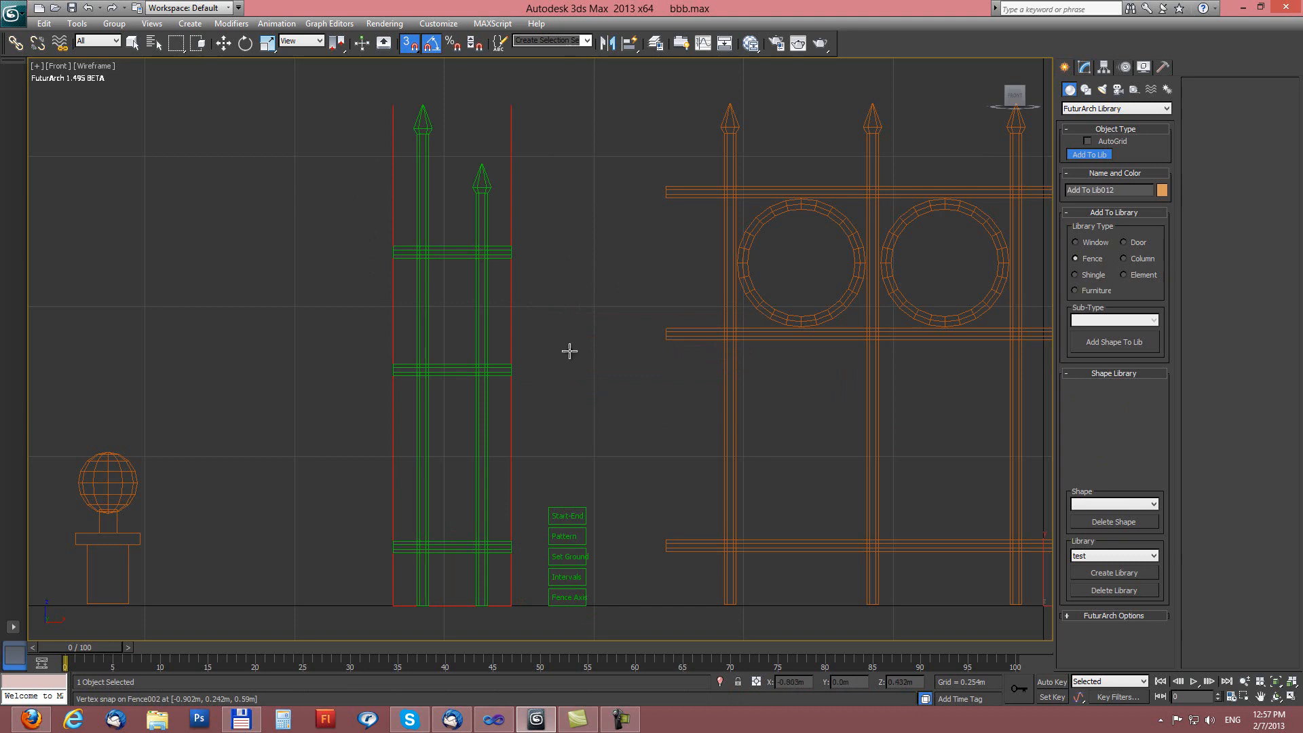
click(565, 515)
click(392, 374)
click(518, 372)
- Set the two-post fence's Pattern limits just inside the Start-End limits at both ends of the rails
click(567, 536)
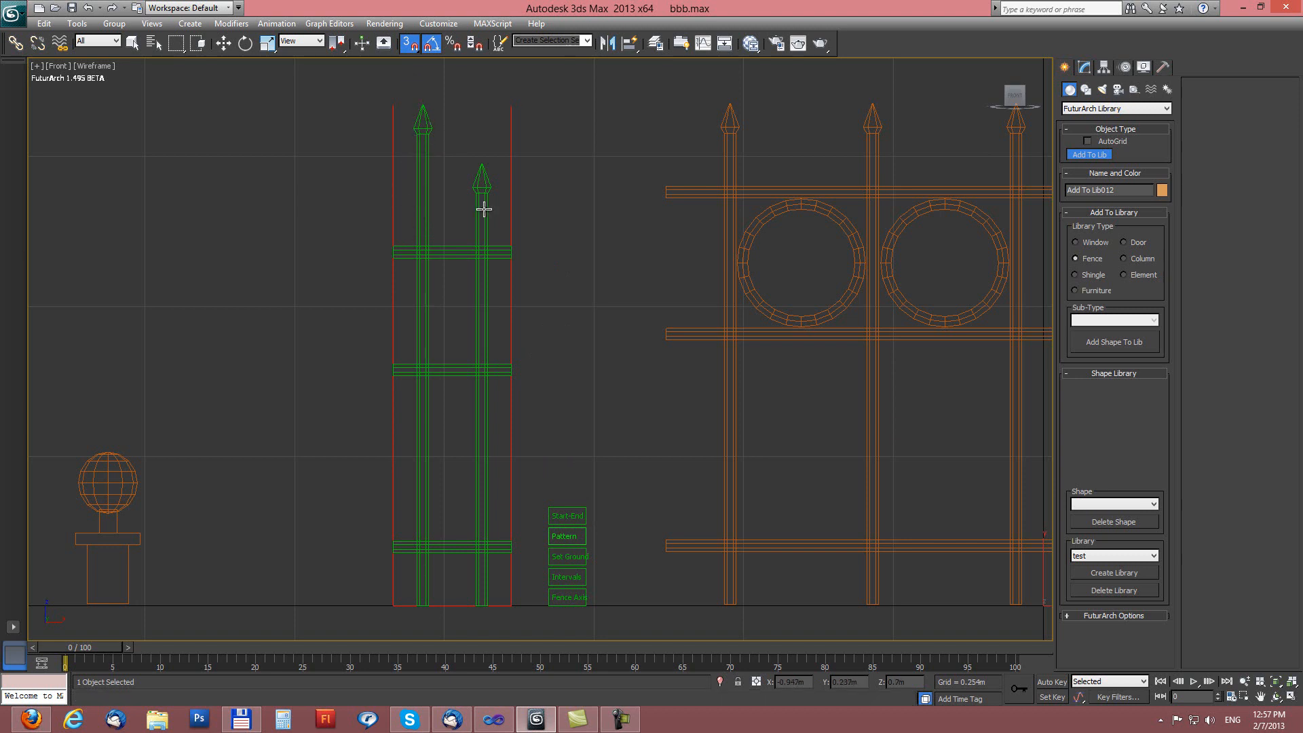
click(458, 93)
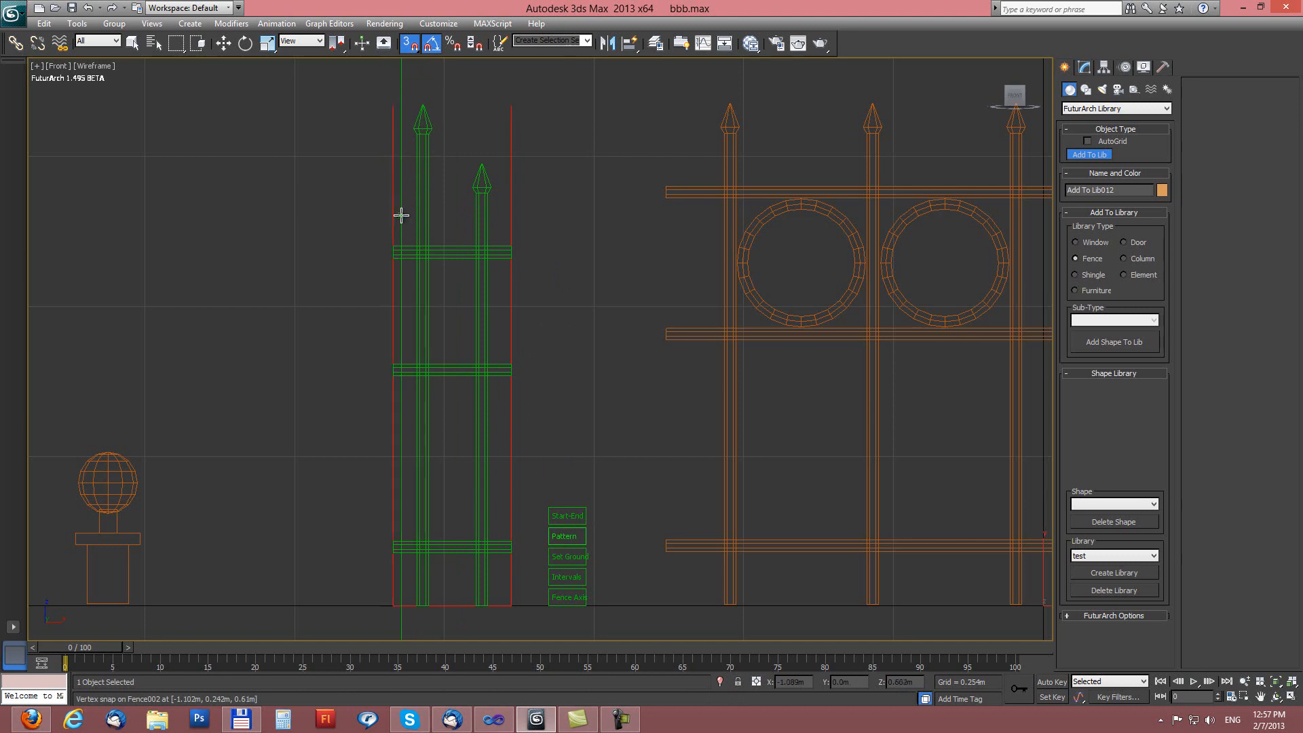
click(396, 93)
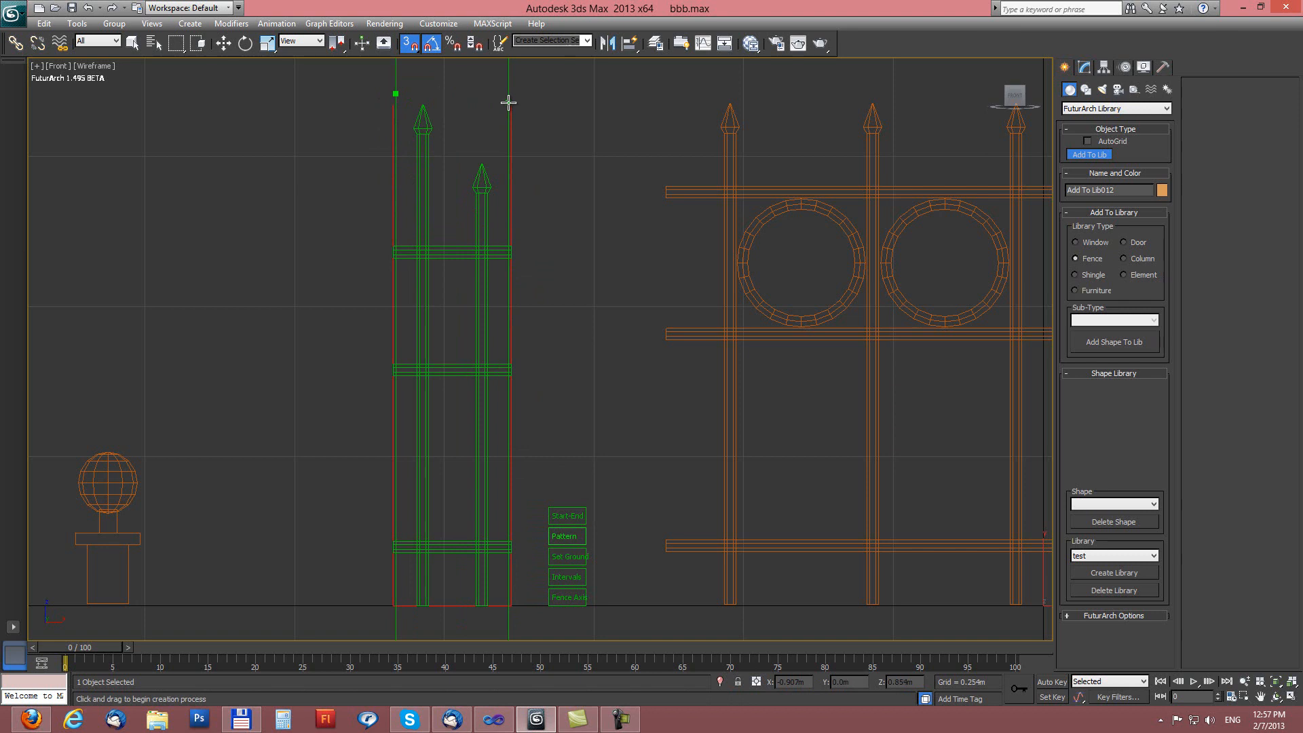
click(508, 102)
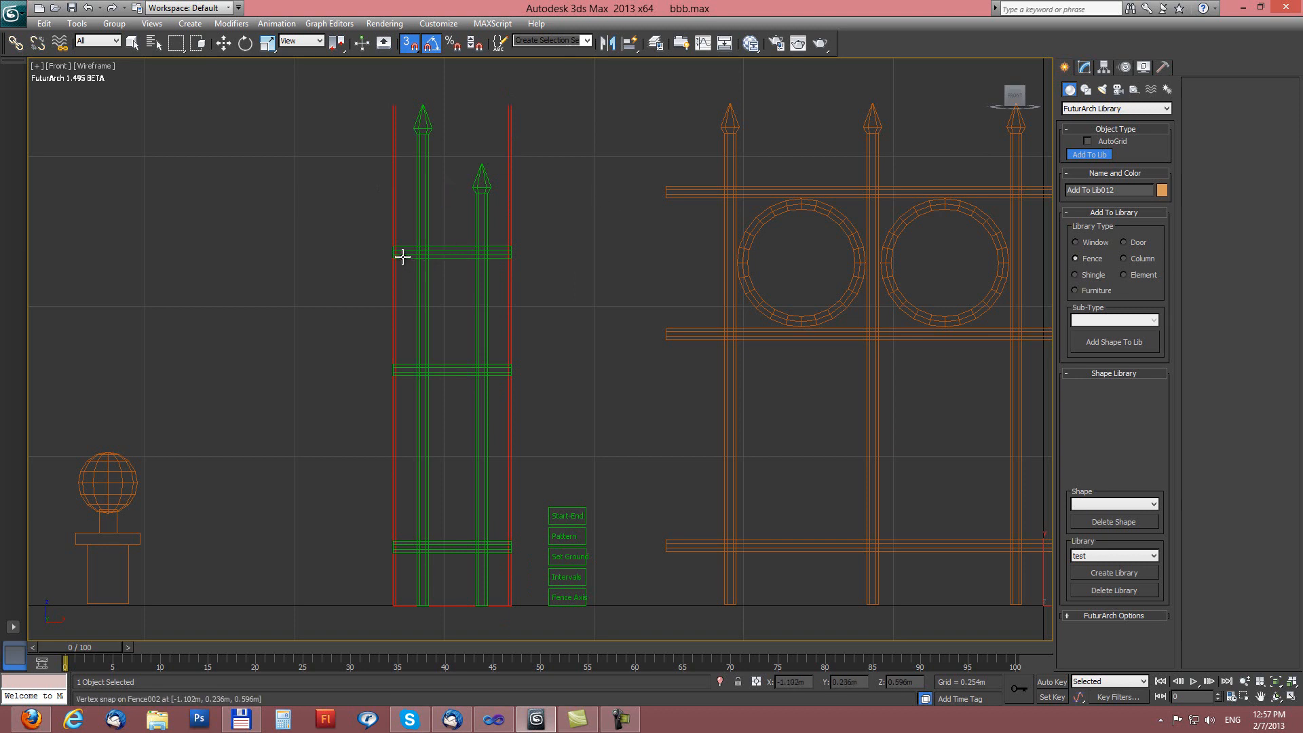
- Examine the Start-End and Pattern limits up close around the rail ends and post tips
scroll(436, 256, up, 2)
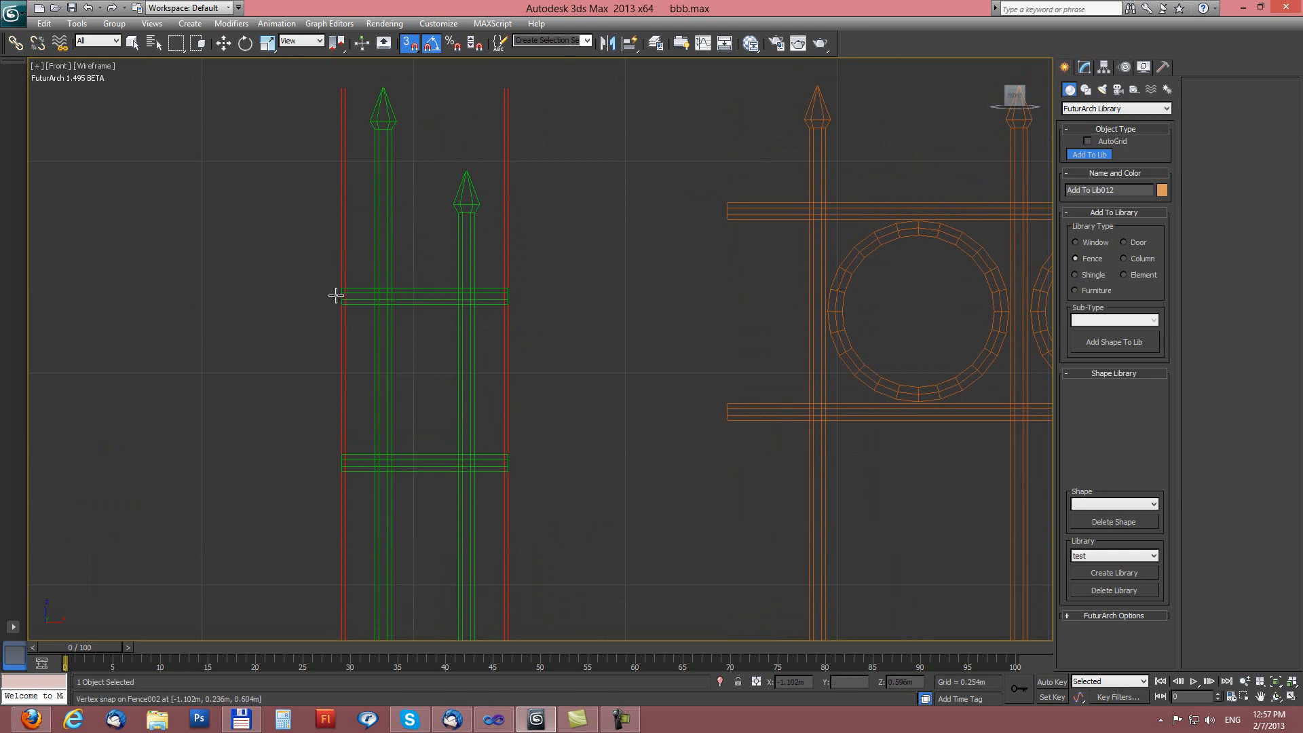
middle_drag(445, 287, 474, 287)
scroll(461, 290, up, 2)
middle_drag(407, 227, 438, 337)
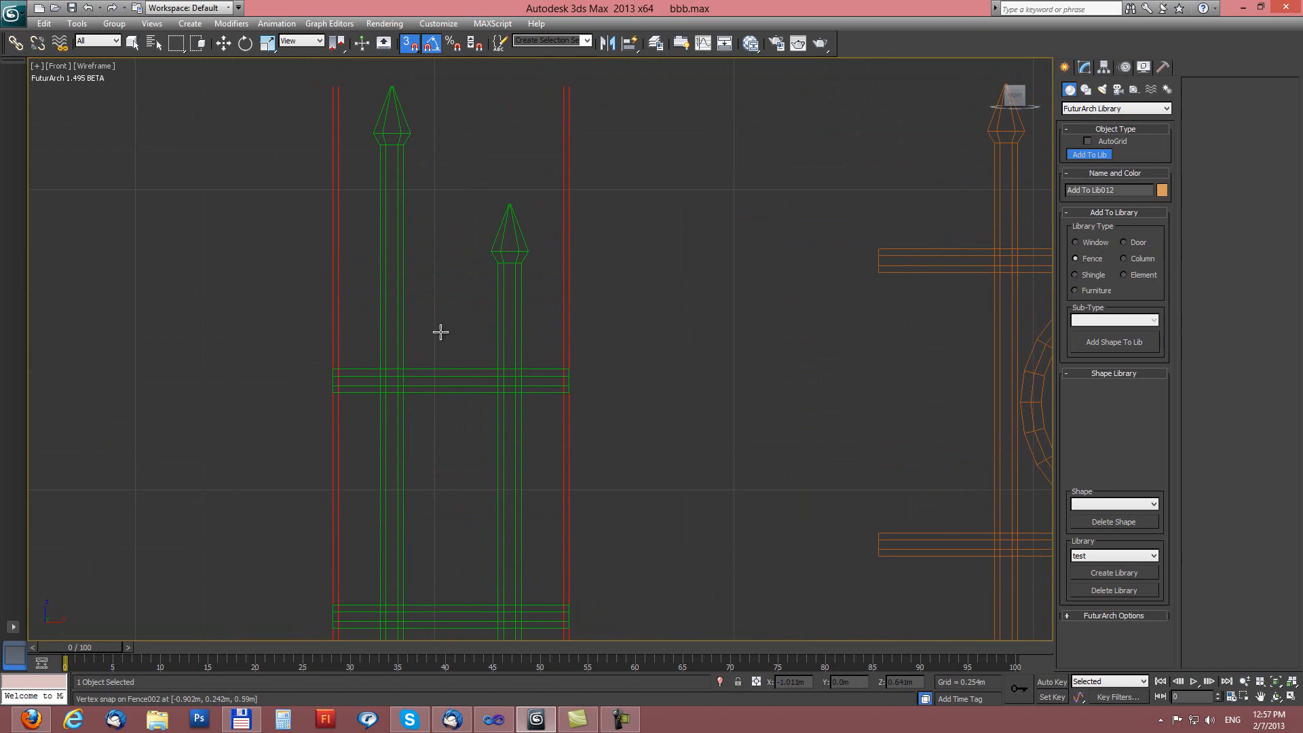
scroll(480, 398, down, 2)
middle_drag(482, 427, 459, 412)
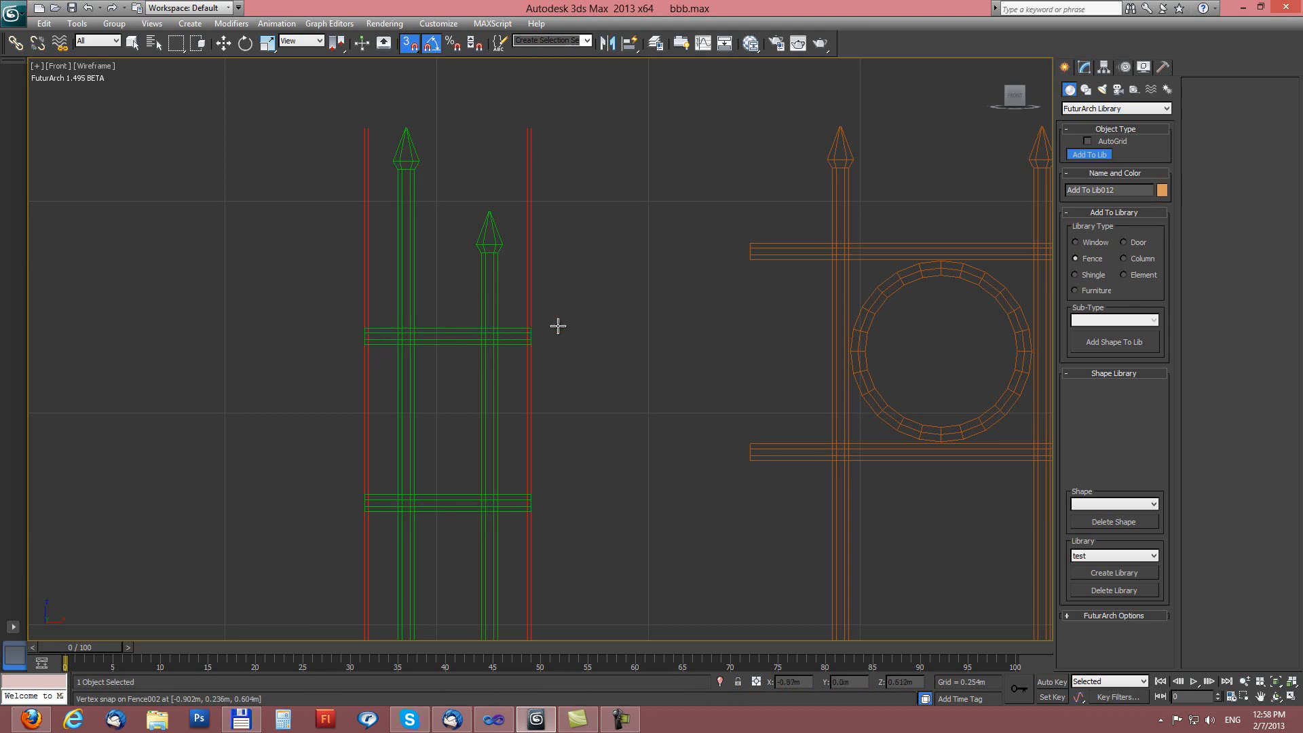
scroll(584, 339, down, 5)
scroll(580, 307, up, 5)
middle_drag(611, 343, 588, 302)
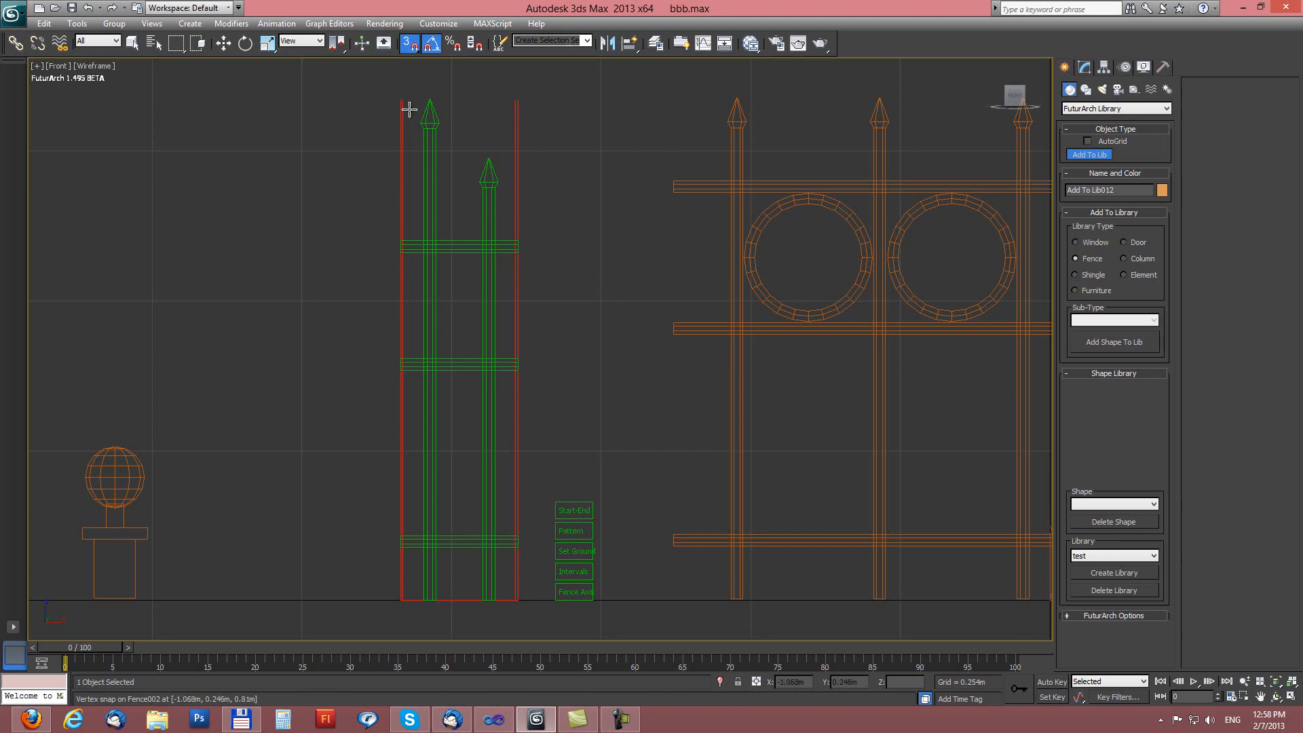
middle_drag(456, 195, 561, 381)
scroll(458, 244, up, 5)
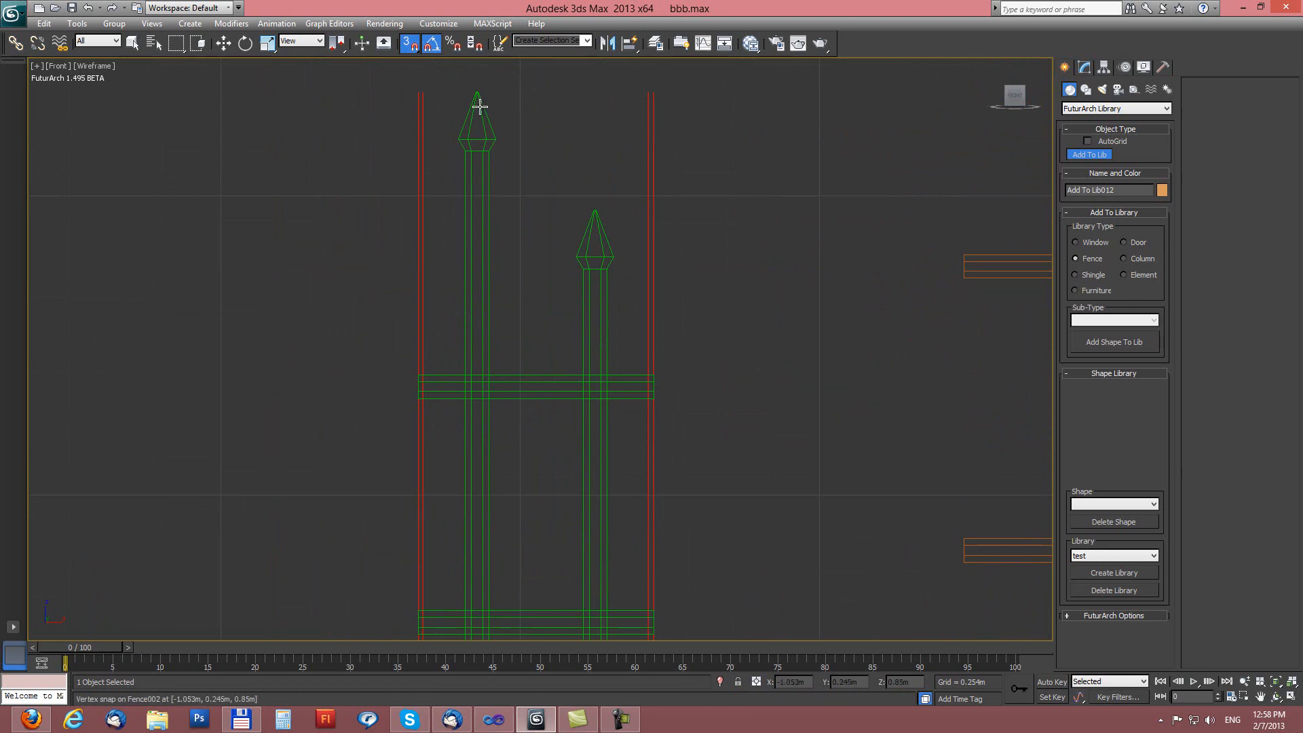
scroll(671, 298, down, 6)
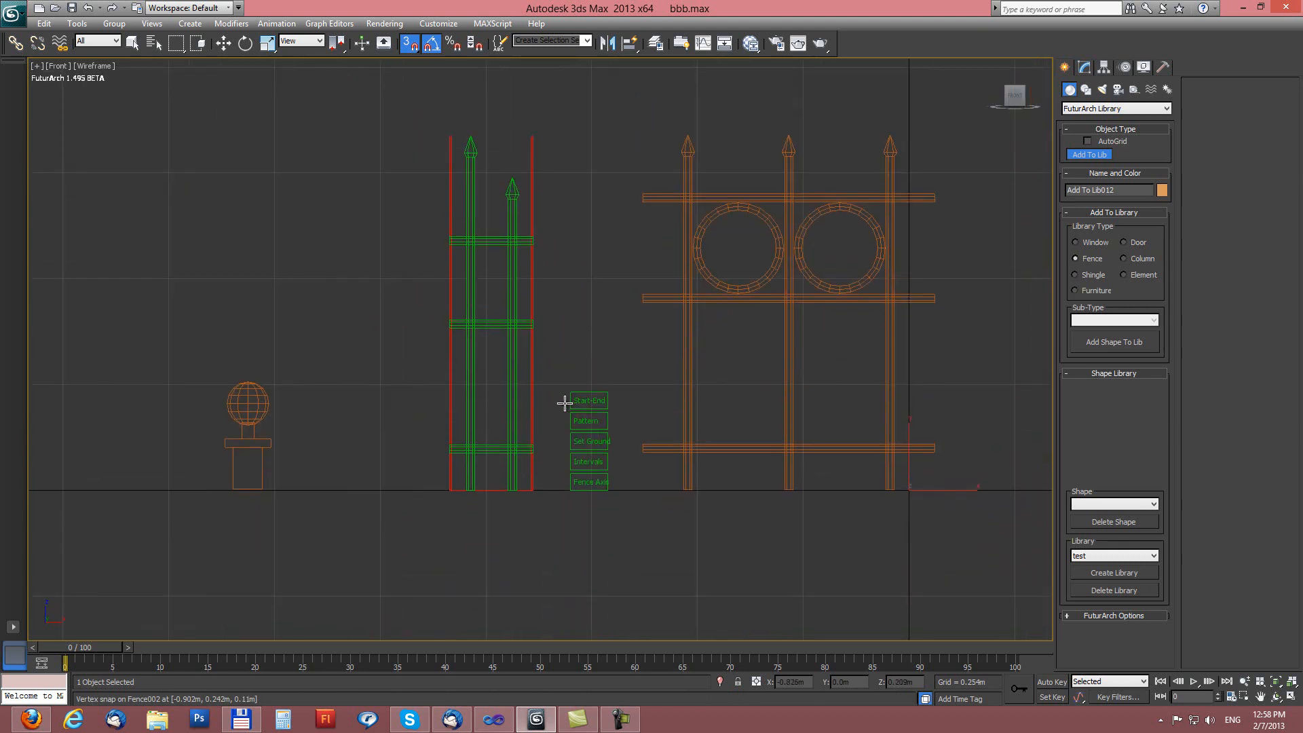
scroll(584, 308, up, 3)
middle_drag(579, 335, 599, 384)
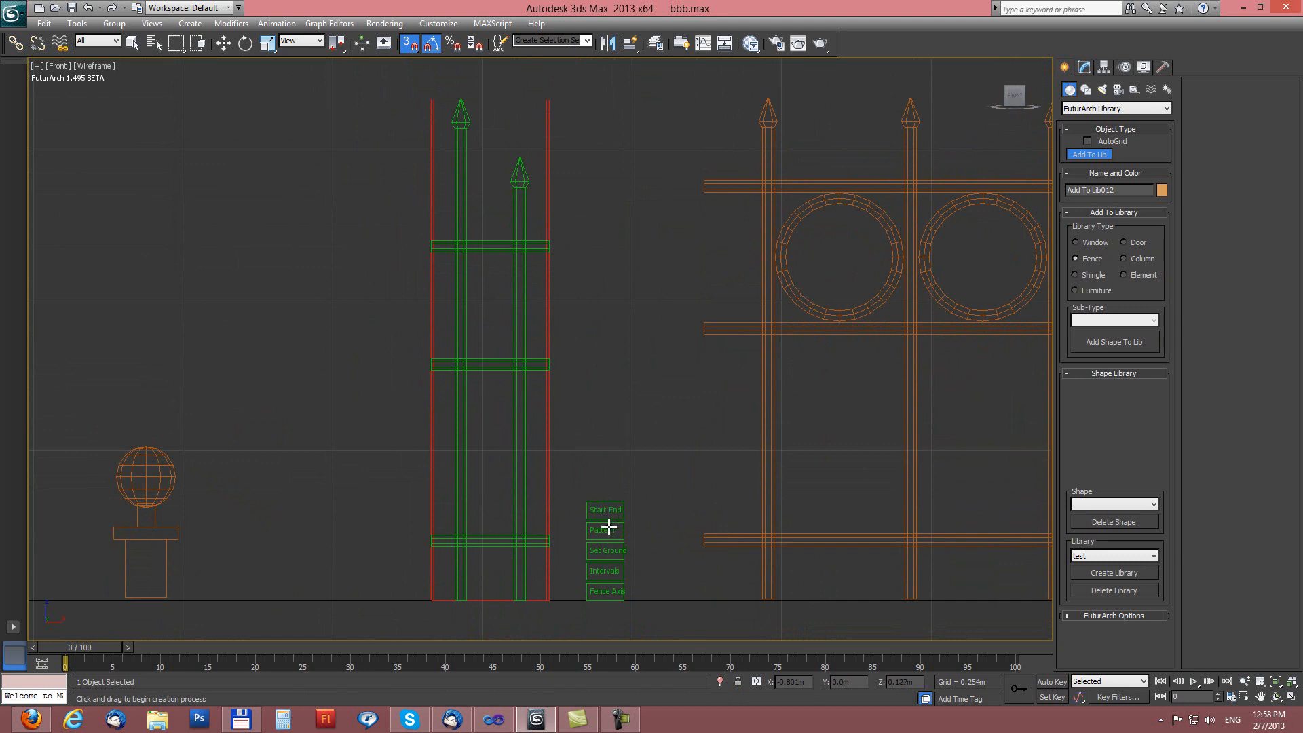
- Try a ground level below the two-post fence, and set it back to the base of the posts
click(604, 548)
click(514, 631)
middle_drag(523, 541, 517, 425)
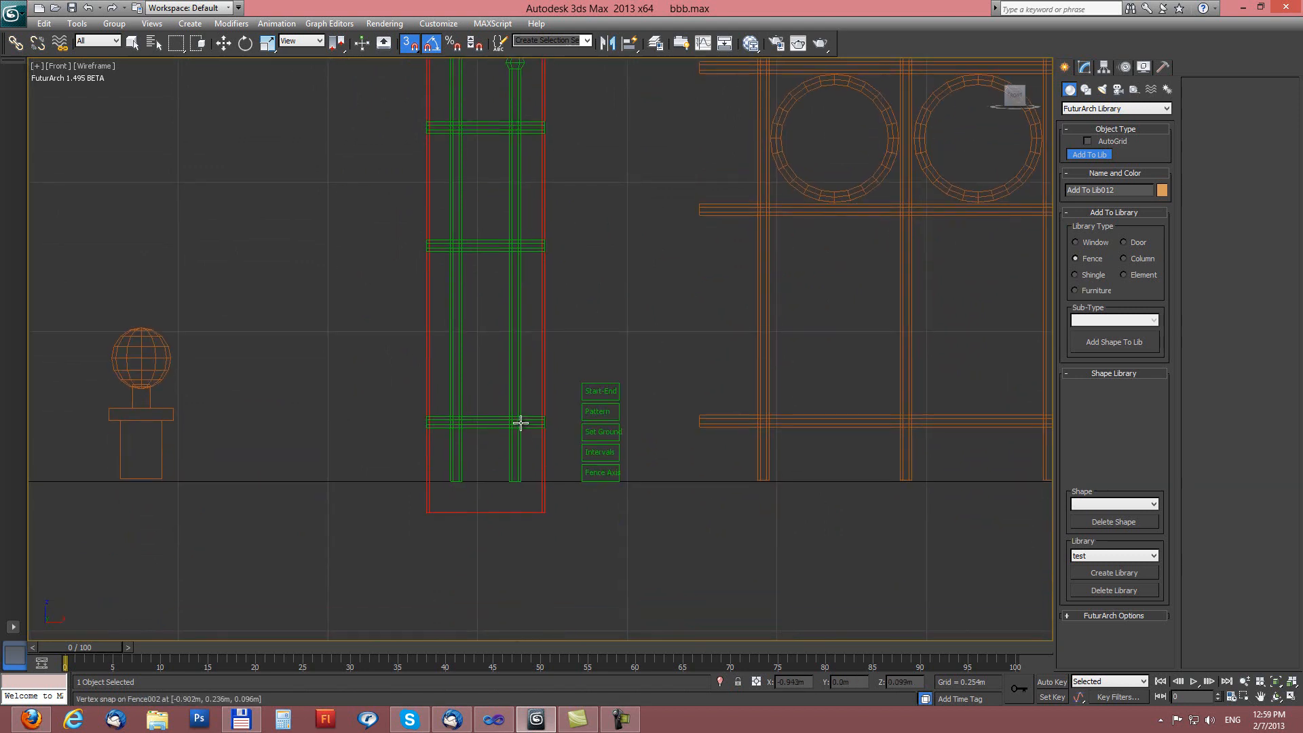
click(596, 430)
click(516, 485)
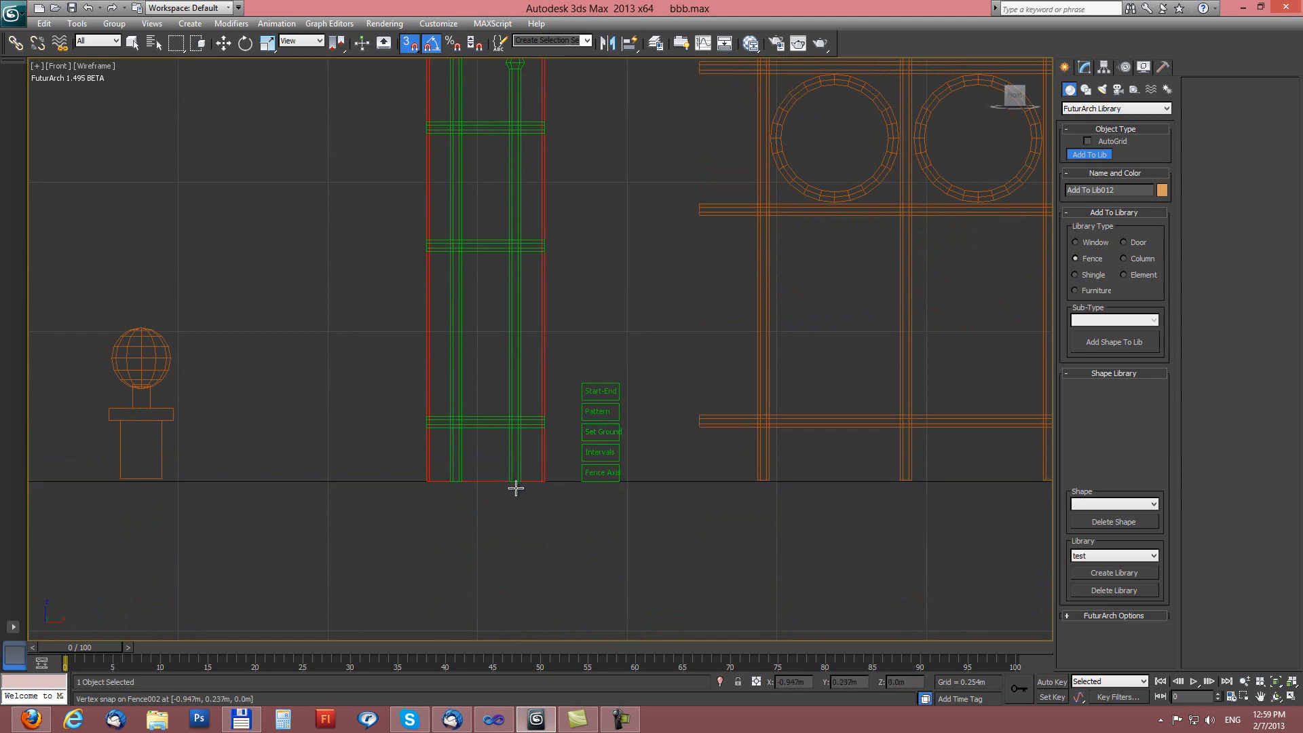
- Define two Y intervals: middle rail's lower edge to the tall post's tip, and bottom rail's upper edge to the post base
click(599, 452)
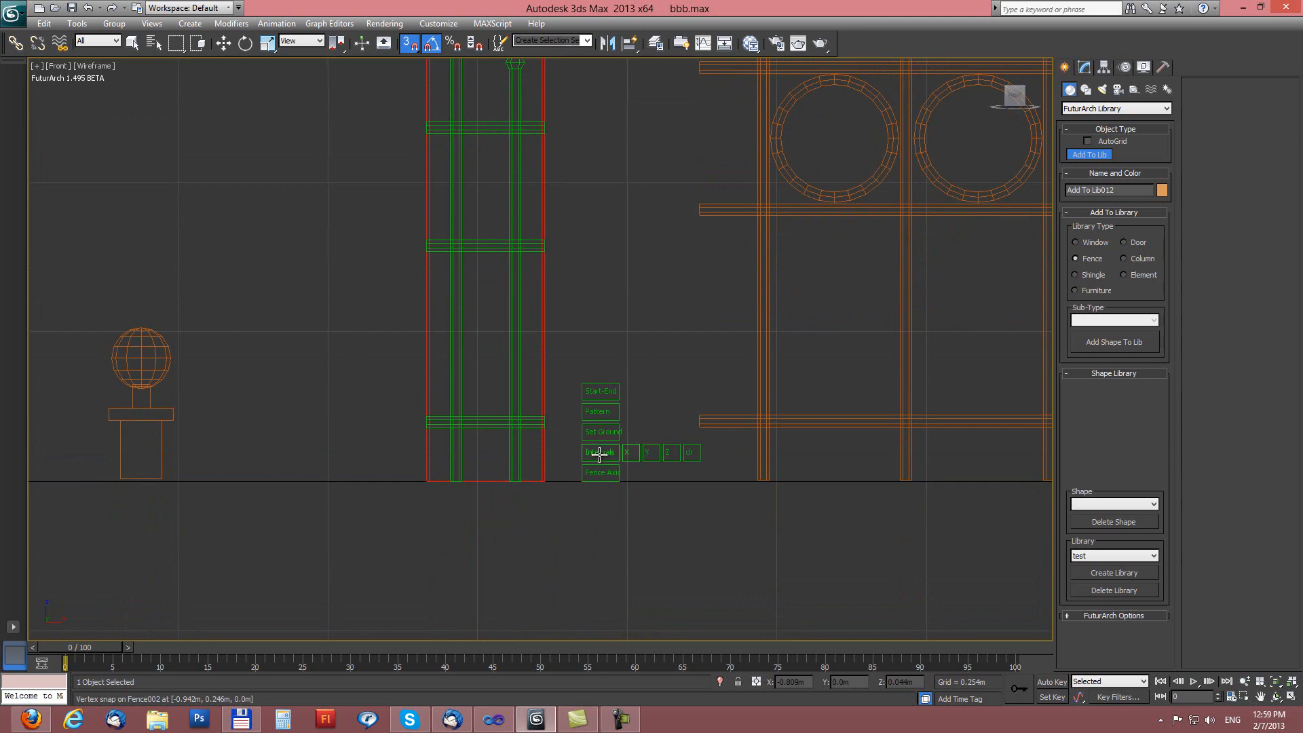
middle_drag(629, 278, 613, 381)
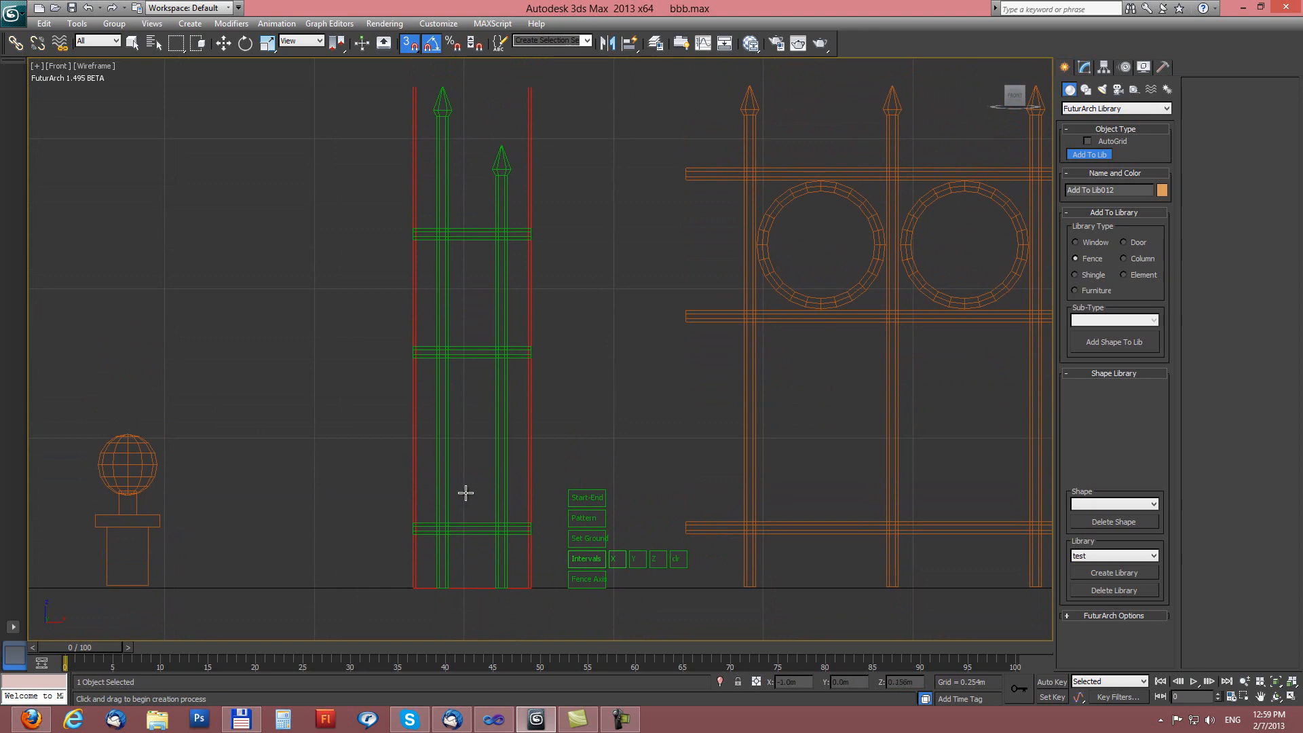
click(641, 563)
click(546, 312)
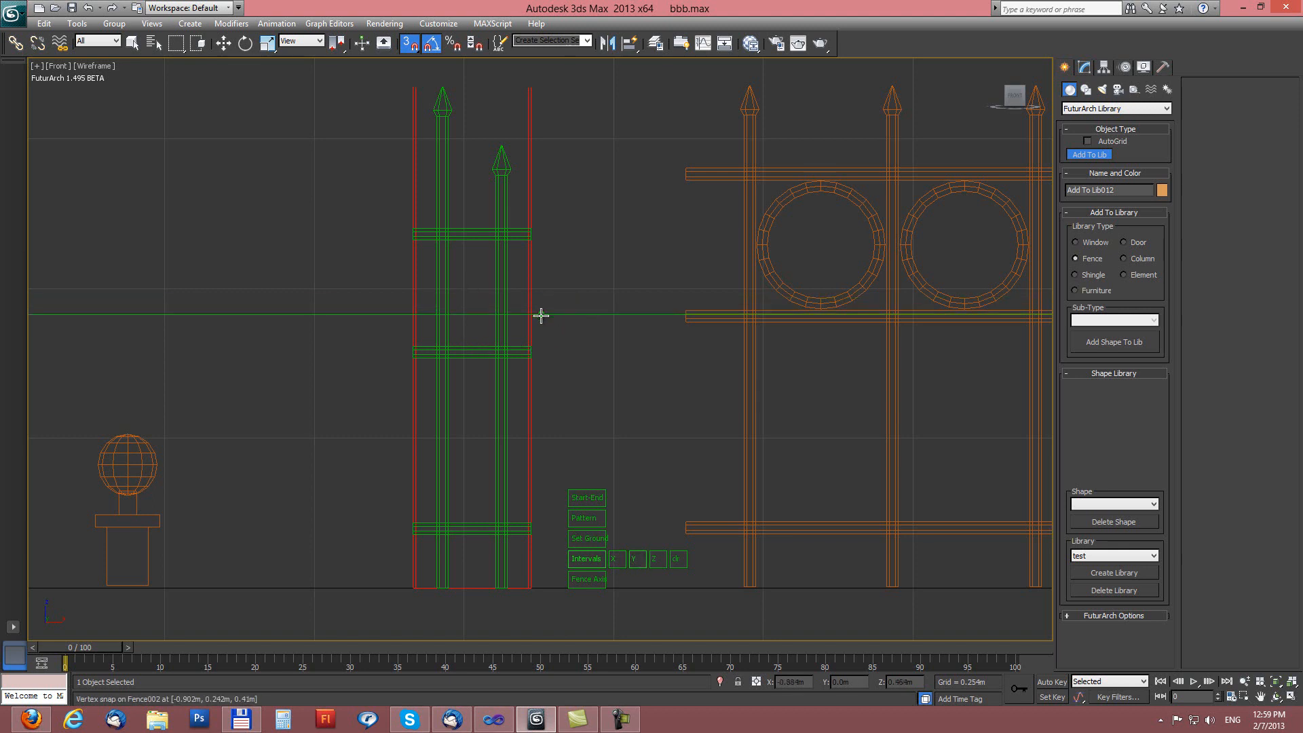
click(533, 362)
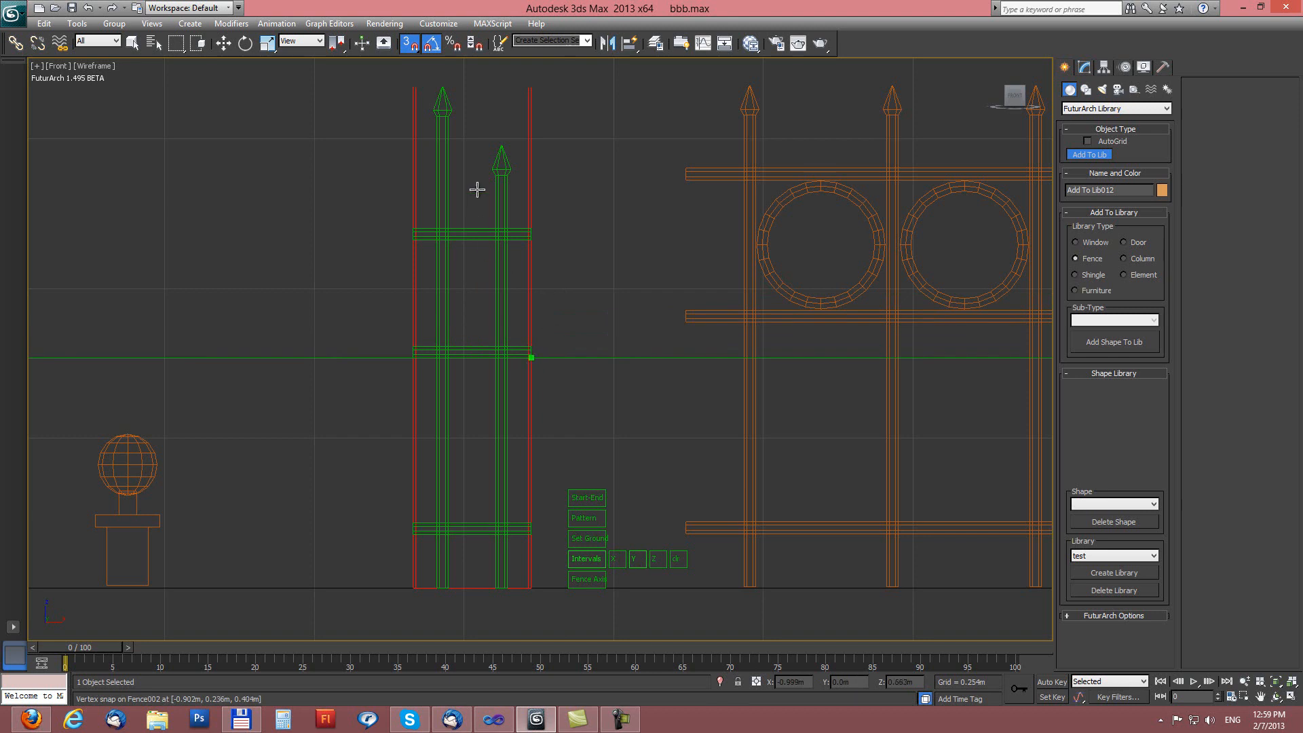
click(443, 89)
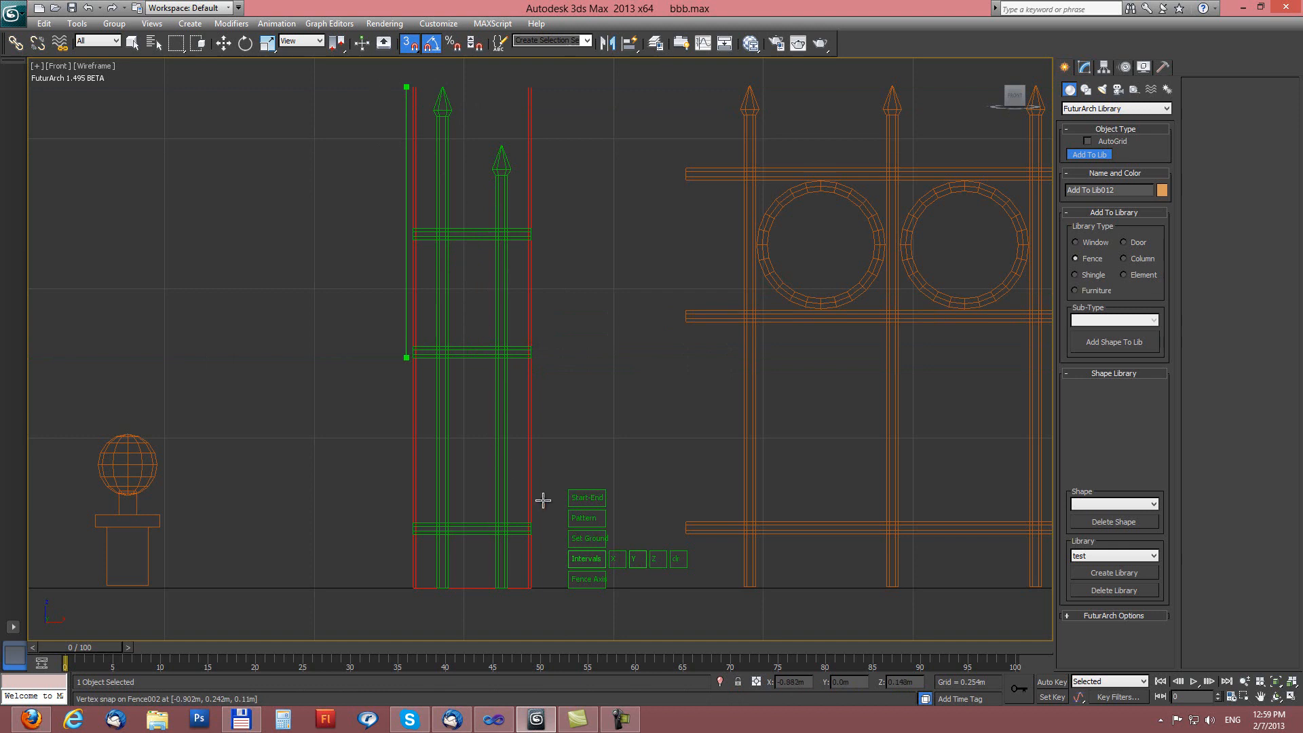
click(528, 521)
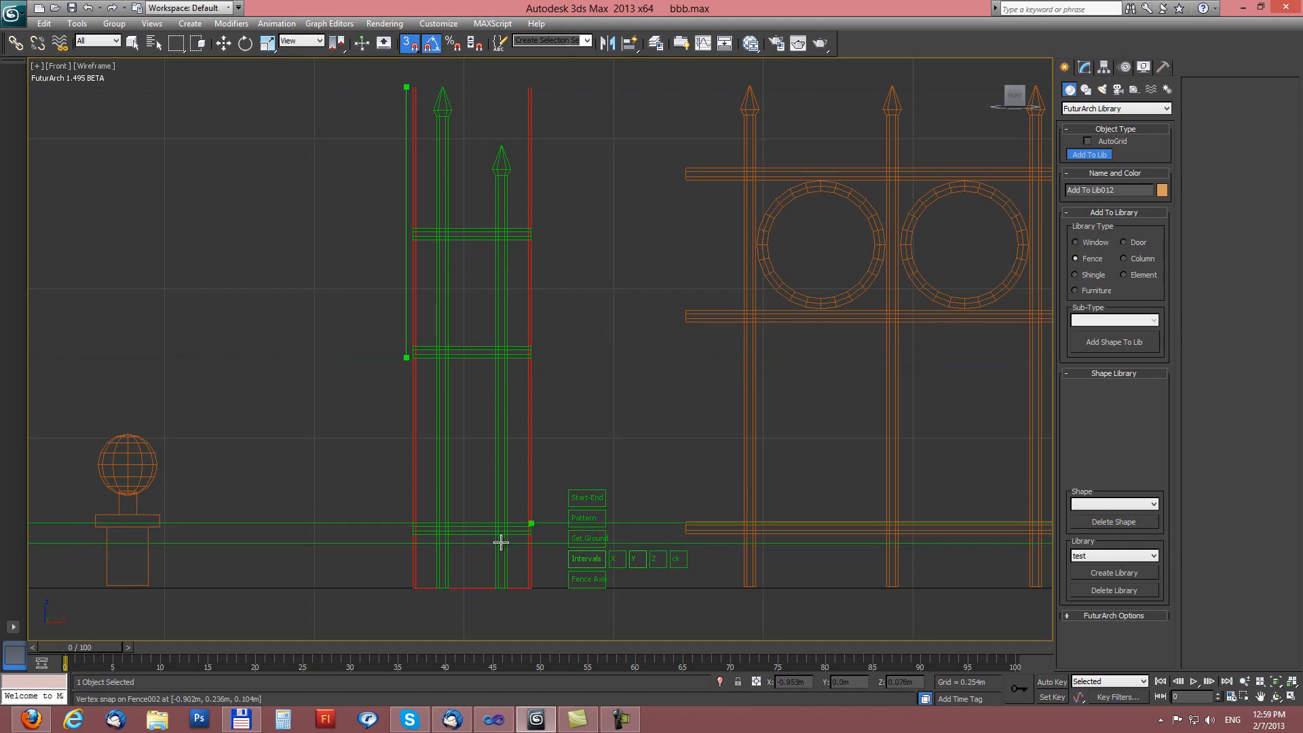
click(496, 588)
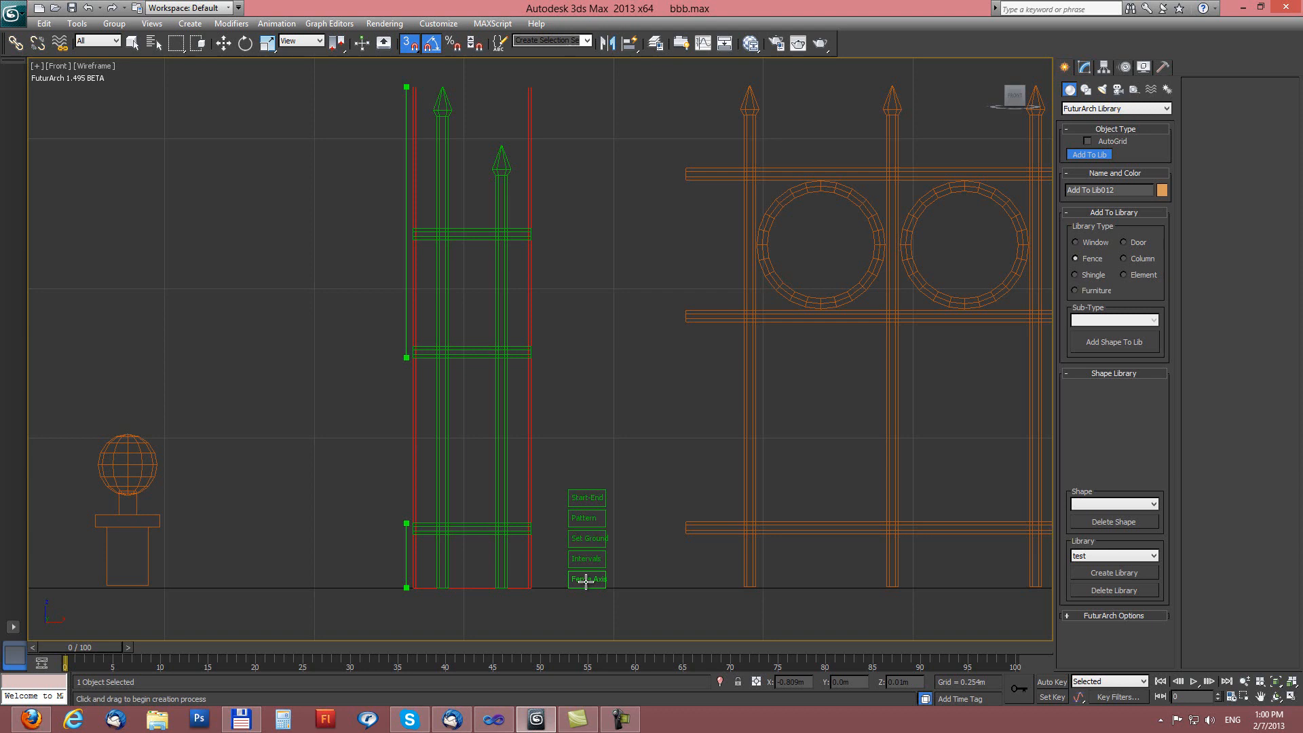
- Try the fence axis in front of the rails in the top view, and return it to the posts' centre line
middle_drag(593, 262, 576, 268)
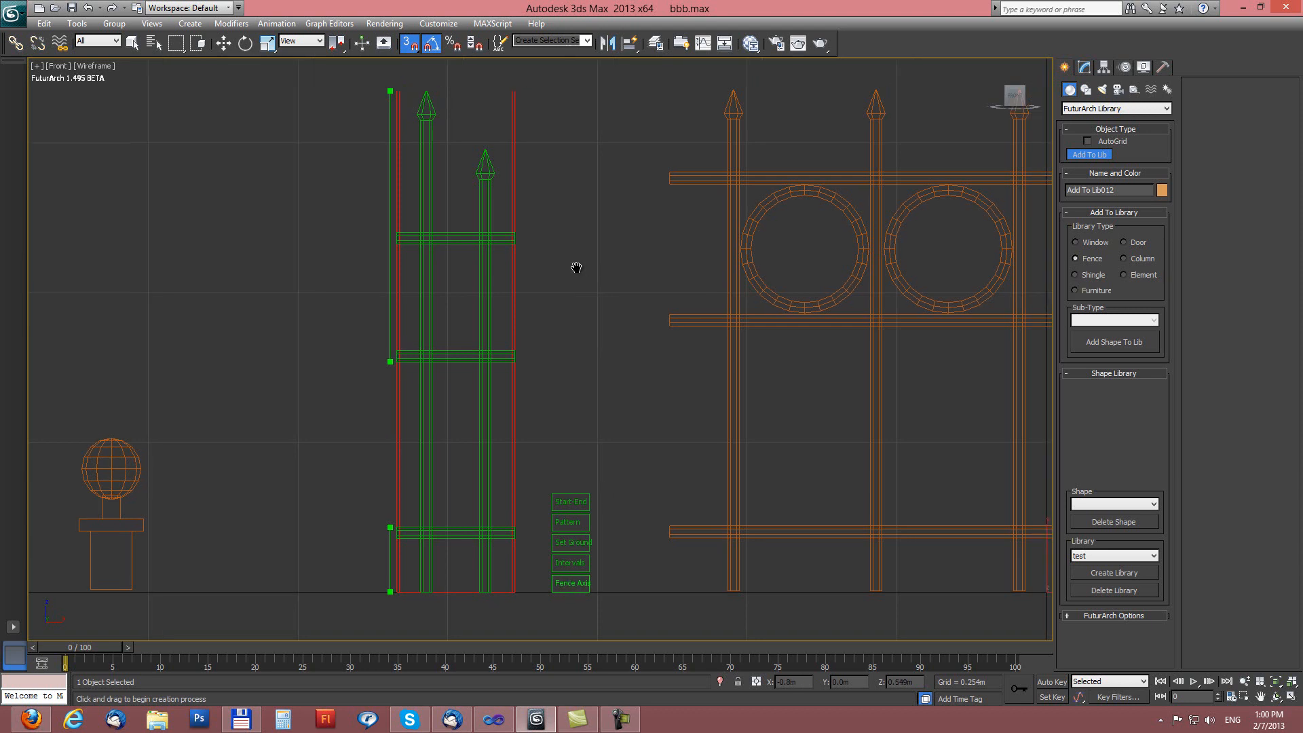
key(alt+w)
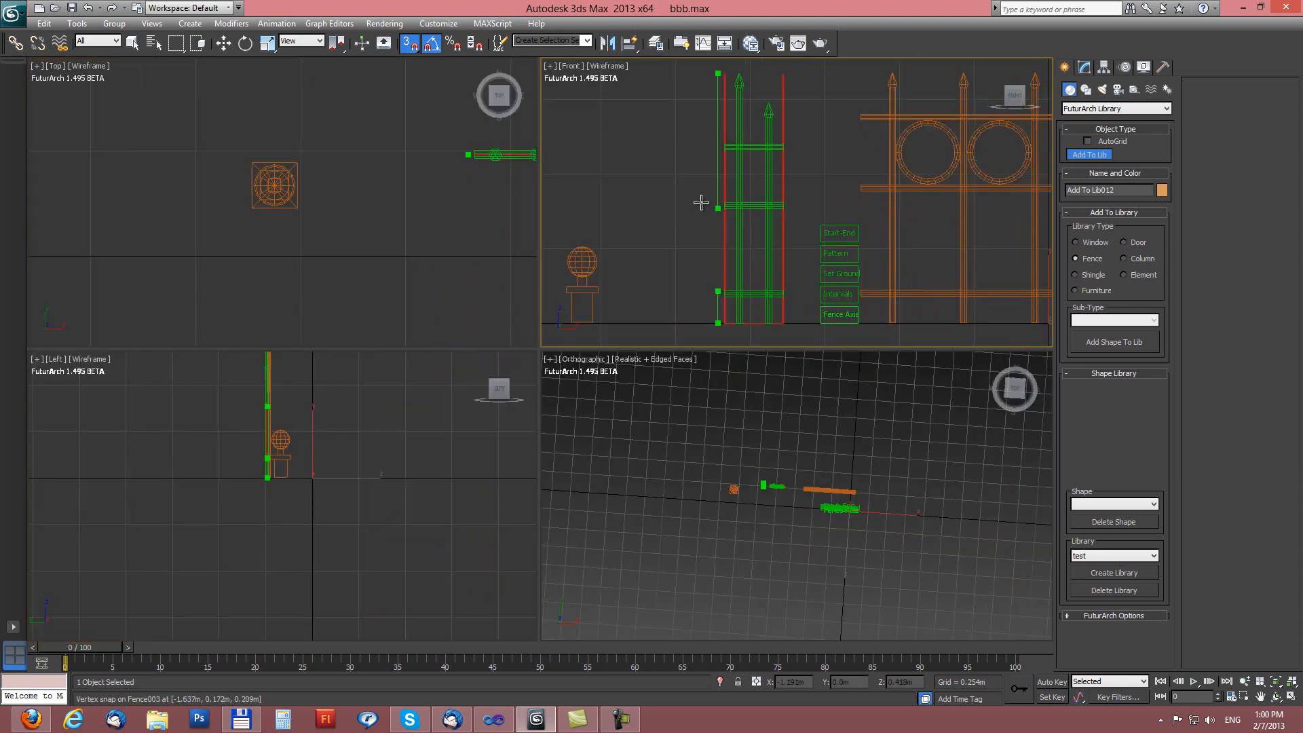
middle_drag(830, 203, 808, 215)
middle_drag(471, 195, 339, 223)
middle_drag(861, 227, 829, 205)
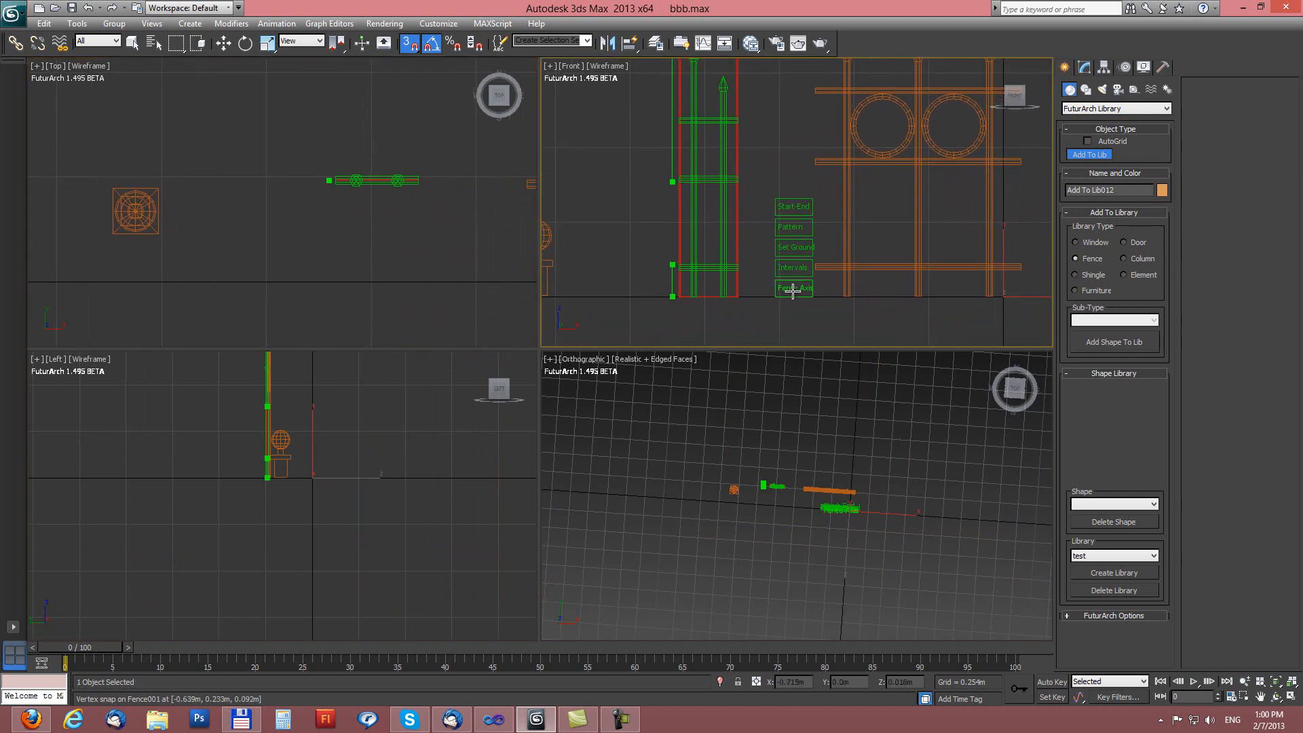
scroll(378, 232, up, 5)
middle_drag(441, 218, 221, 232)
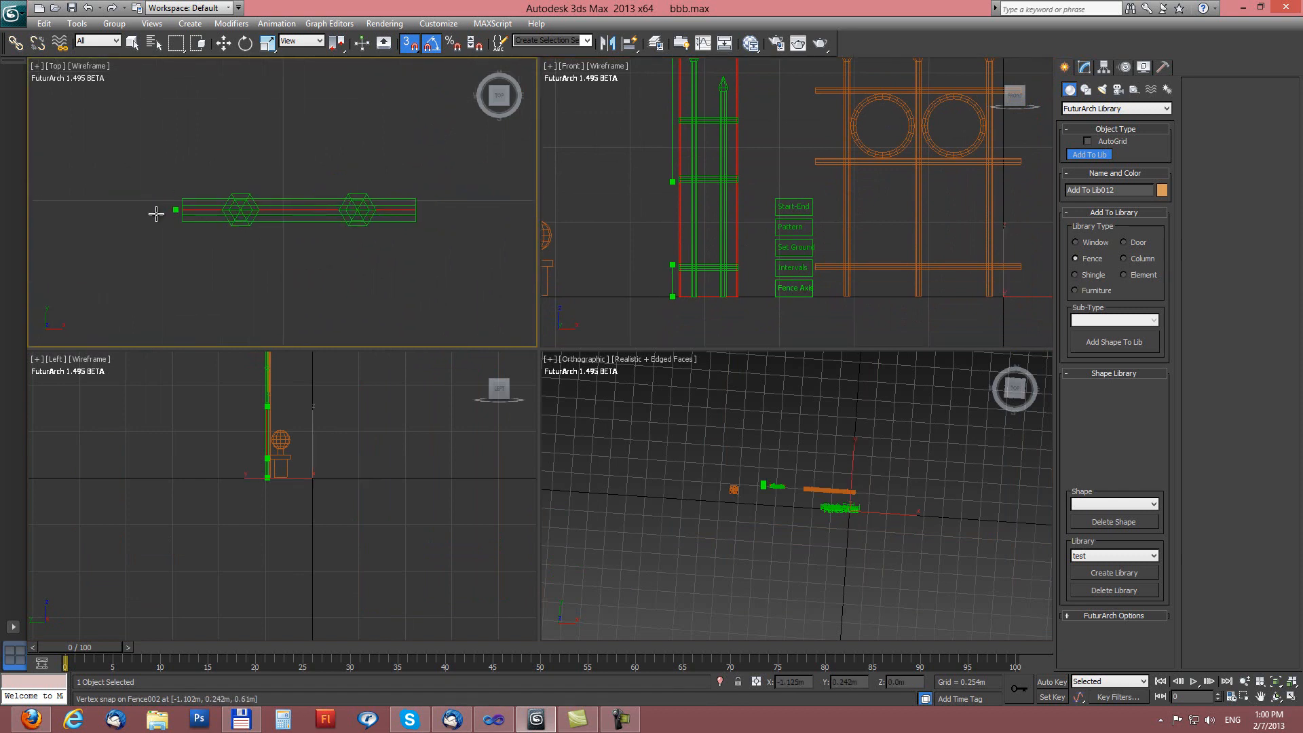
click(401, 160)
click(397, 240)
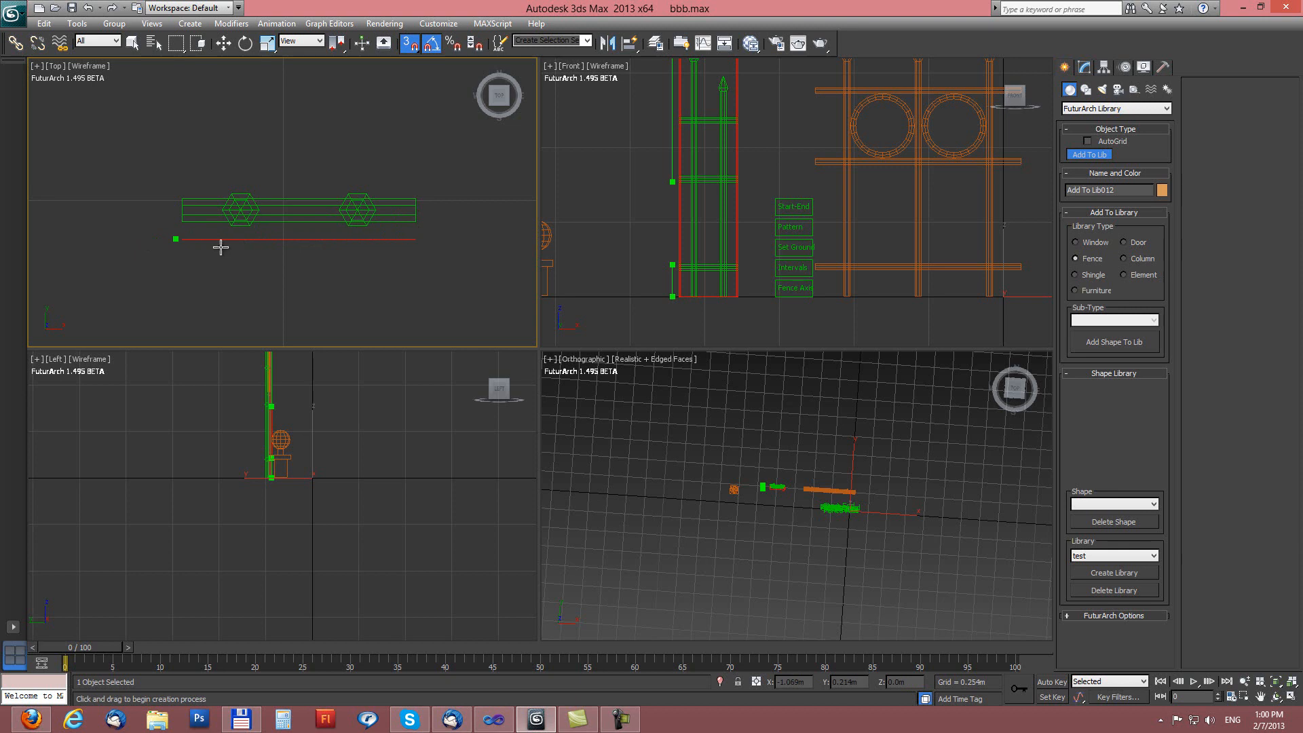
click(789, 284)
drag(304, 238, 264, 209)
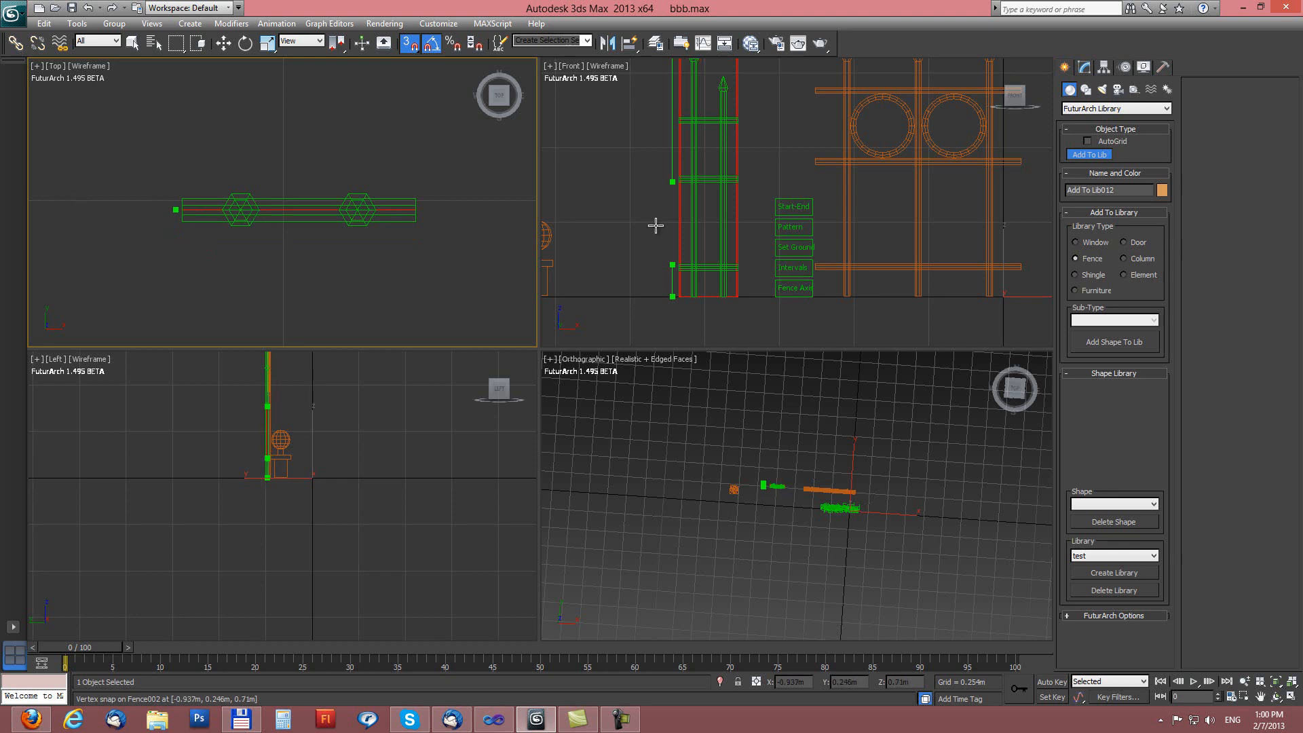
- Return to the enlarged front view and add the two-post fence to the test library as fence_test_1
mouse_move(835, 212)
middle_down()
mouse_move(829, 256)
mouse_move(827, 223)
middle_up()
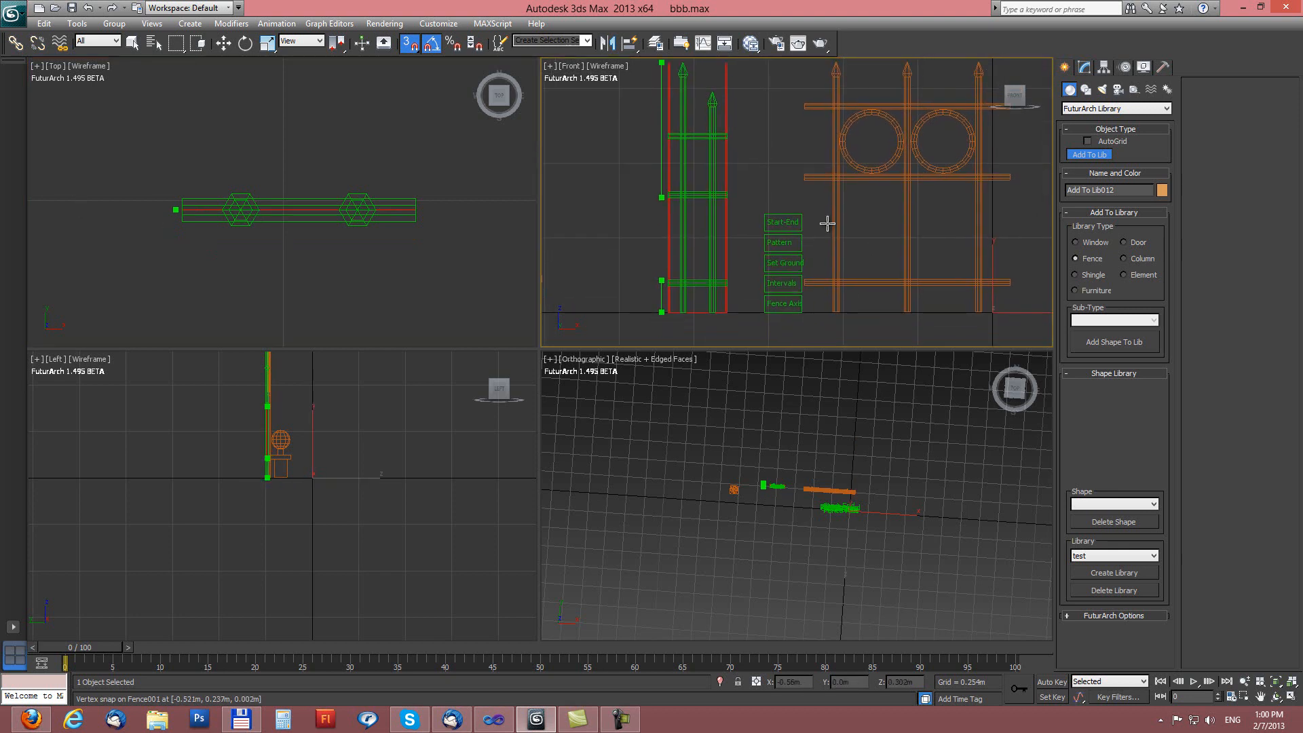
key(alt+w)
middle_drag(562, 340, 623, 353)
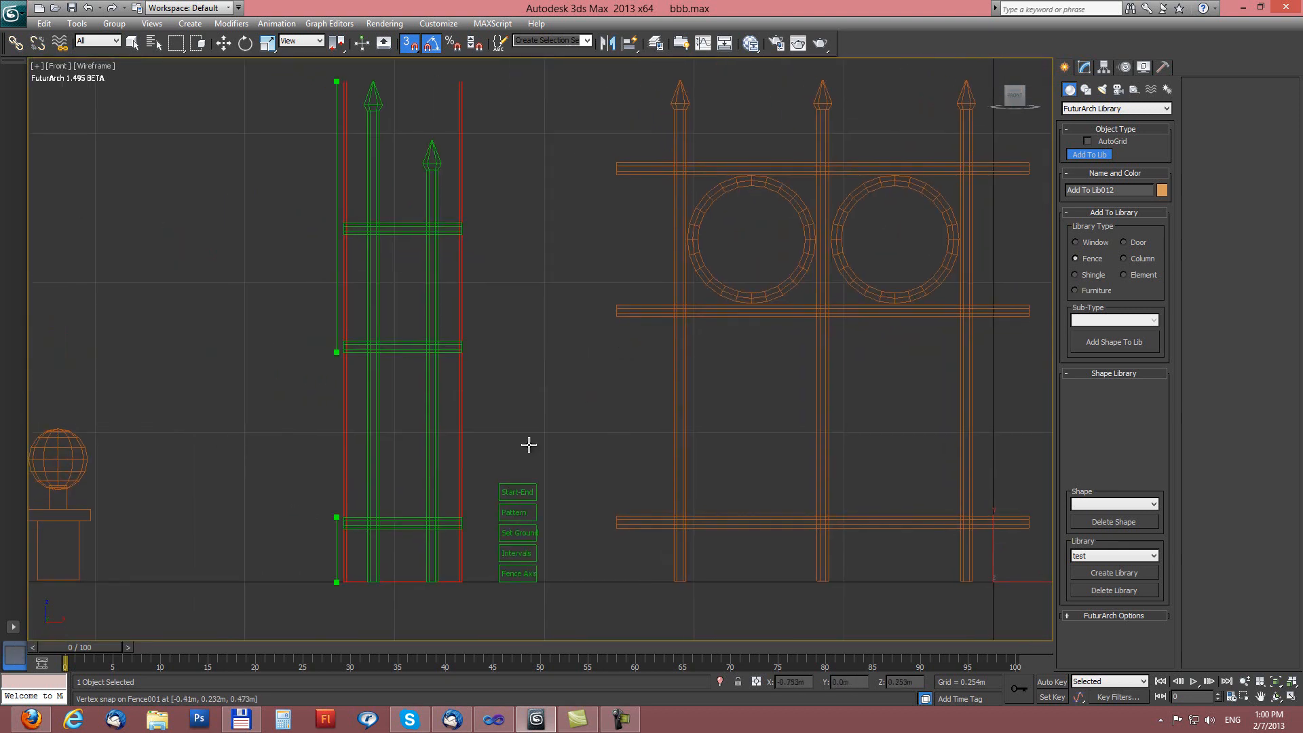
click(335, 577)
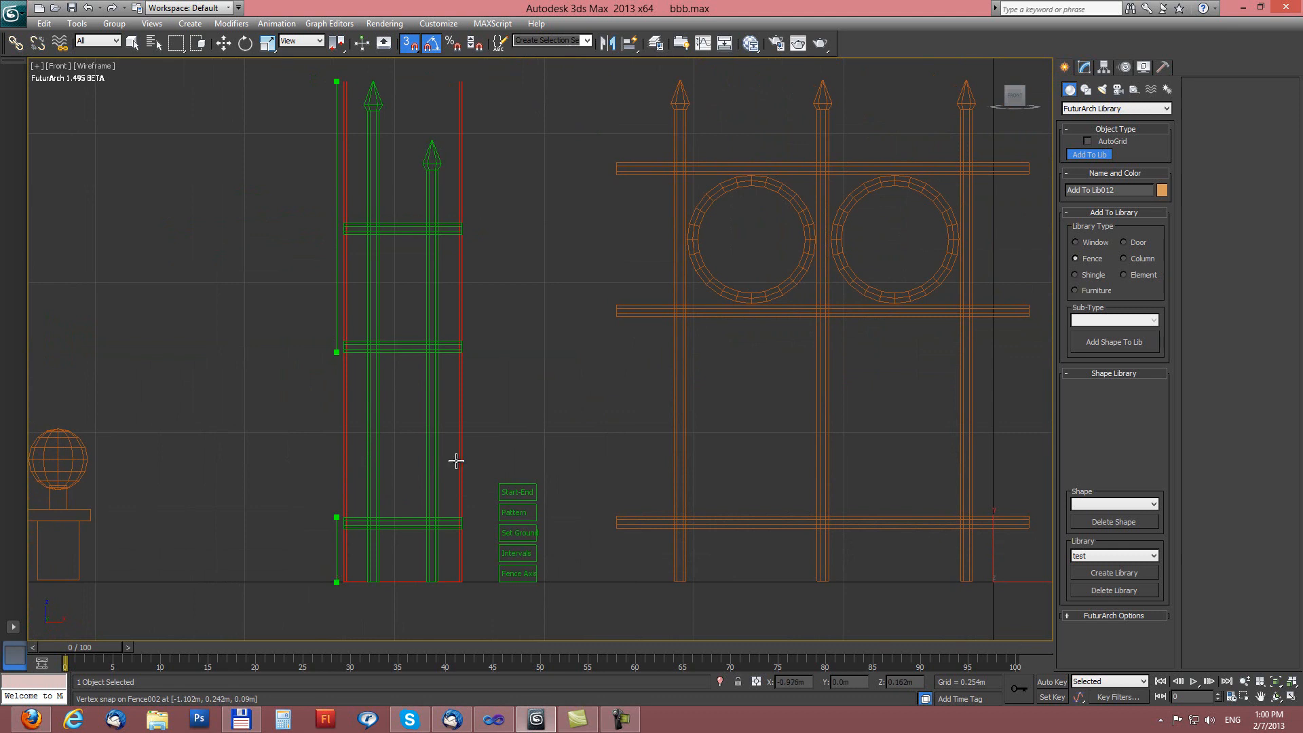
click(1093, 341)
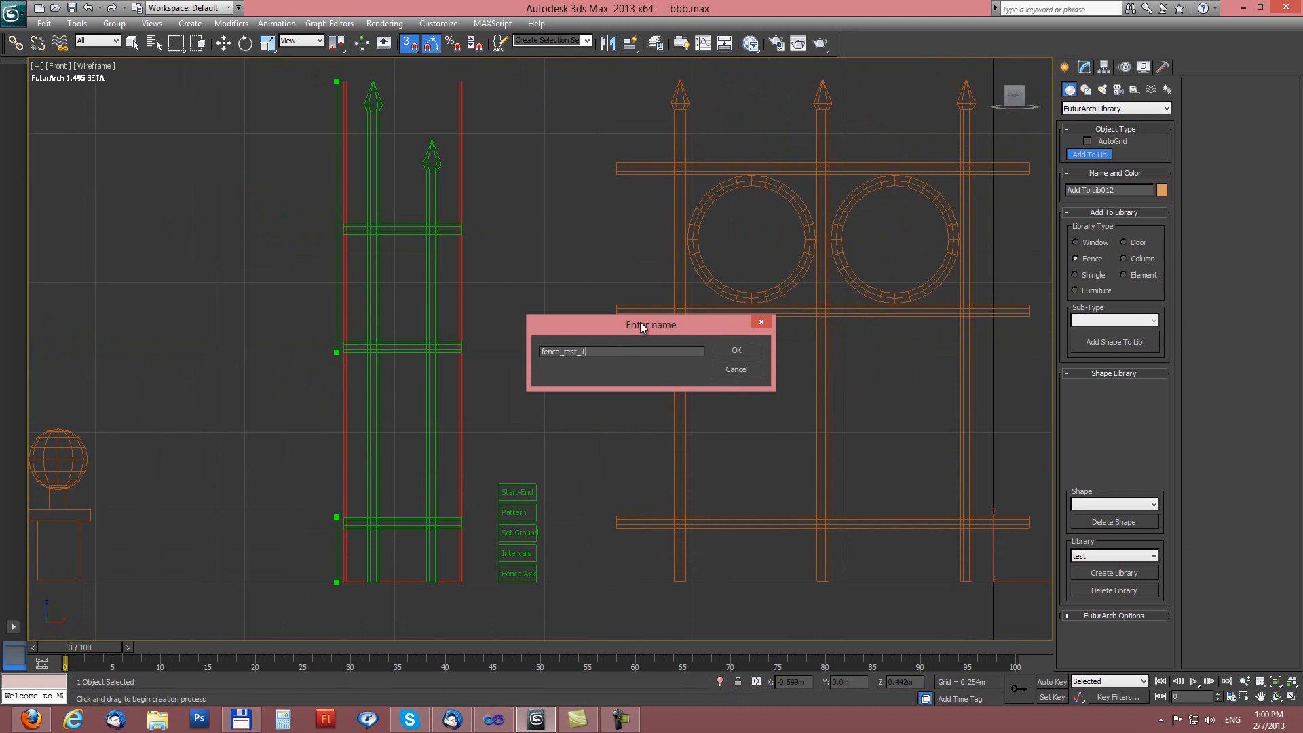
click(738, 350)
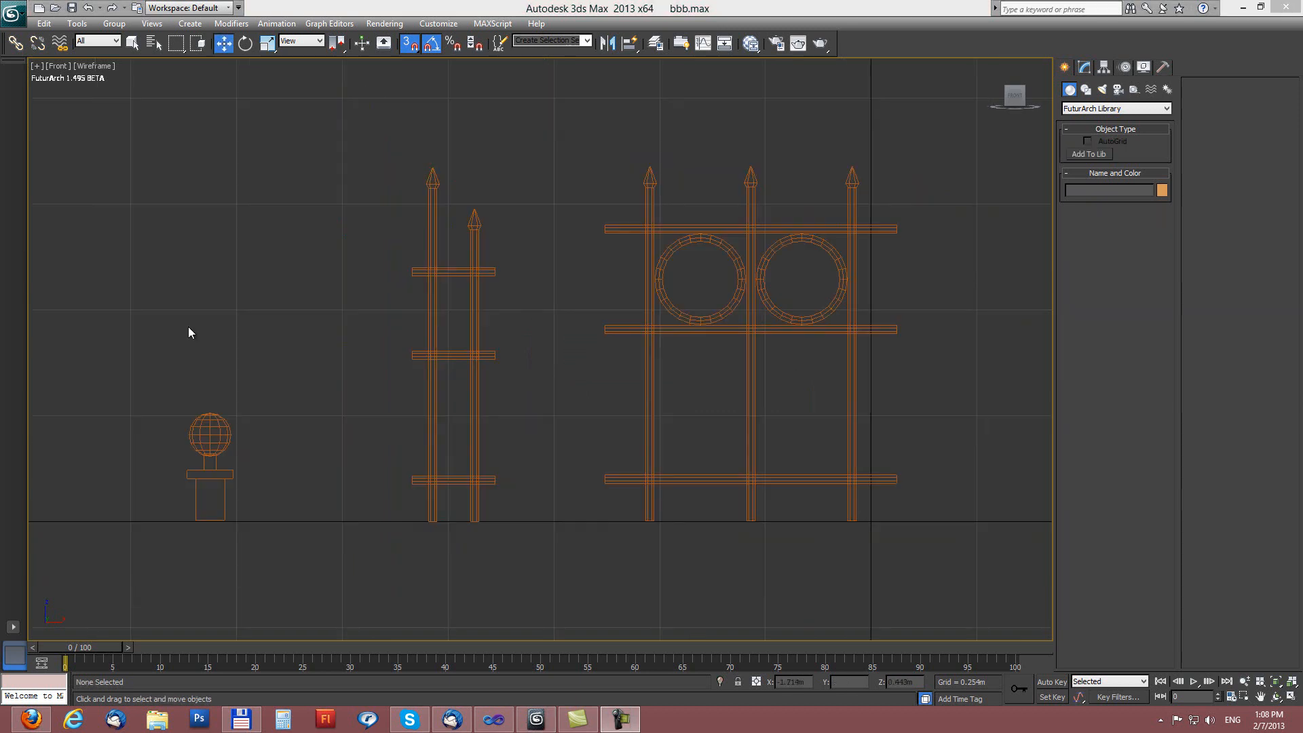
- Select the three-post fence with the two rings and convert it to an editable mesh
middle_drag(872, 314, 758, 297)
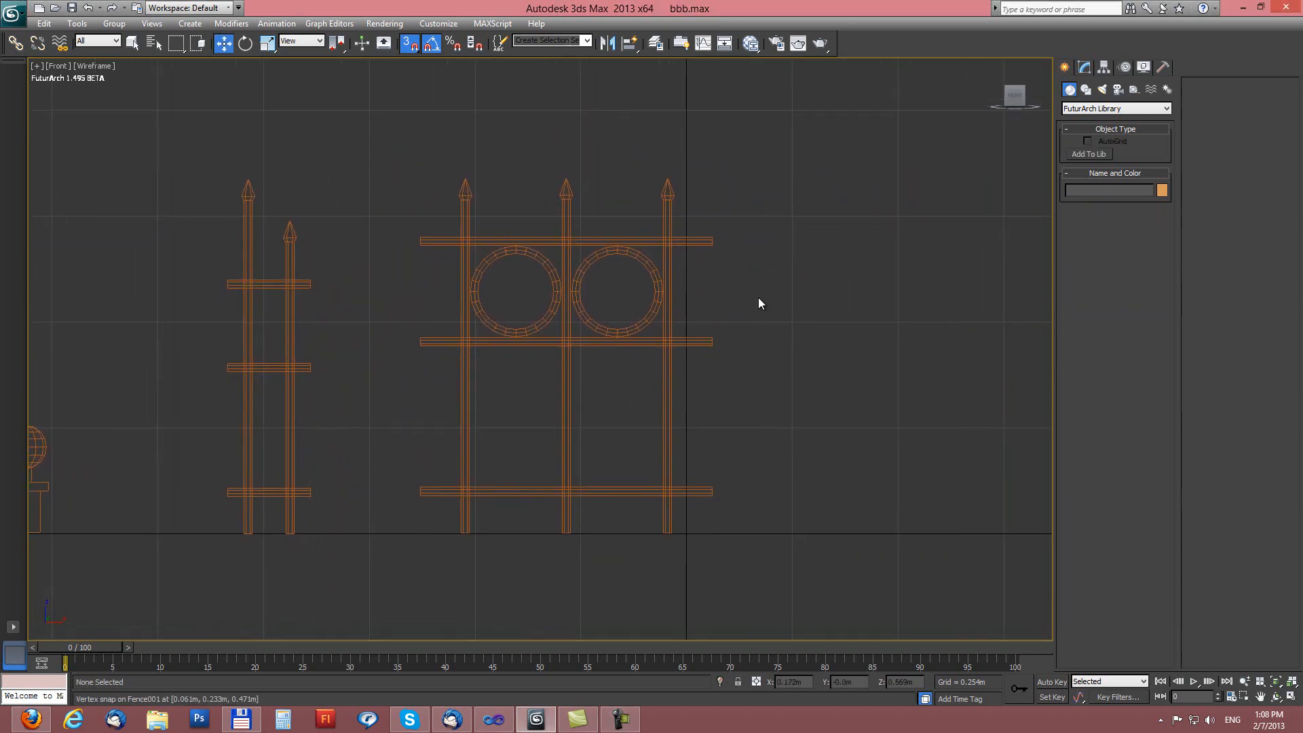
drag(781, 143, 372, 571)
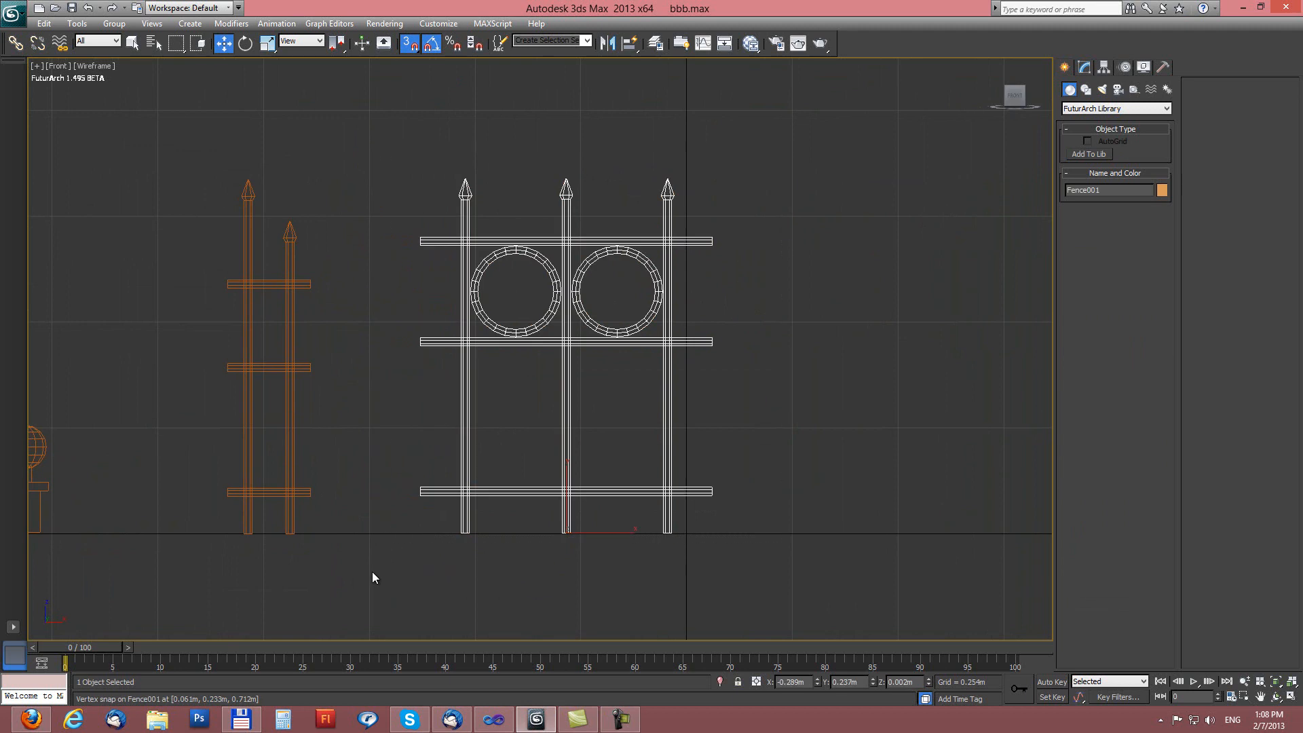
right_click(667, 235)
mouse_move(741, 361)
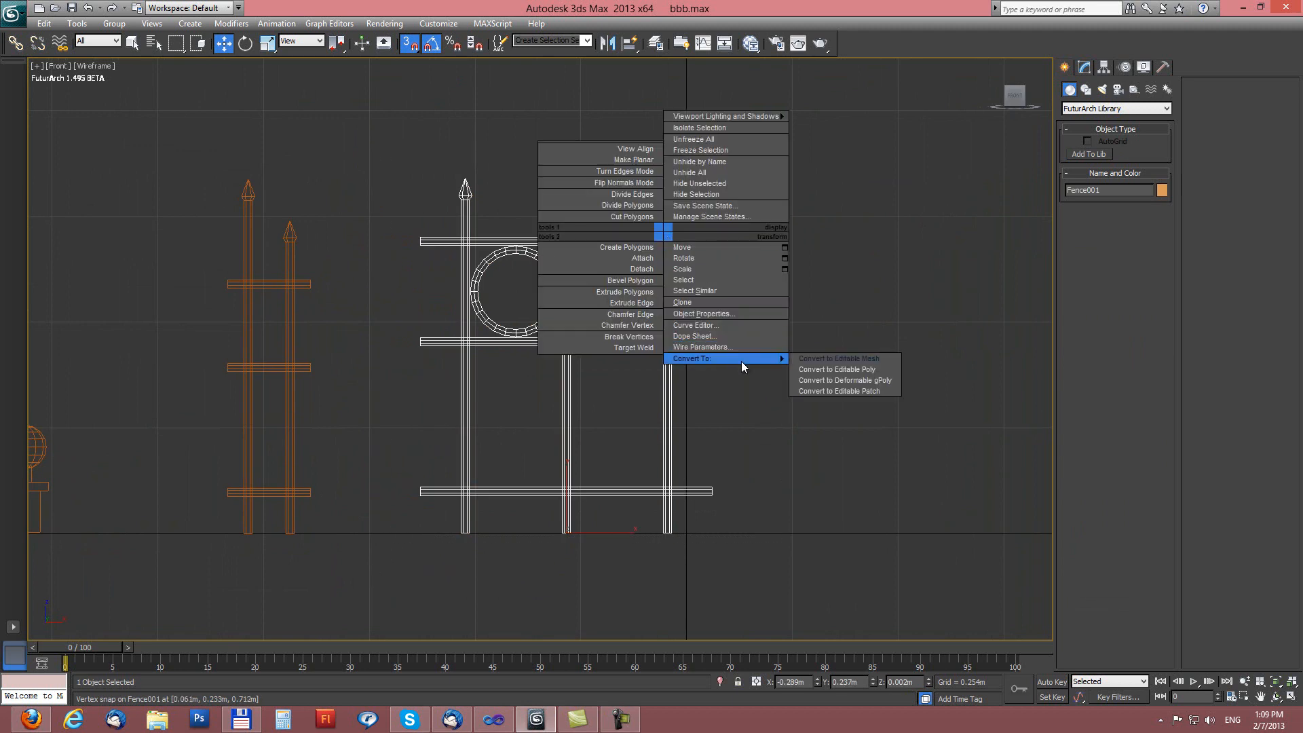
click(836, 358)
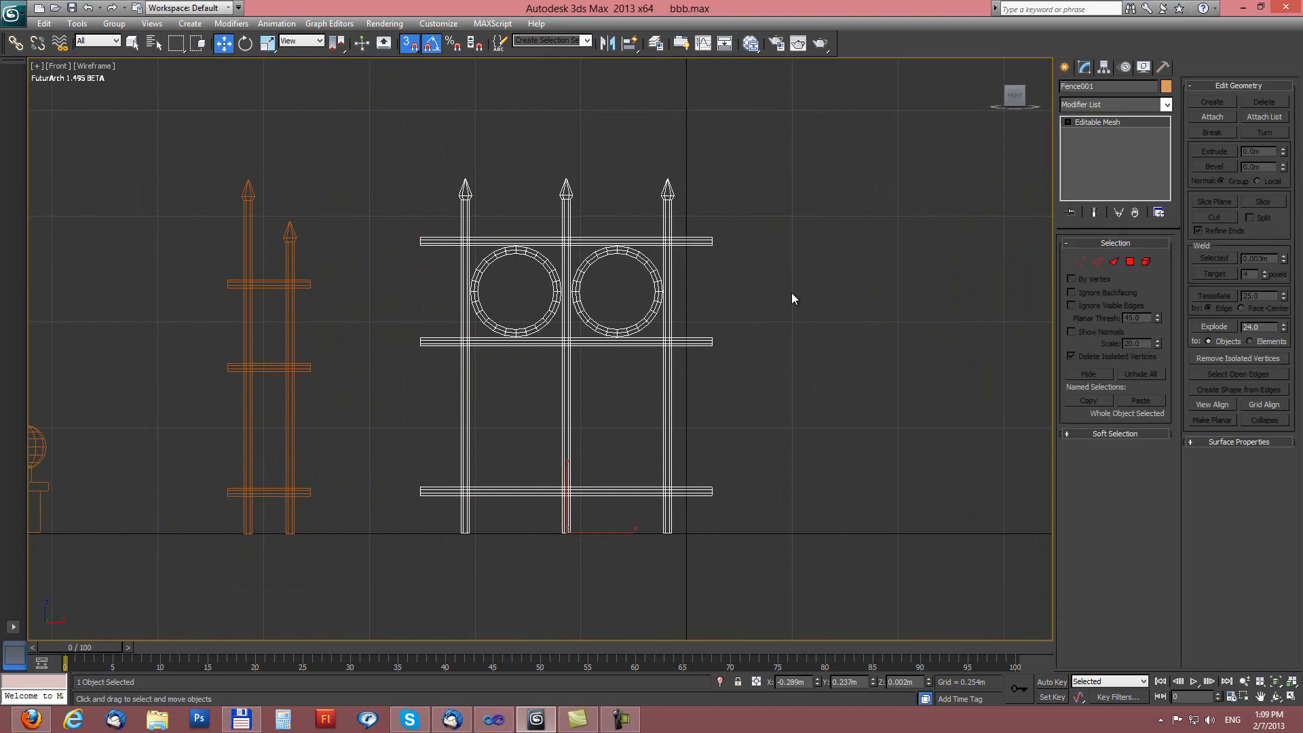
- At element level, select all three horizontal rails of the three-post fence to check that each is a separate mesh element
scroll(756, 309, up, 2)
middle_drag(813, 318, 747, 314)
click(1146, 261)
drag(706, 192, 688, 191)
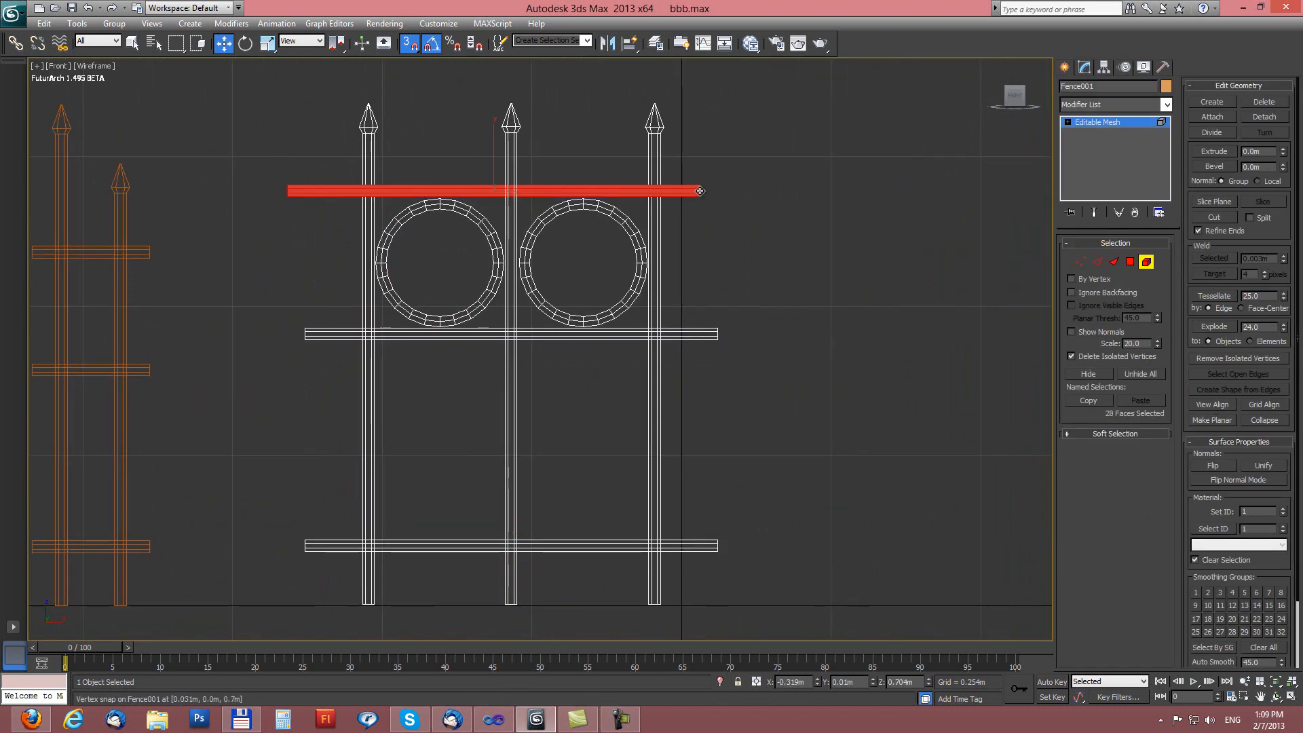
click(678, 333)
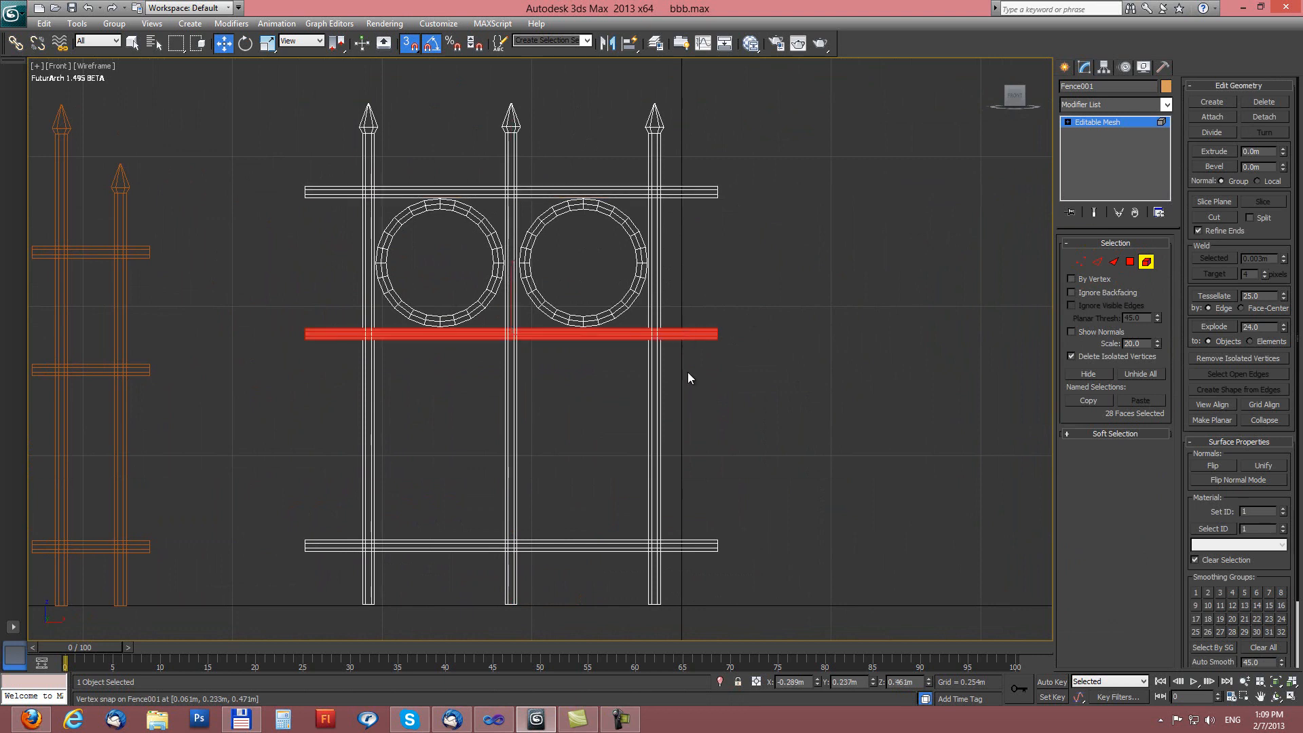
ctrl+click(668, 543)
ctrl+click(684, 192)
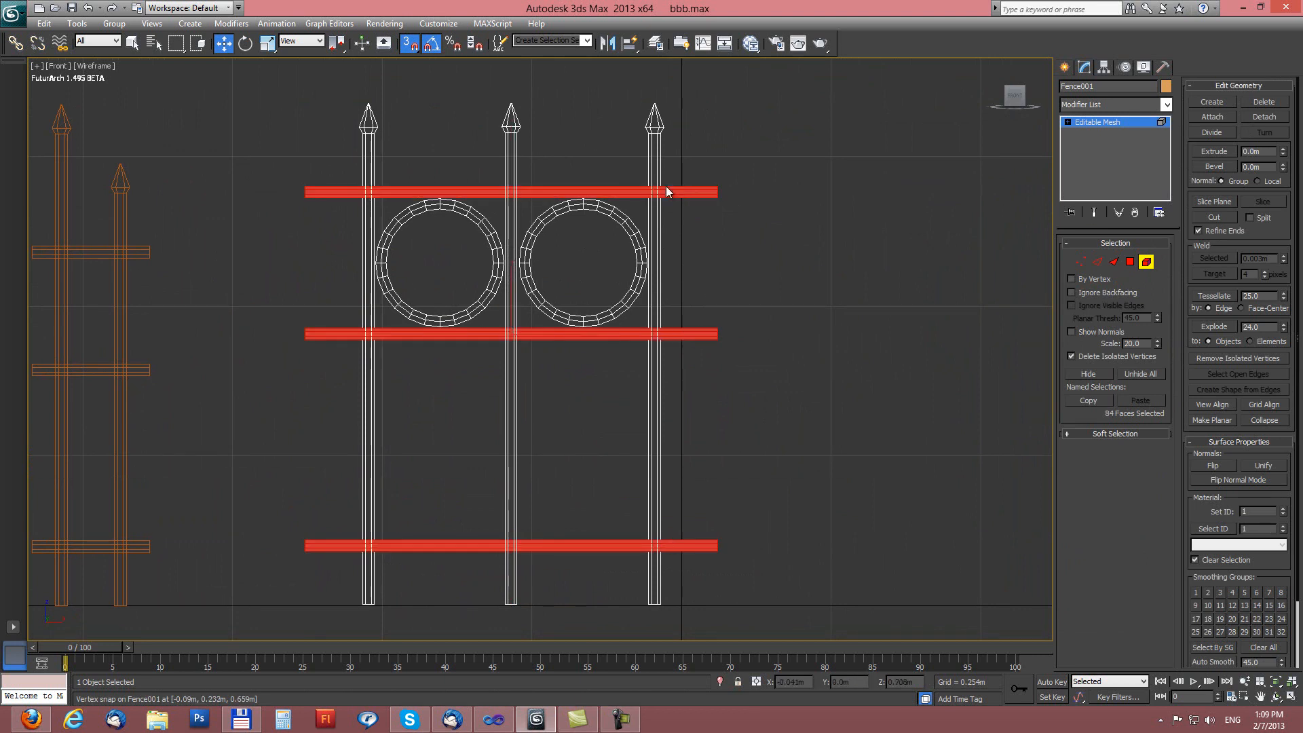
click(836, 233)
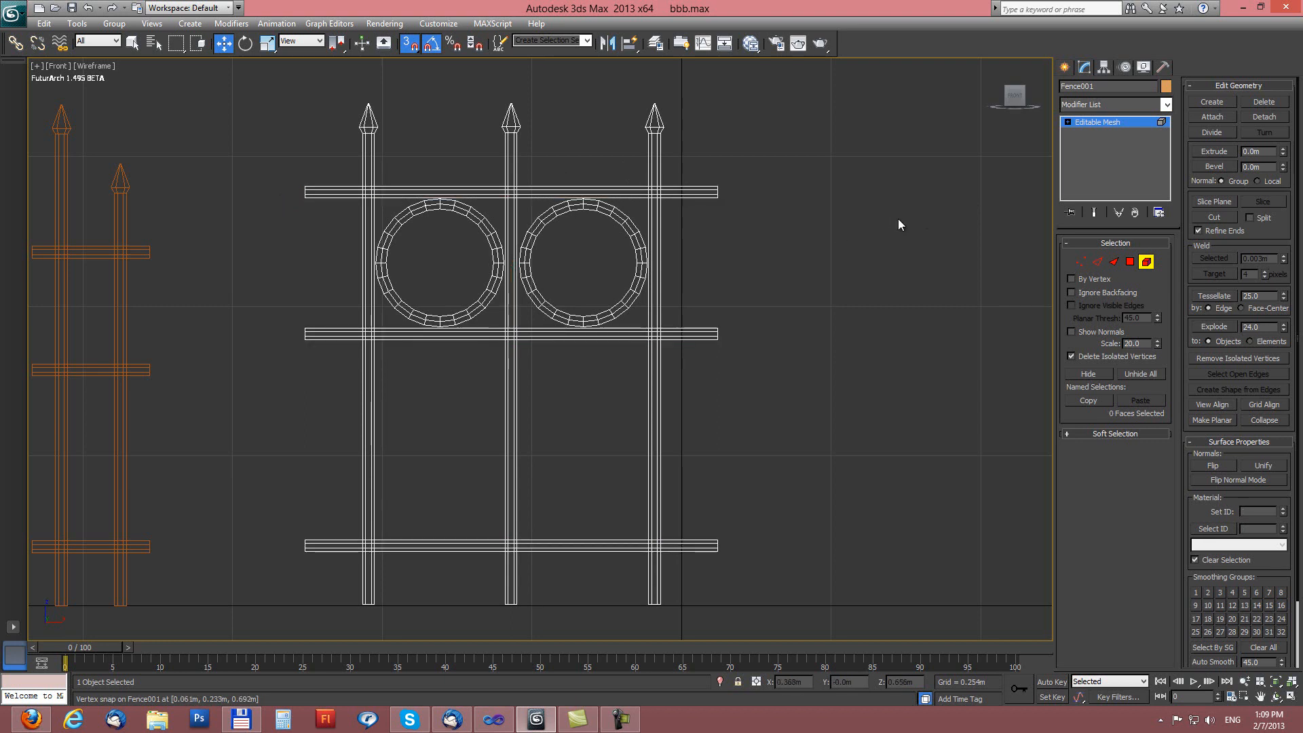
- Select the three posts as separate elements, undo their accidental shift and clear the selection
click(653, 144)
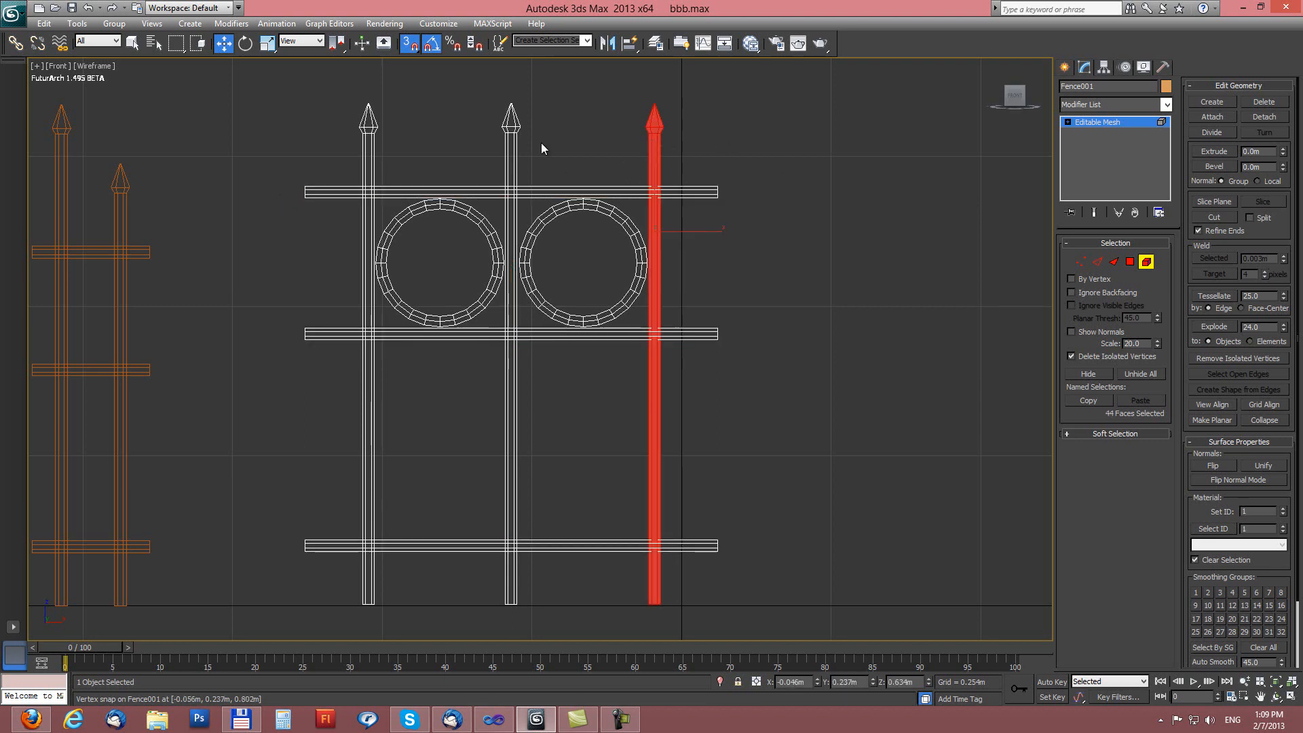
ctrl+click(513, 136)
ctrl+click(365, 123)
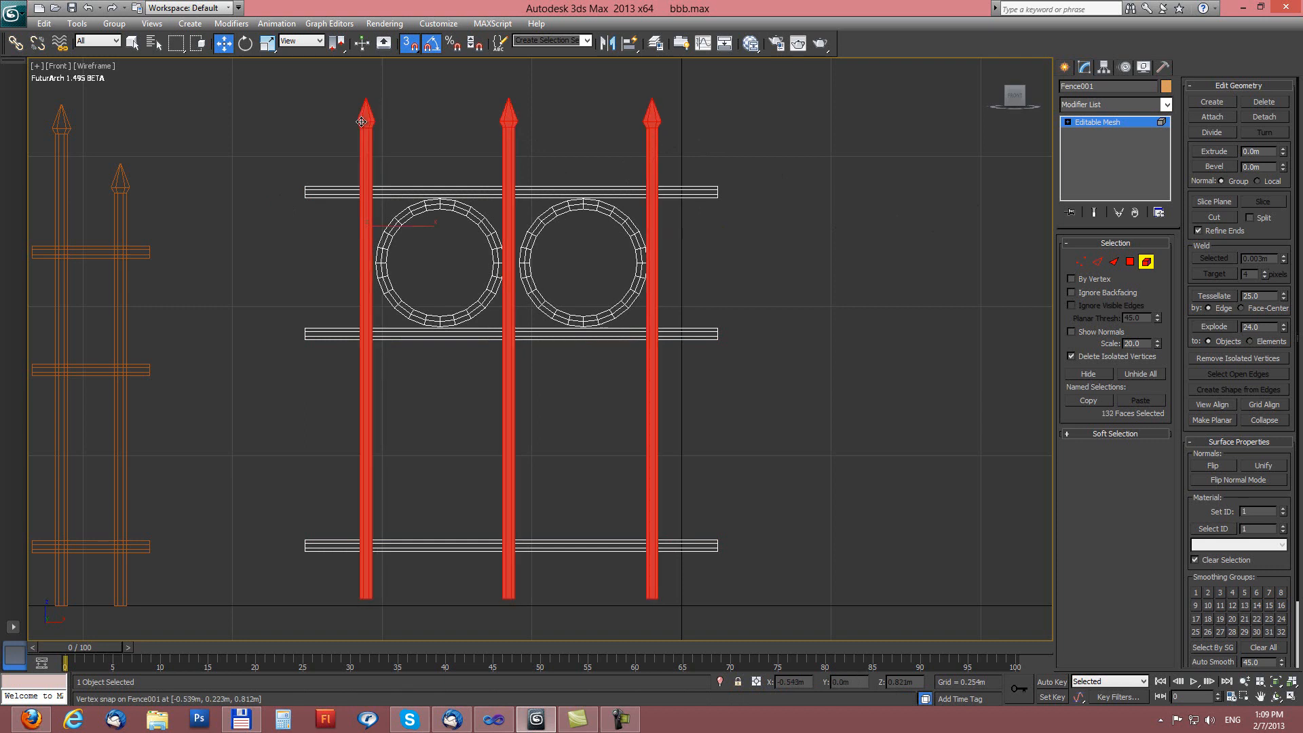
key(ctrl+z)
click(480, 140)
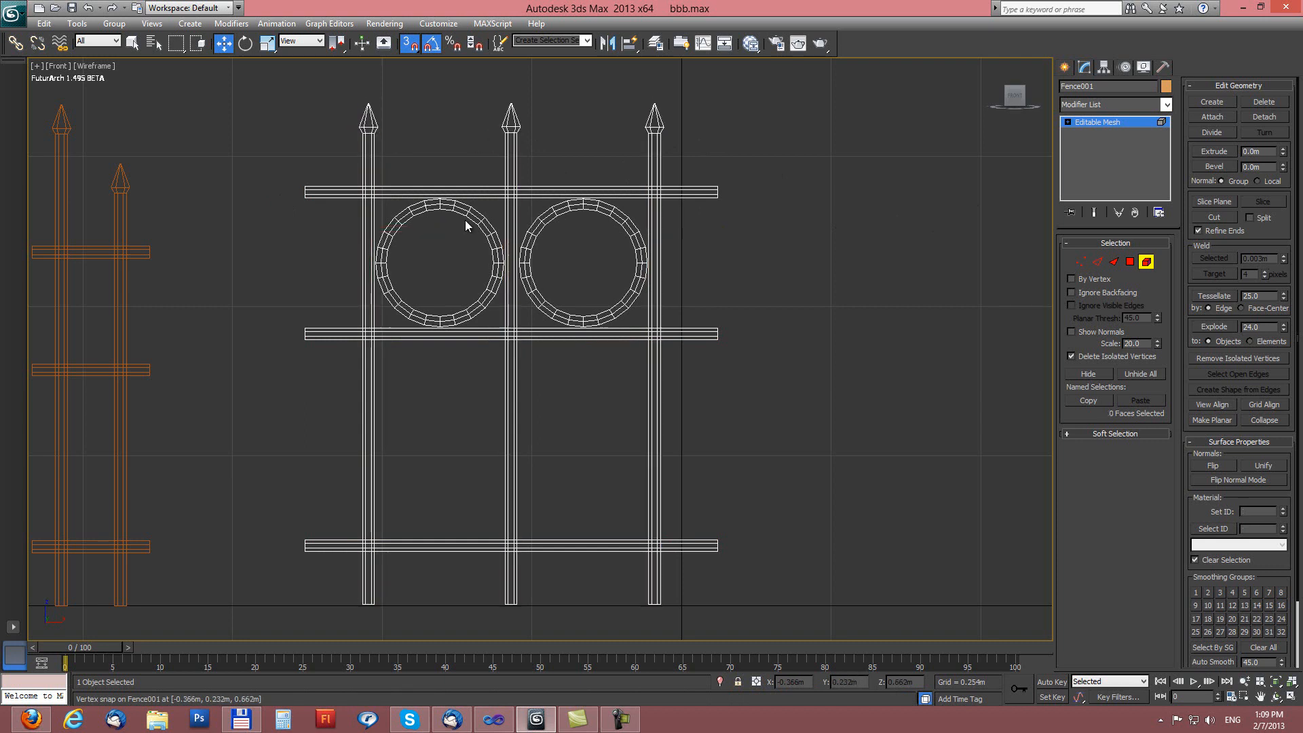
- Check how the two rings are split by selecting their half-circle elements individually, and clear the selection
click(470, 211)
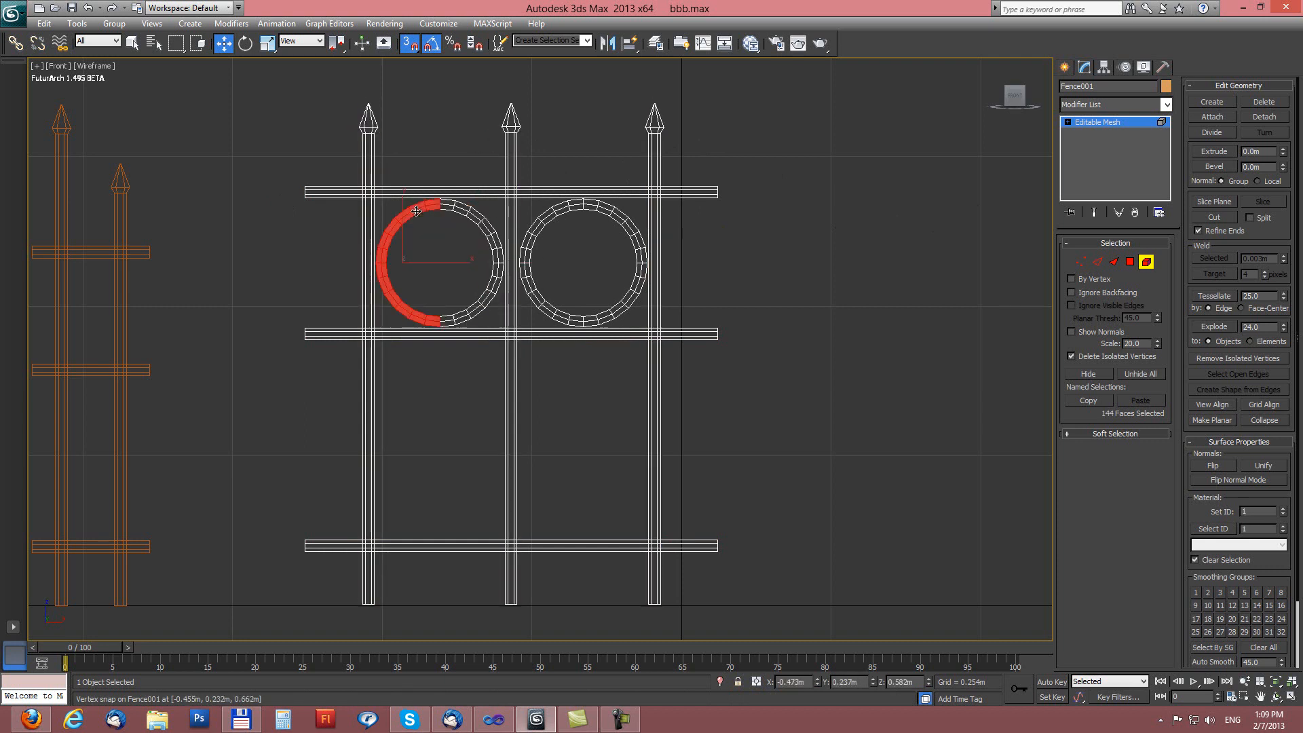
drag(467, 206, 608, 207)
click(812, 230)
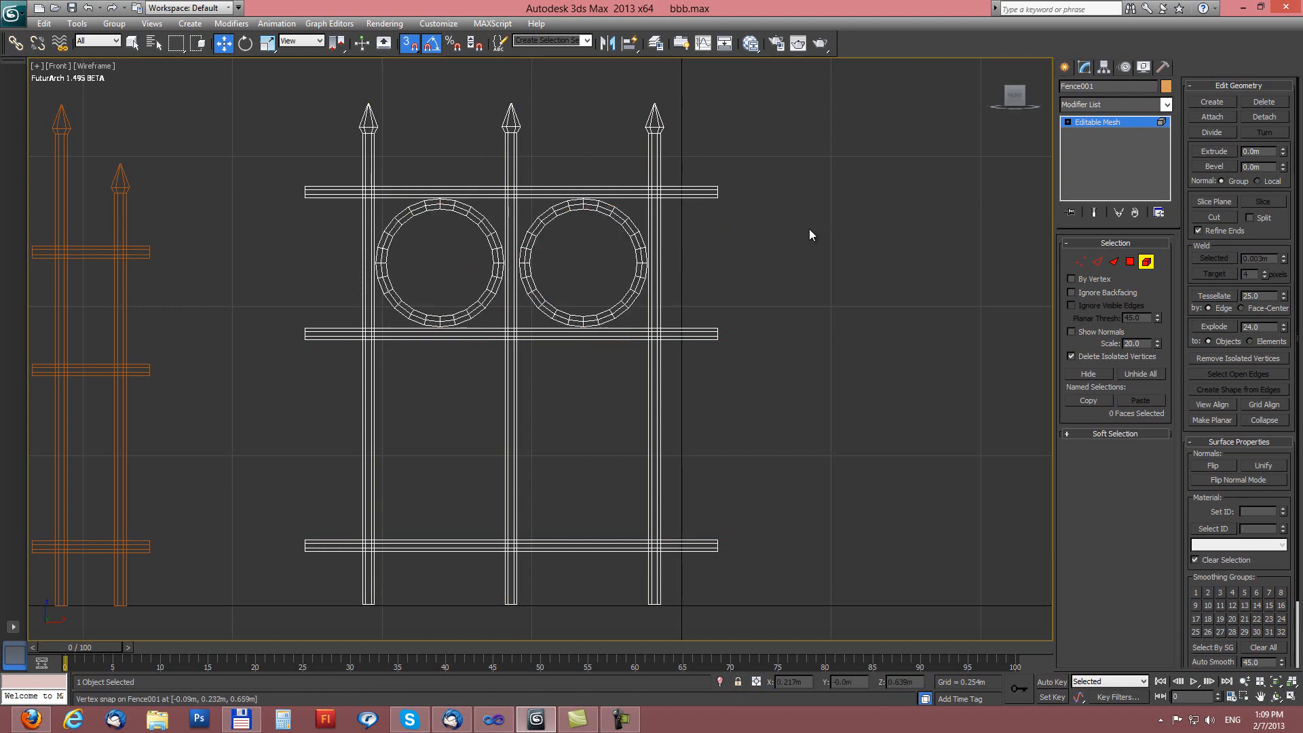
- Select the middle post together with the two half rings adjoining it to examine the repeating part, and clear the selection
click(513, 138)
ctrl+click(553, 210)
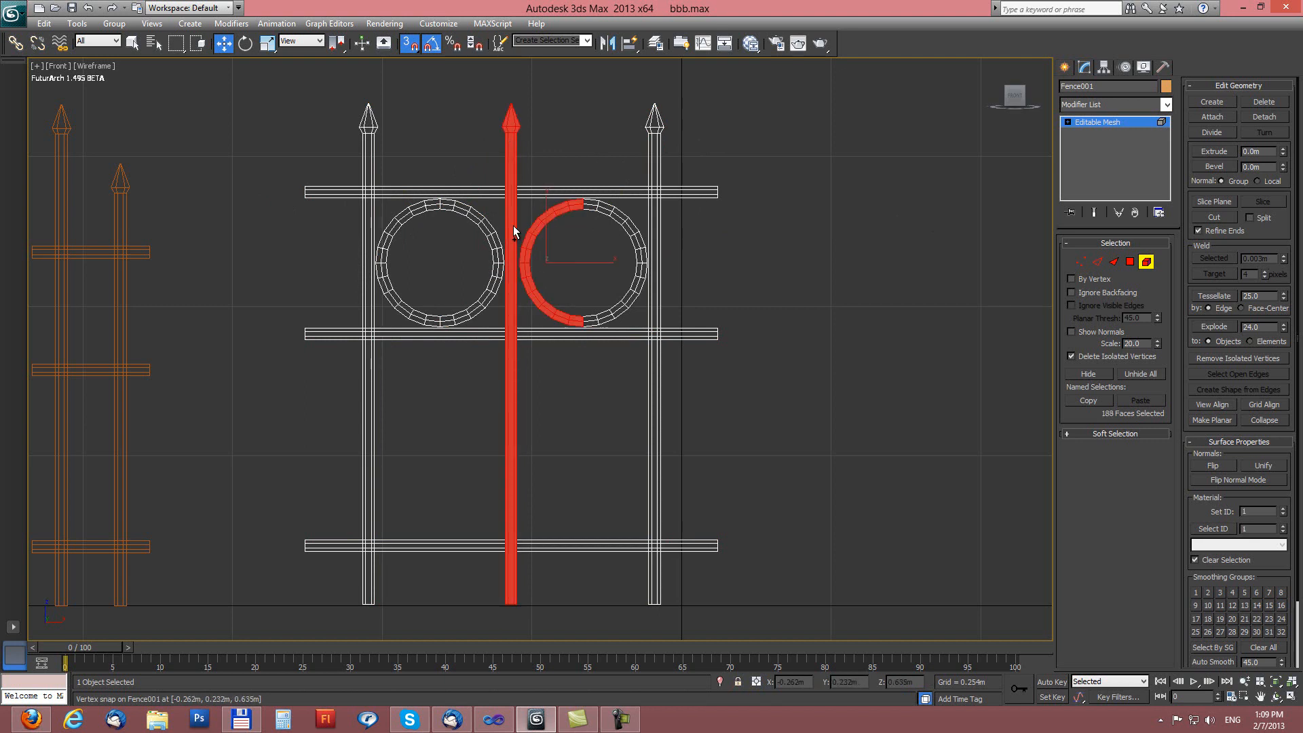
ctrl+click(461, 205)
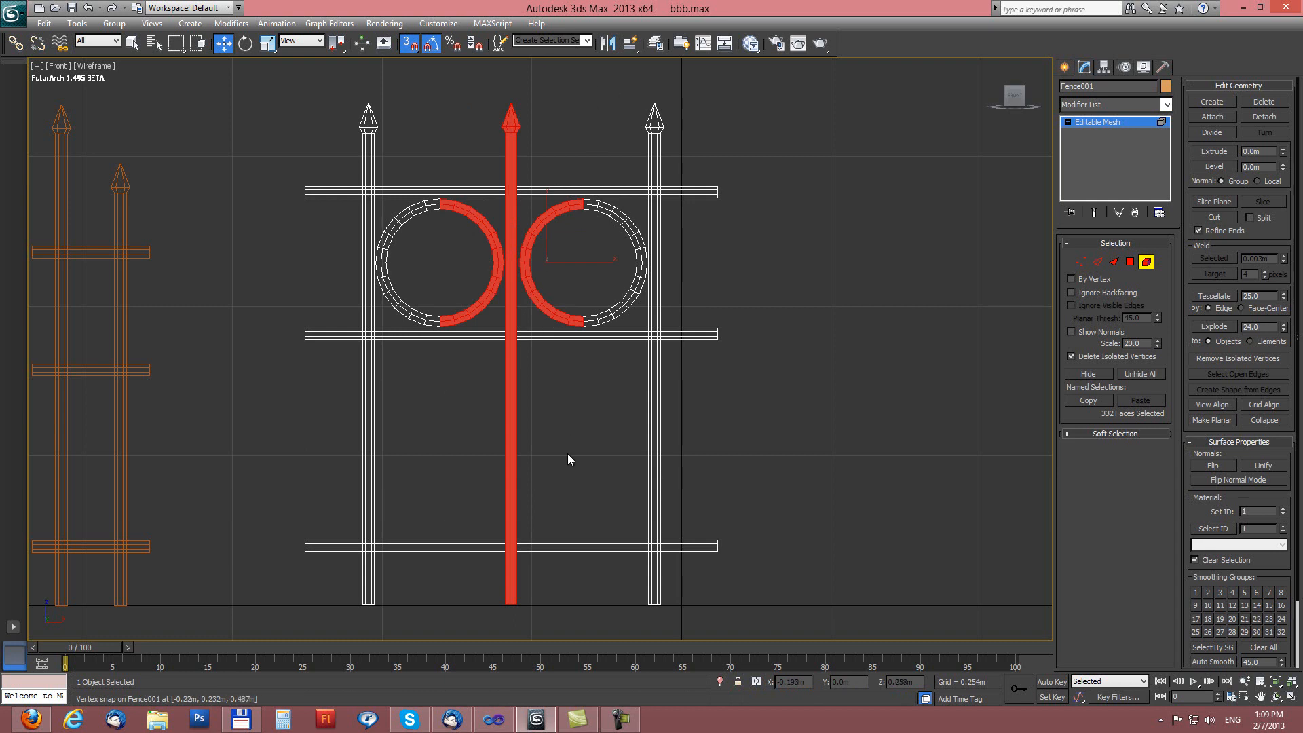
click(798, 252)
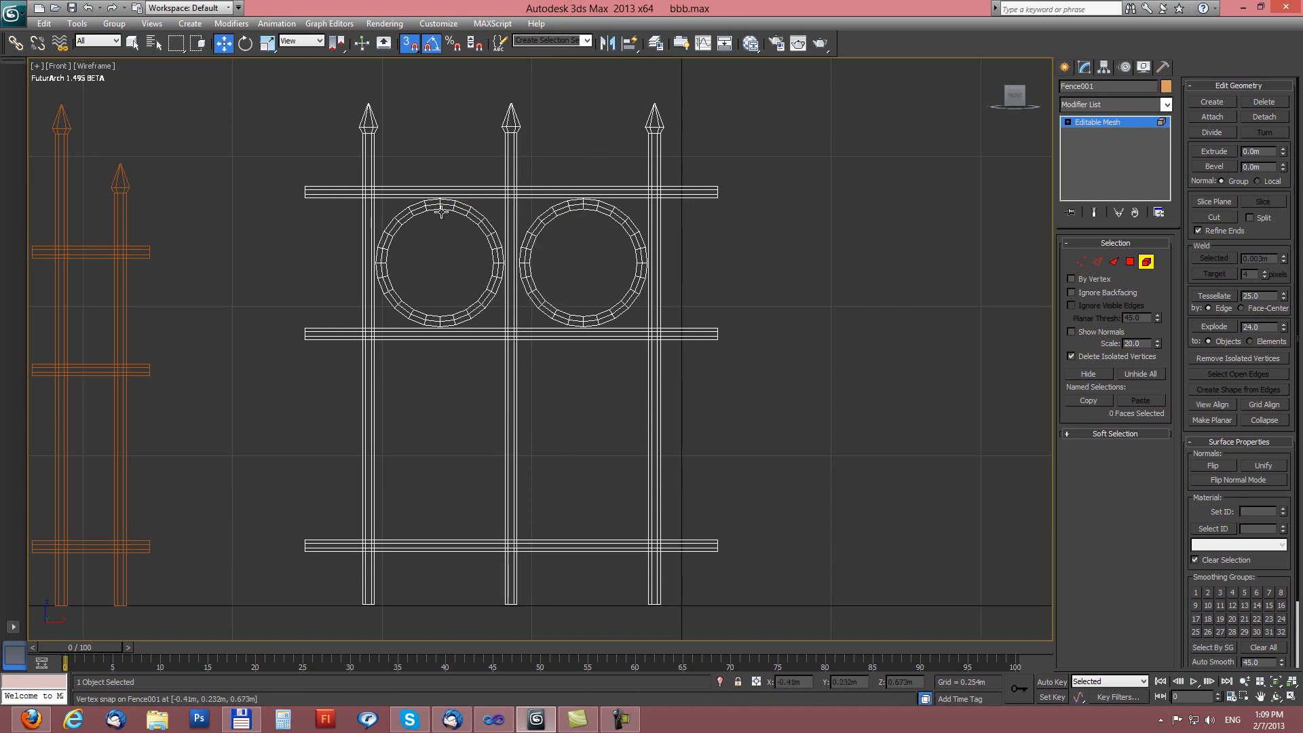
- Examine the two end parts by selecting the left post with its half ring, and the right post with its half ring
click(410, 211)
key(ctrl+z)
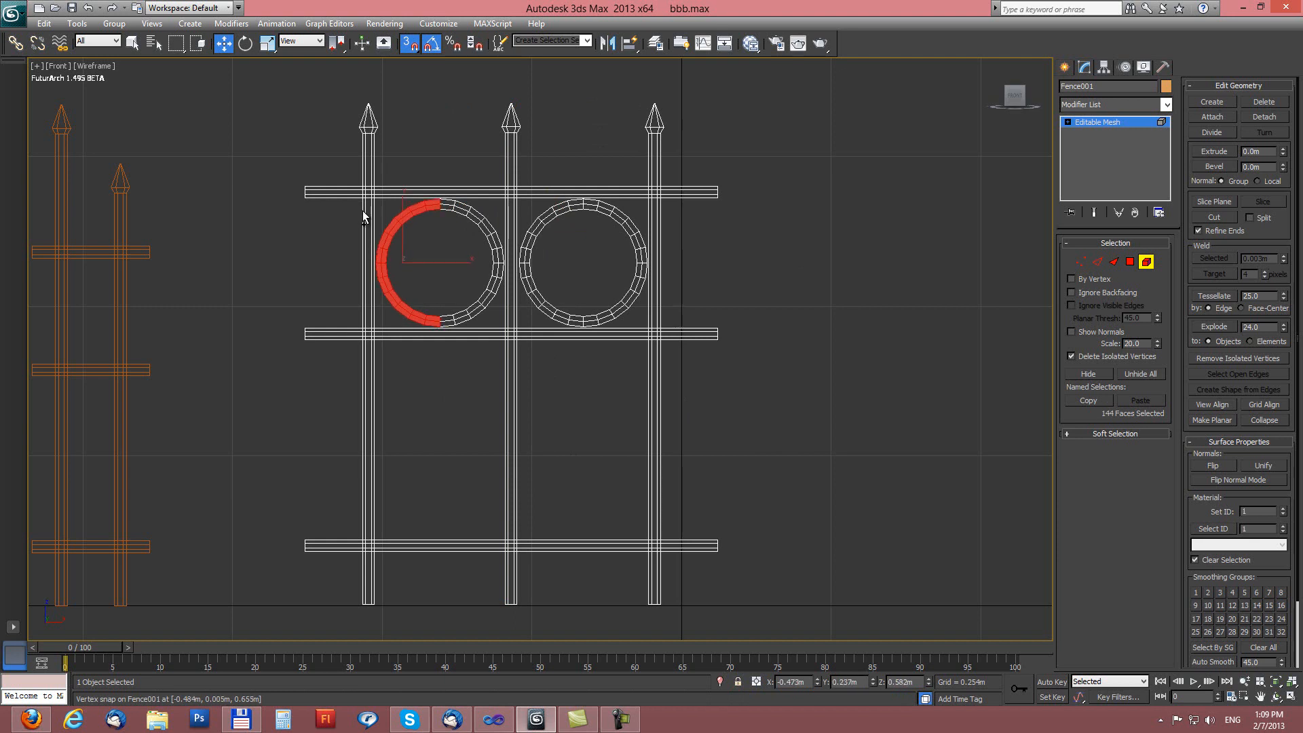
ctrl+click(364, 207)
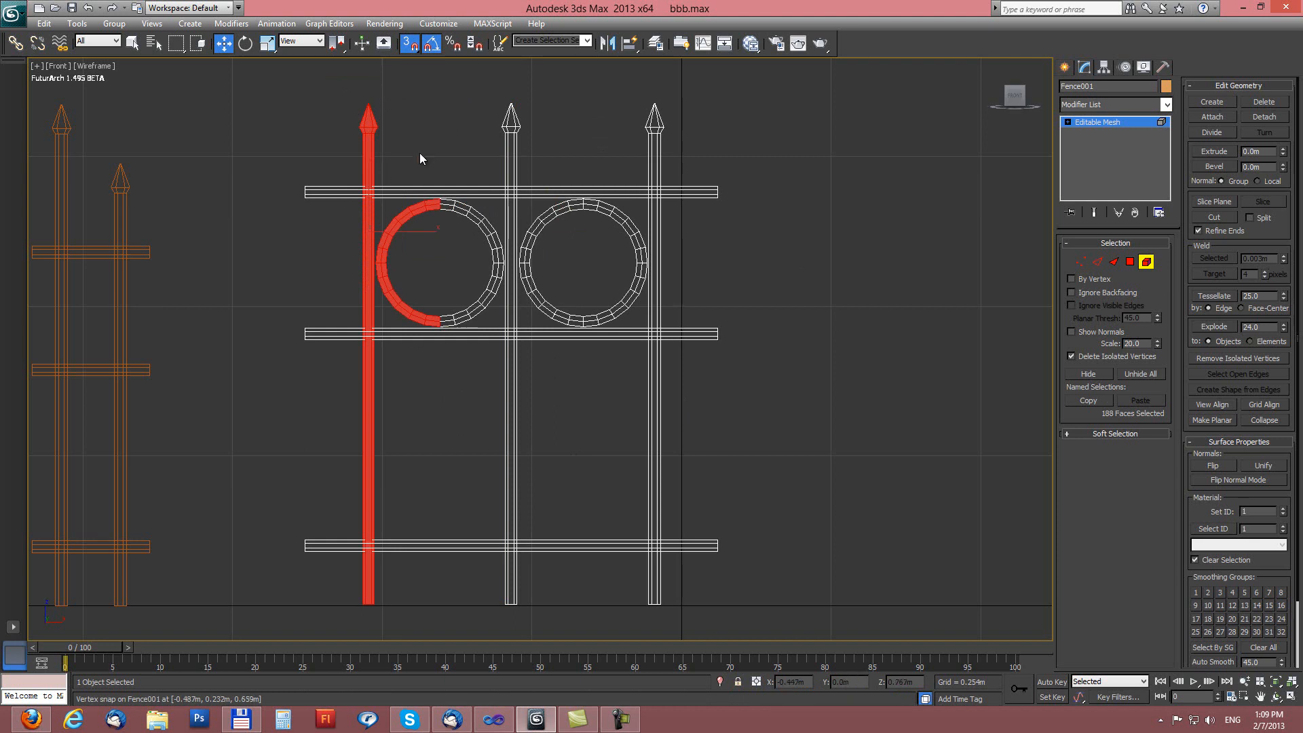
click(777, 264)
click(625, 222)
ctrl+click(655, 213)
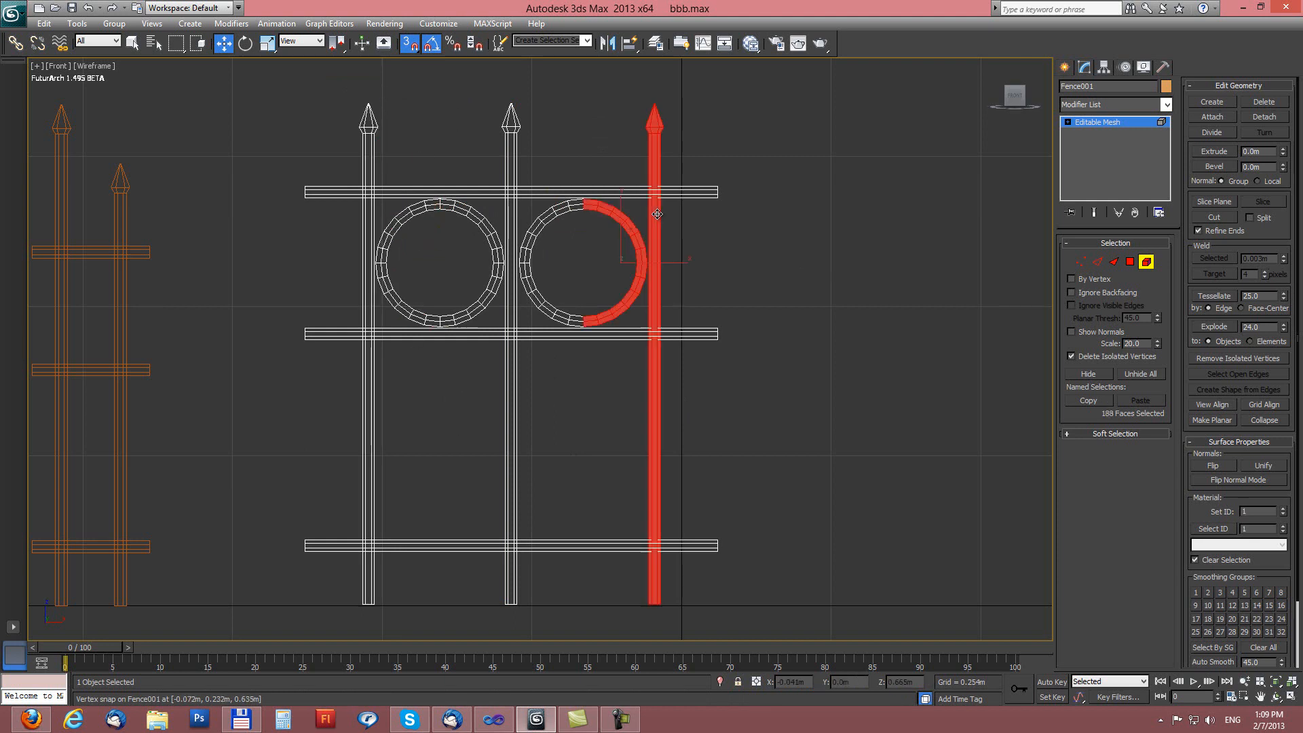
click(796, 262)
- Examine the continuous parts by selecting the top, middle and bottom rails together again, and clear the selection
click(679, 192)
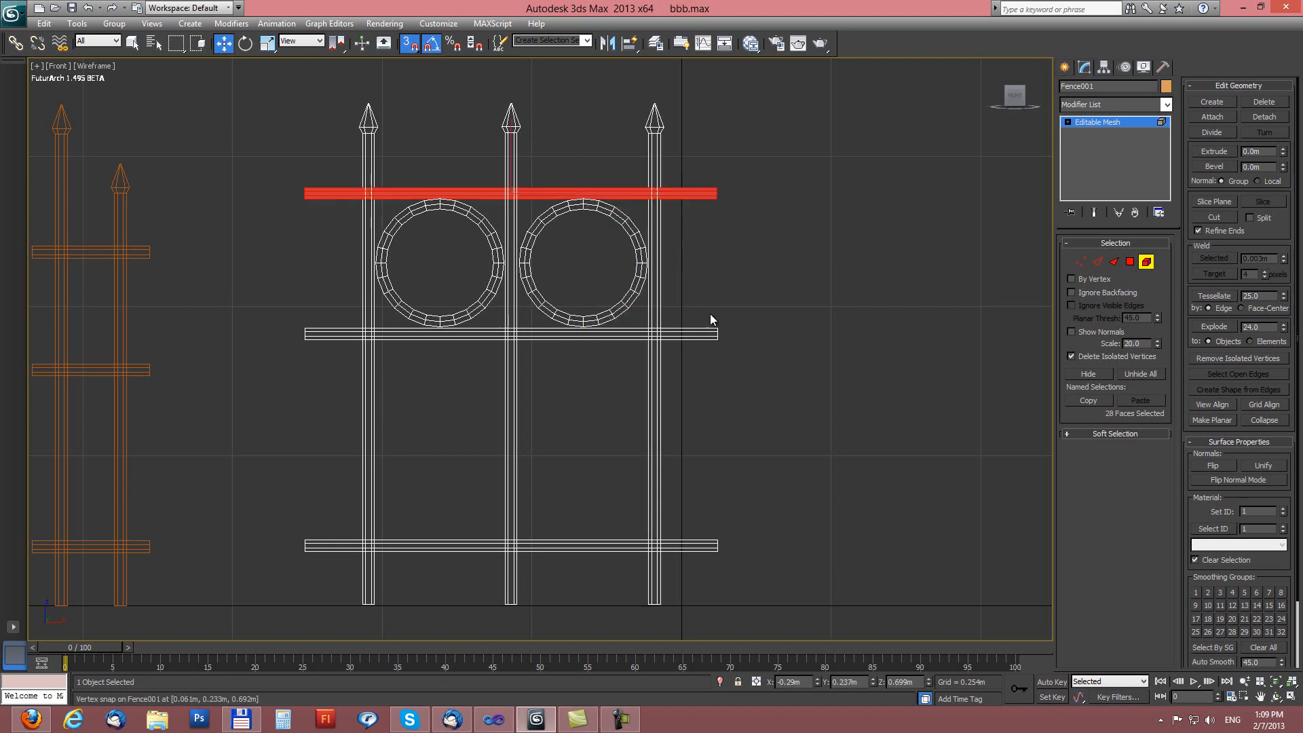
ctrl+click(678, 334)
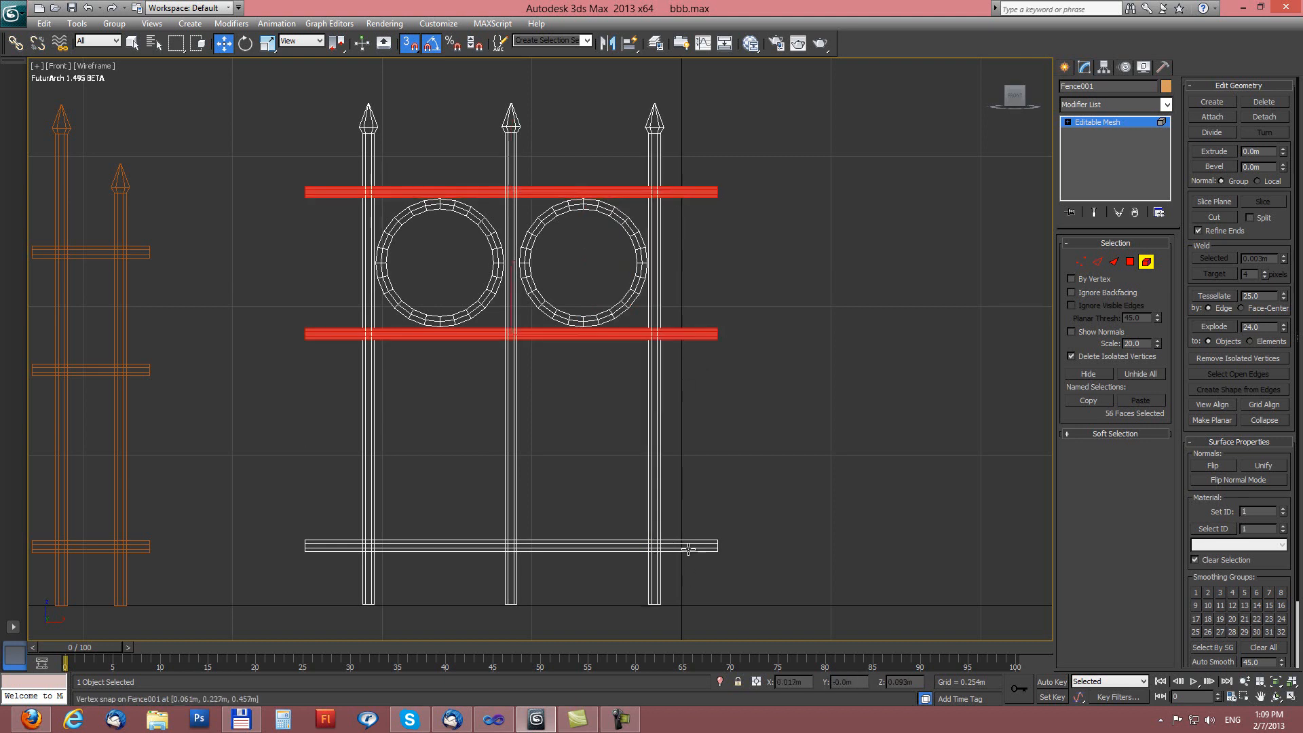
ctrl+click(685, 547)
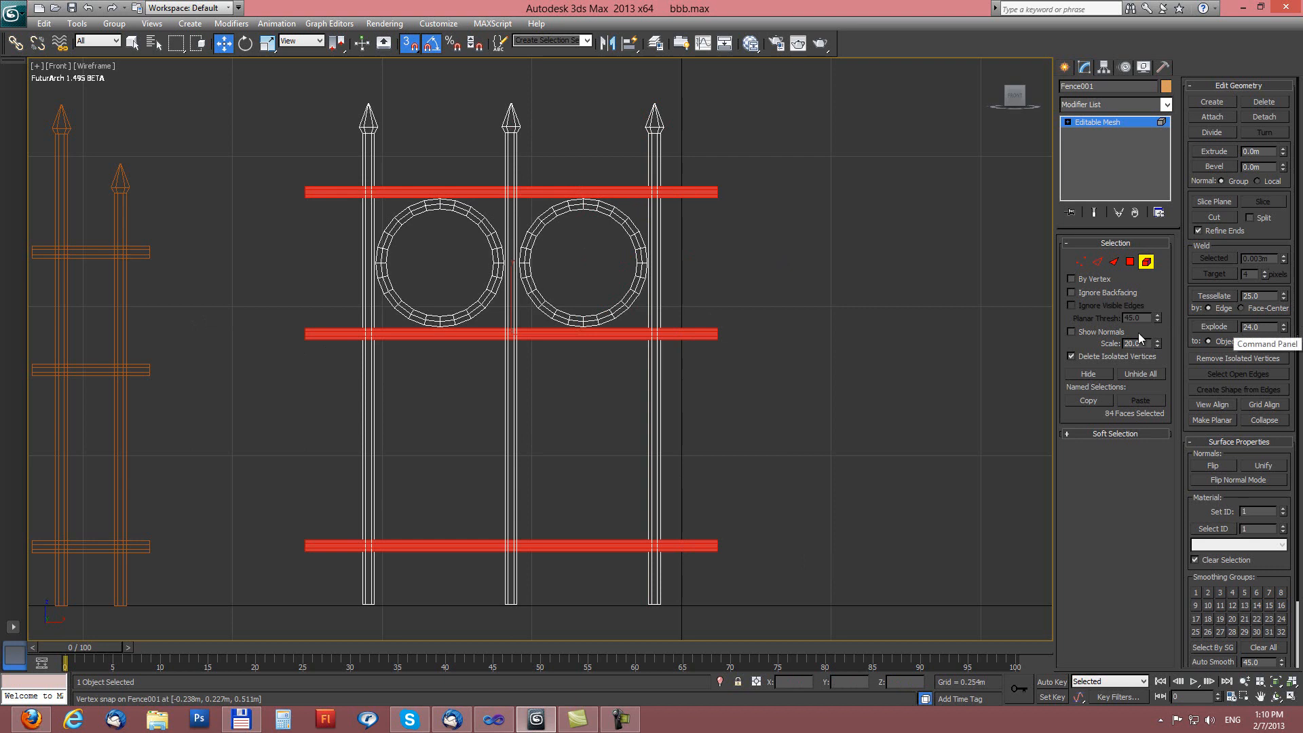
click(835, 287)
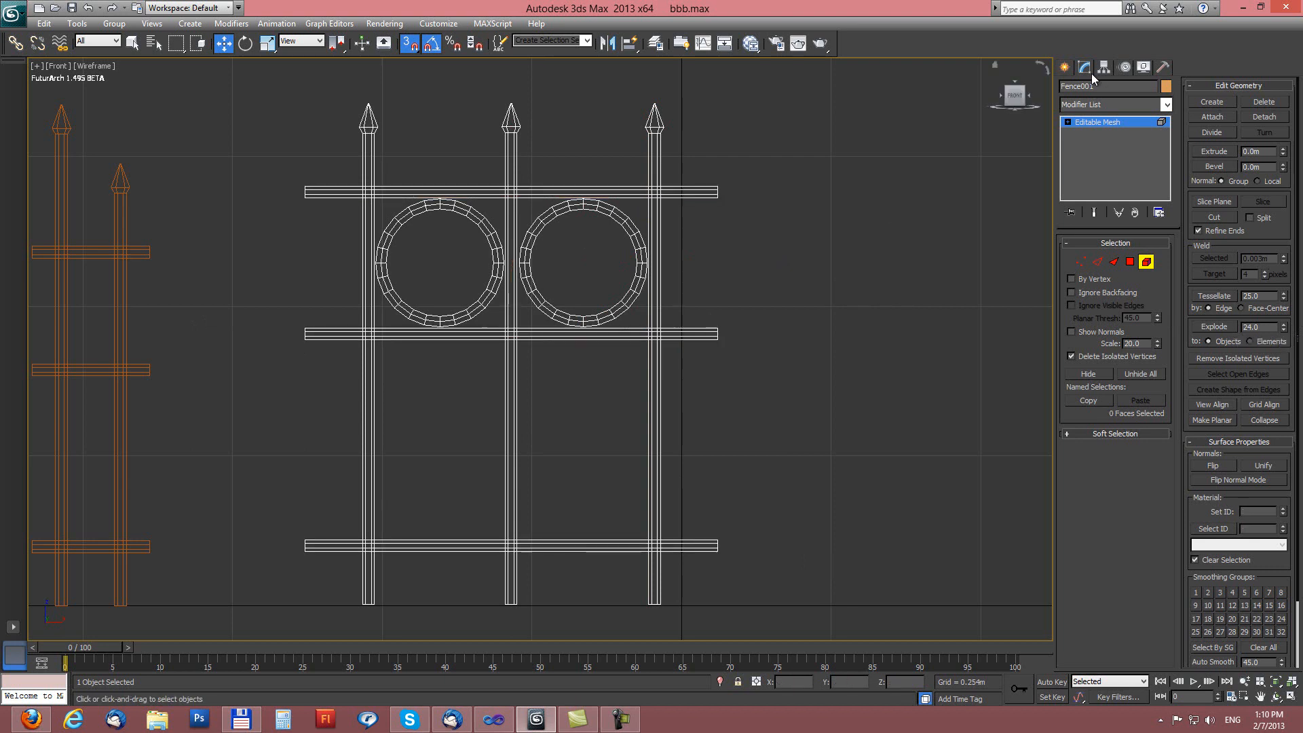
- Load the three-post fence with Add To Lib and set its Start-End limits at the left and right ends of the rails
click(1066, 68)
drag(770, 104, 272, 656)
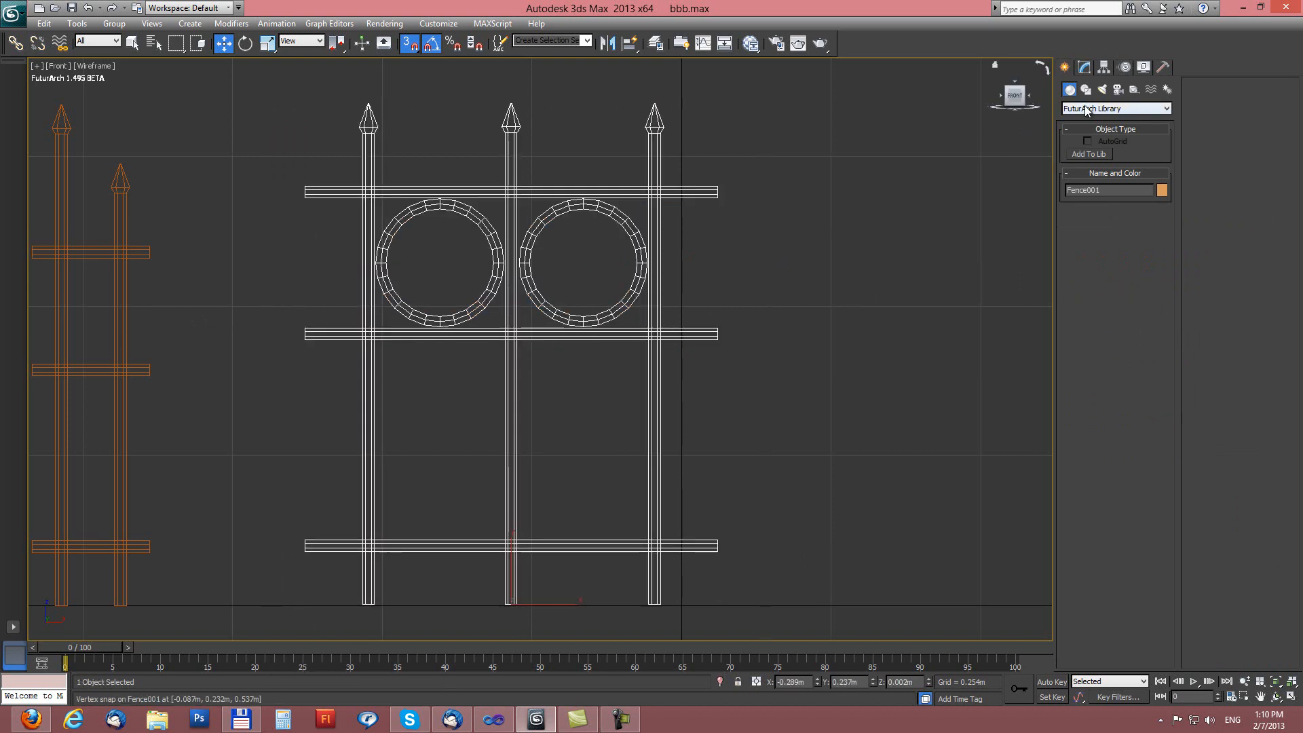
click(1090, 153)
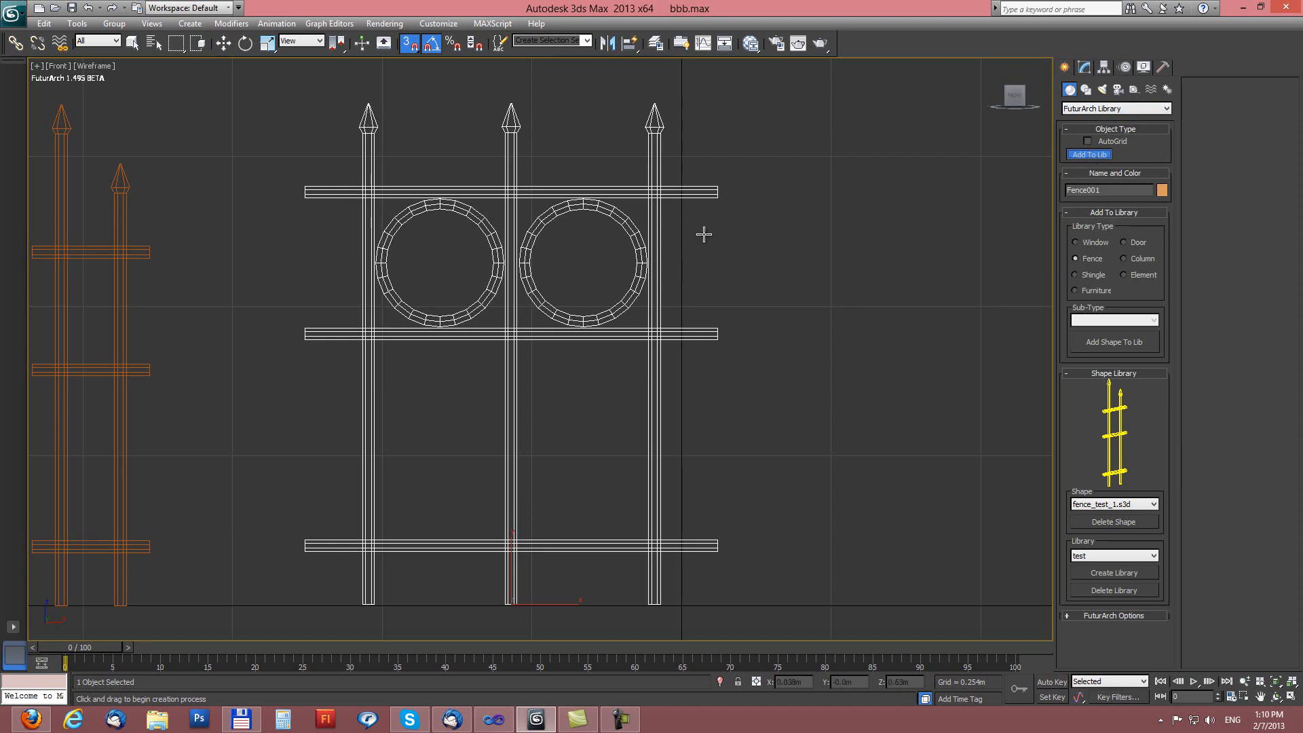
click(728, 233)
middle_drag(811, 294, 773, 283)
click(734, 502)
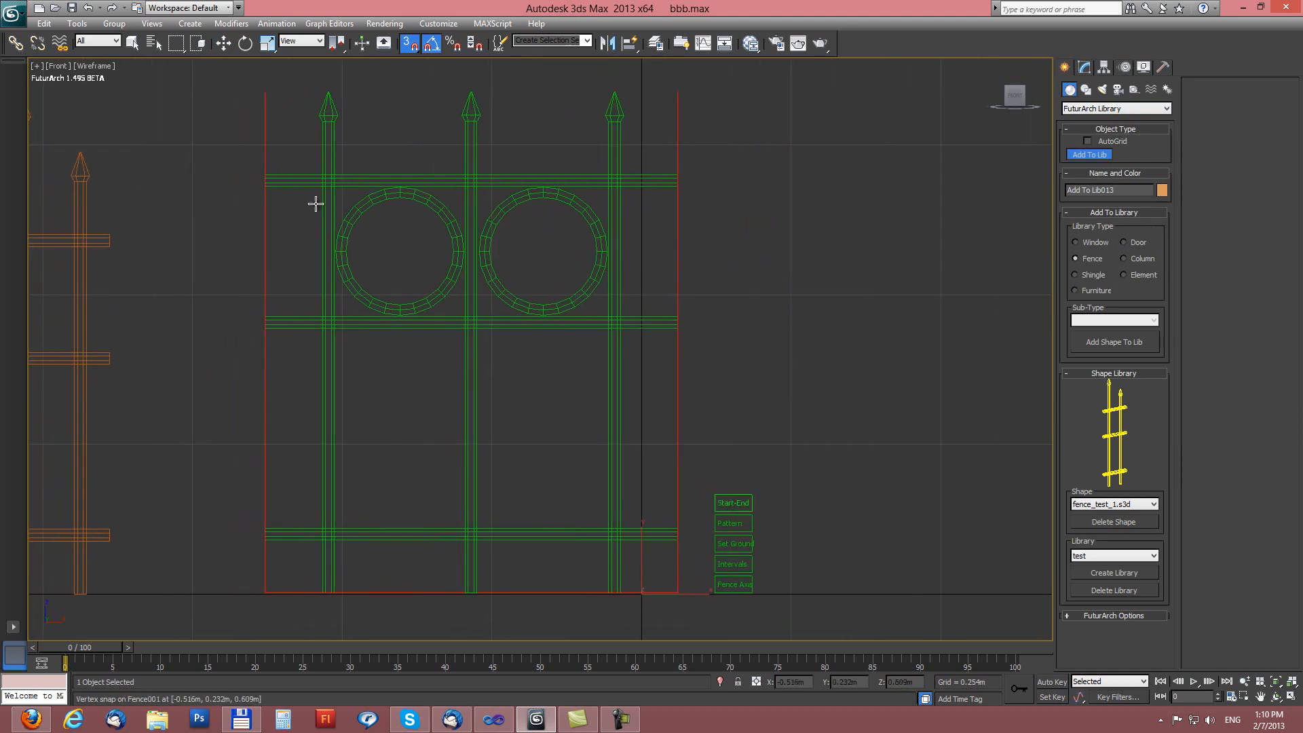
click(264, 184)
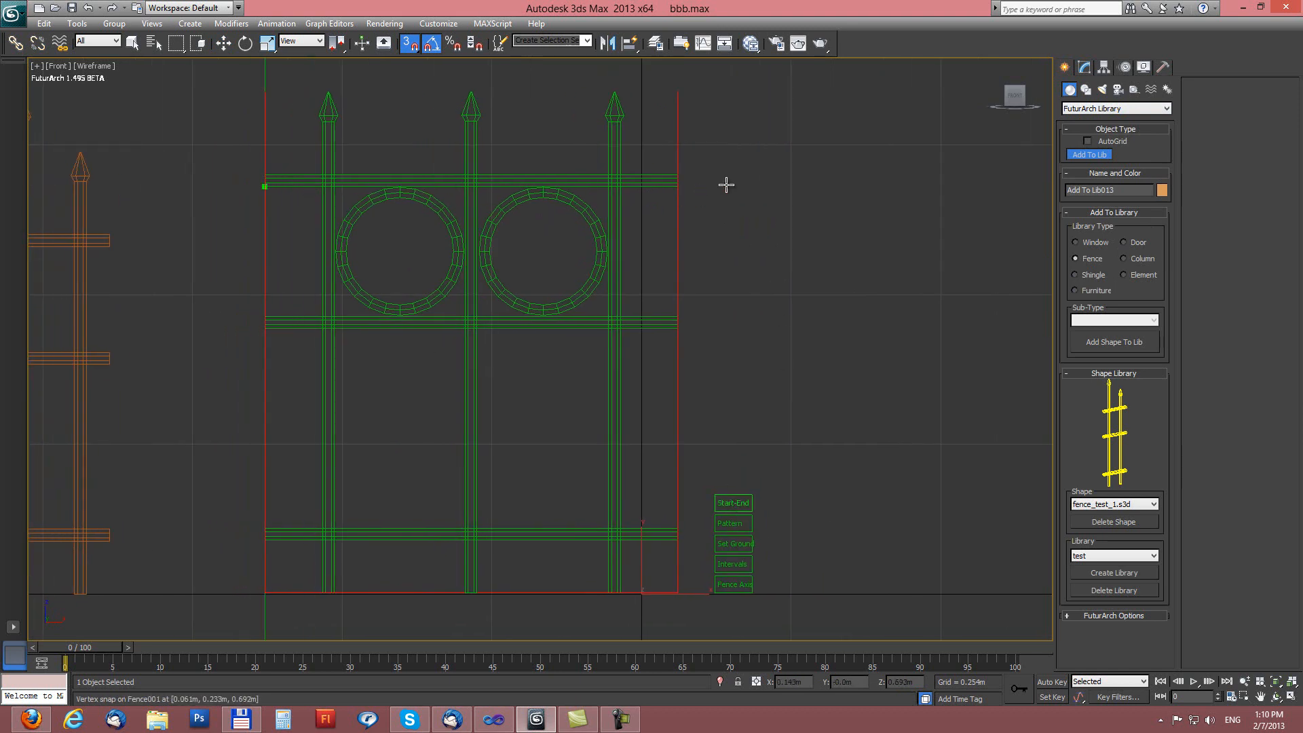
click(680, 178)
- Define the repeating pattern from the left ring's vertical centre line to the right ring's vertical centre line
click(738, 518)
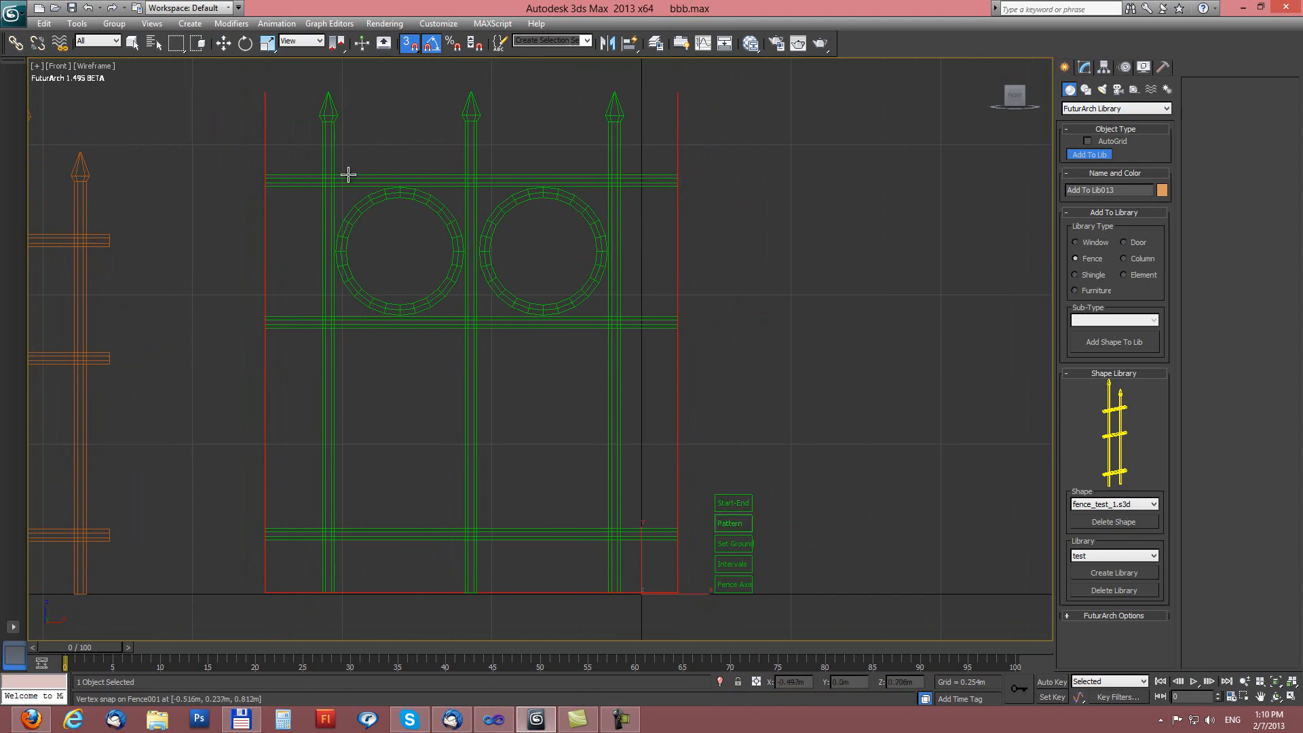
click(401, 197)
click(541, 196)
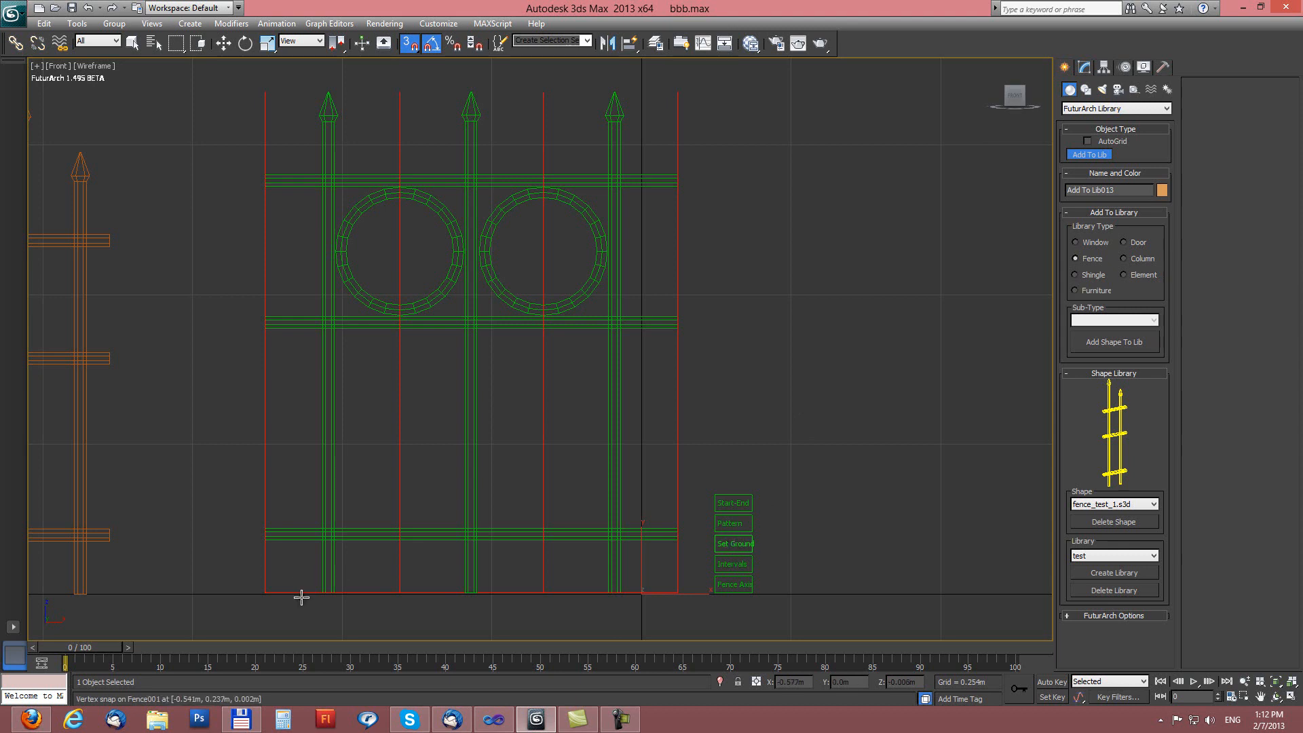
- Define two Y intervals: the middle rail's lower edge to the three posts' tips, and the bottom rail's upper edge to their base
click(726, 565)
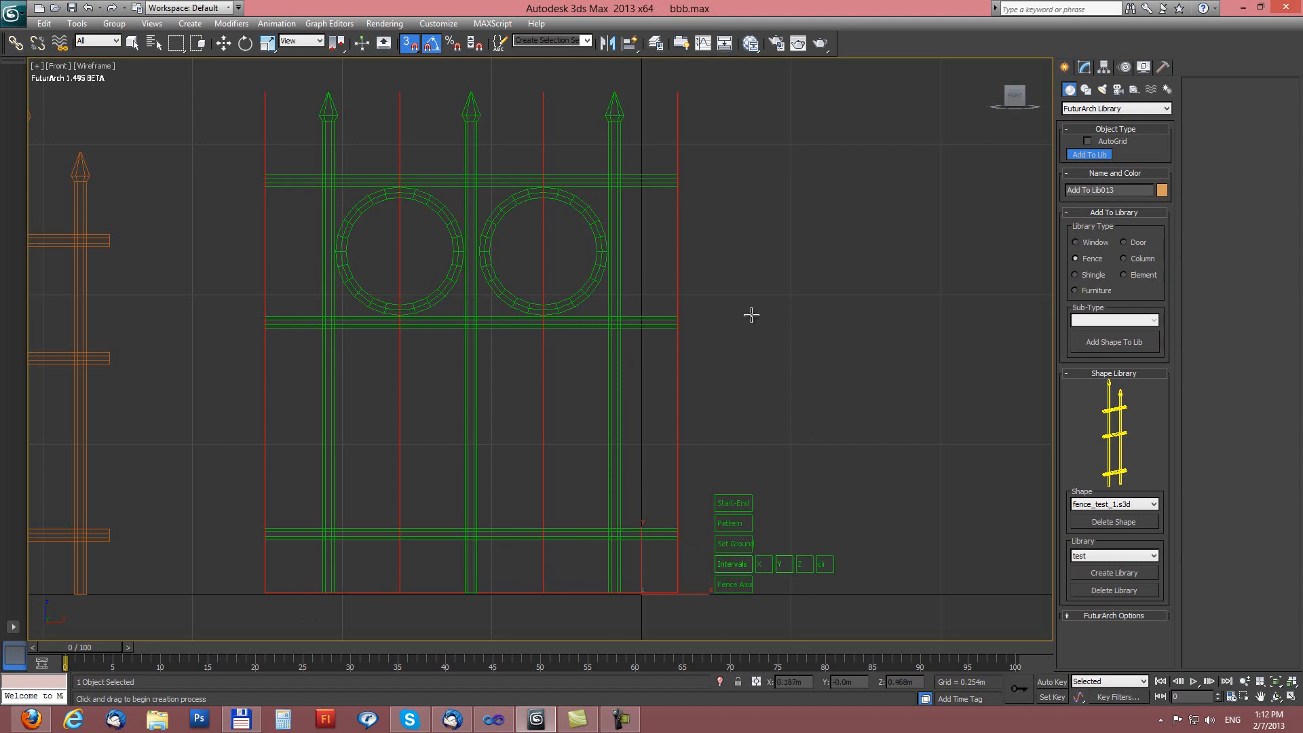
click(681, 329)
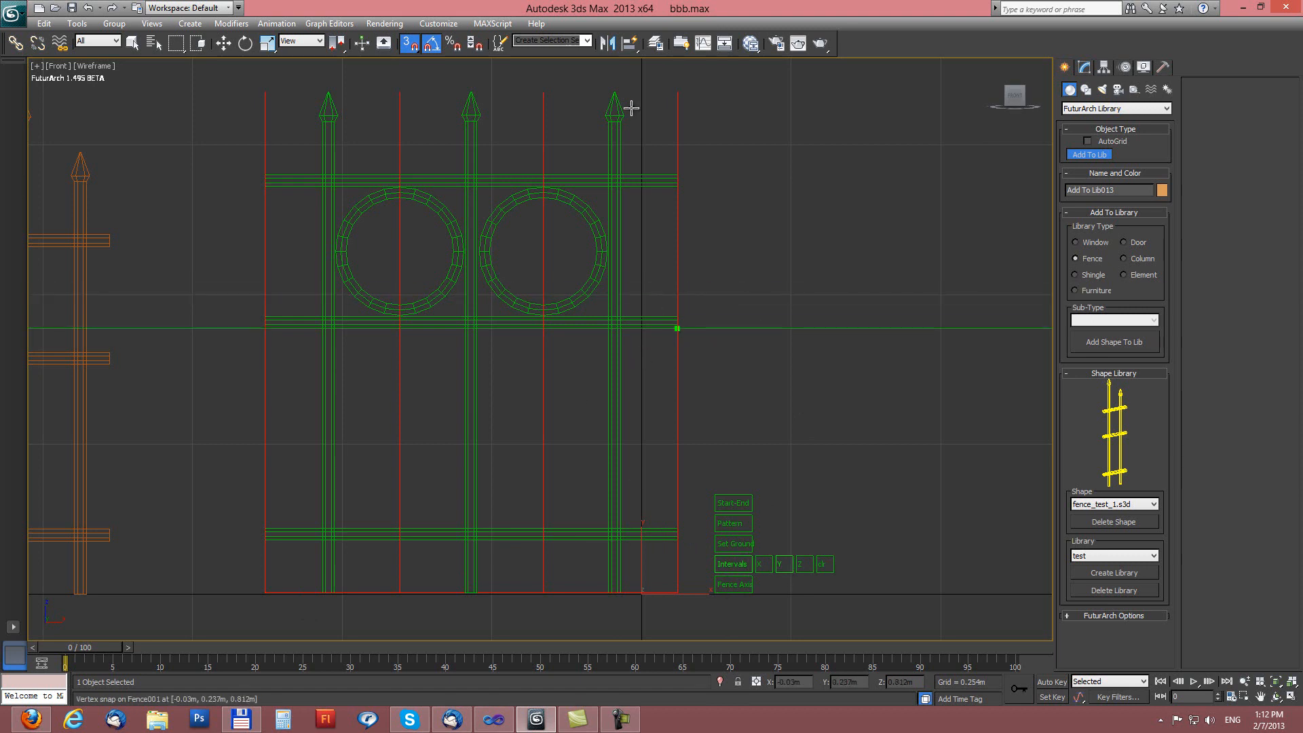
click(617, 85)
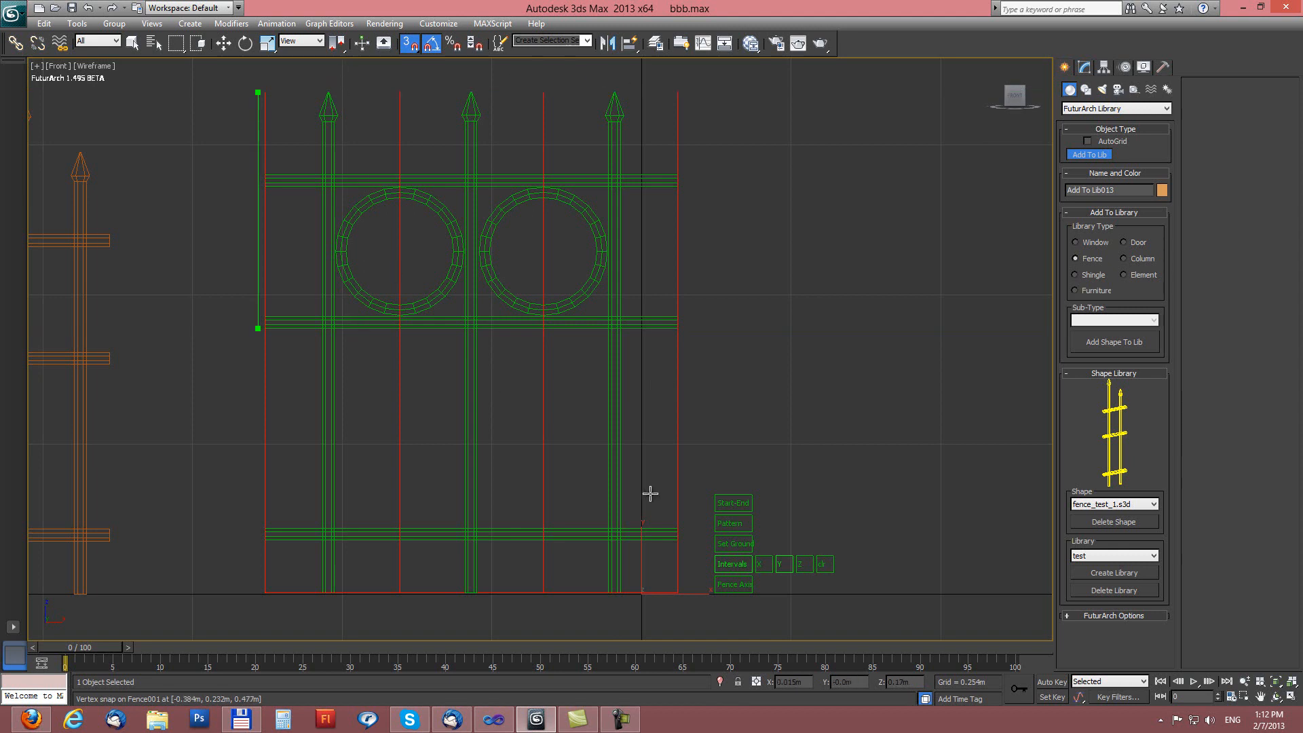
click(677, 527)
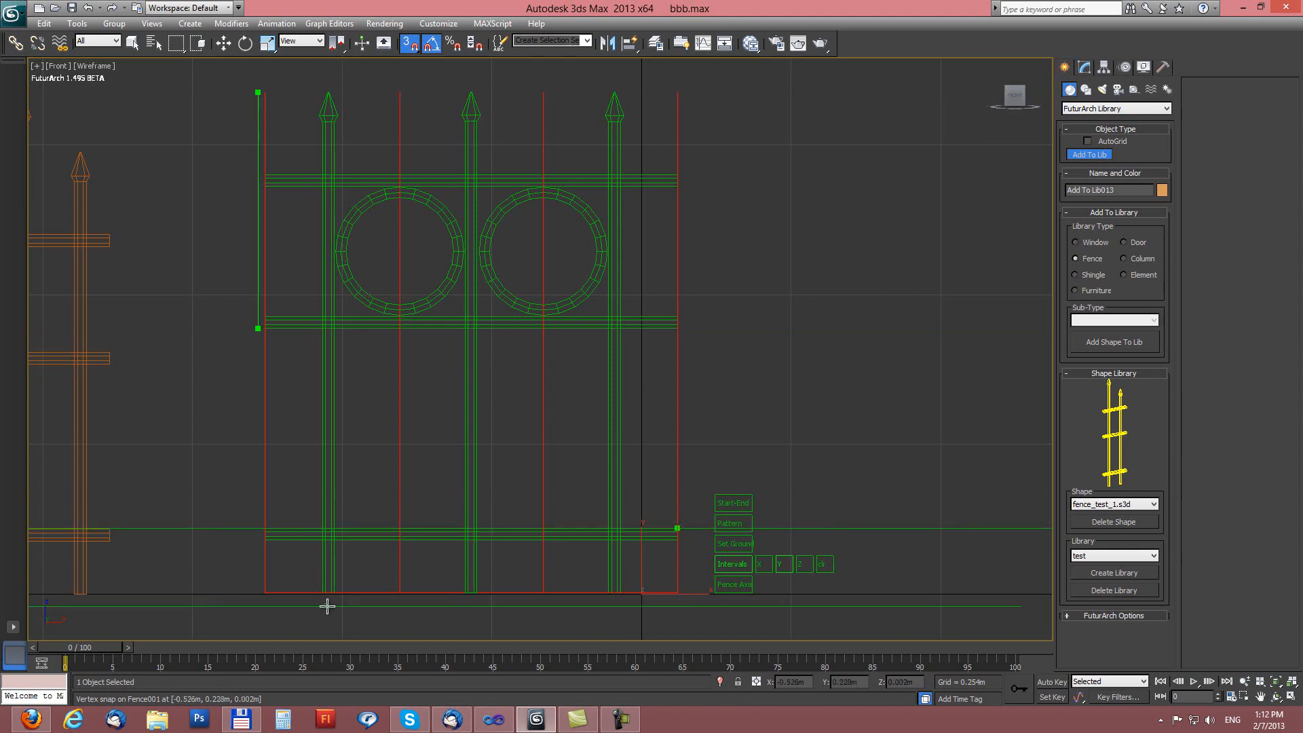
click(337, 593)
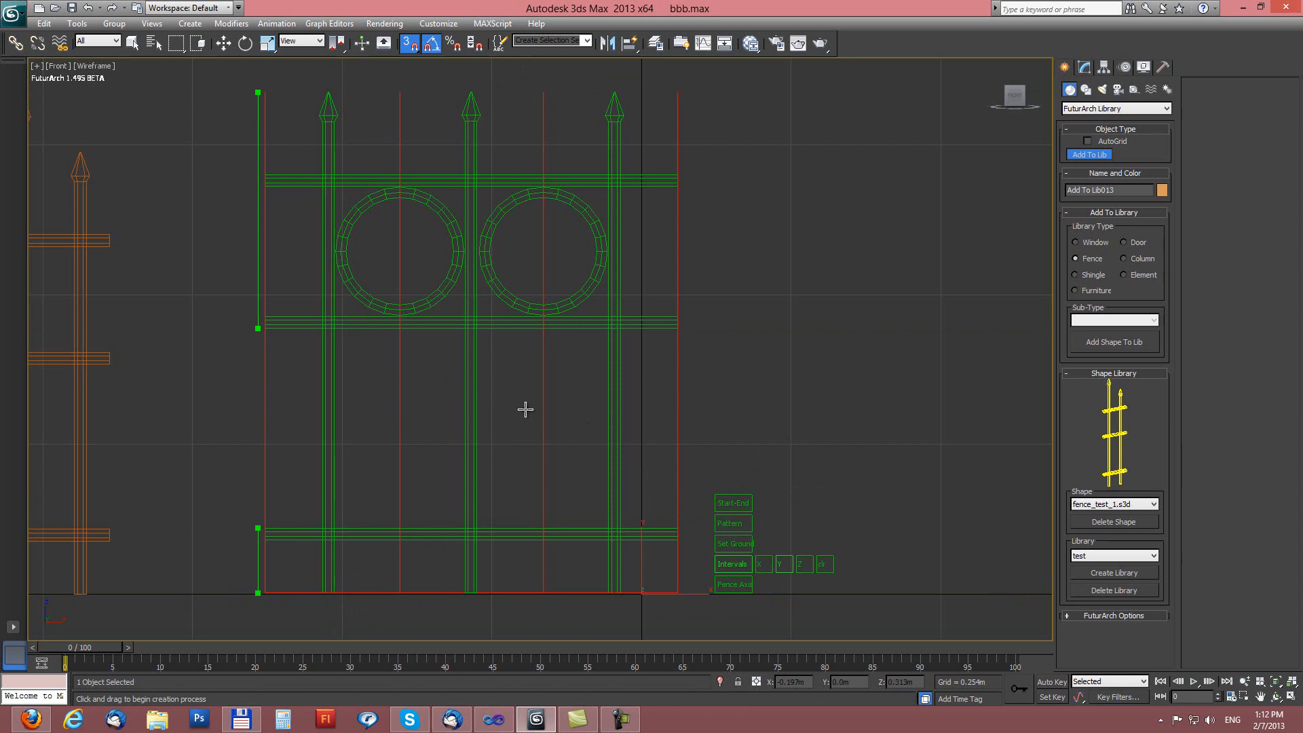
- Add the three-post fence to the test shape library under a fence_test name
click(1093, 342)
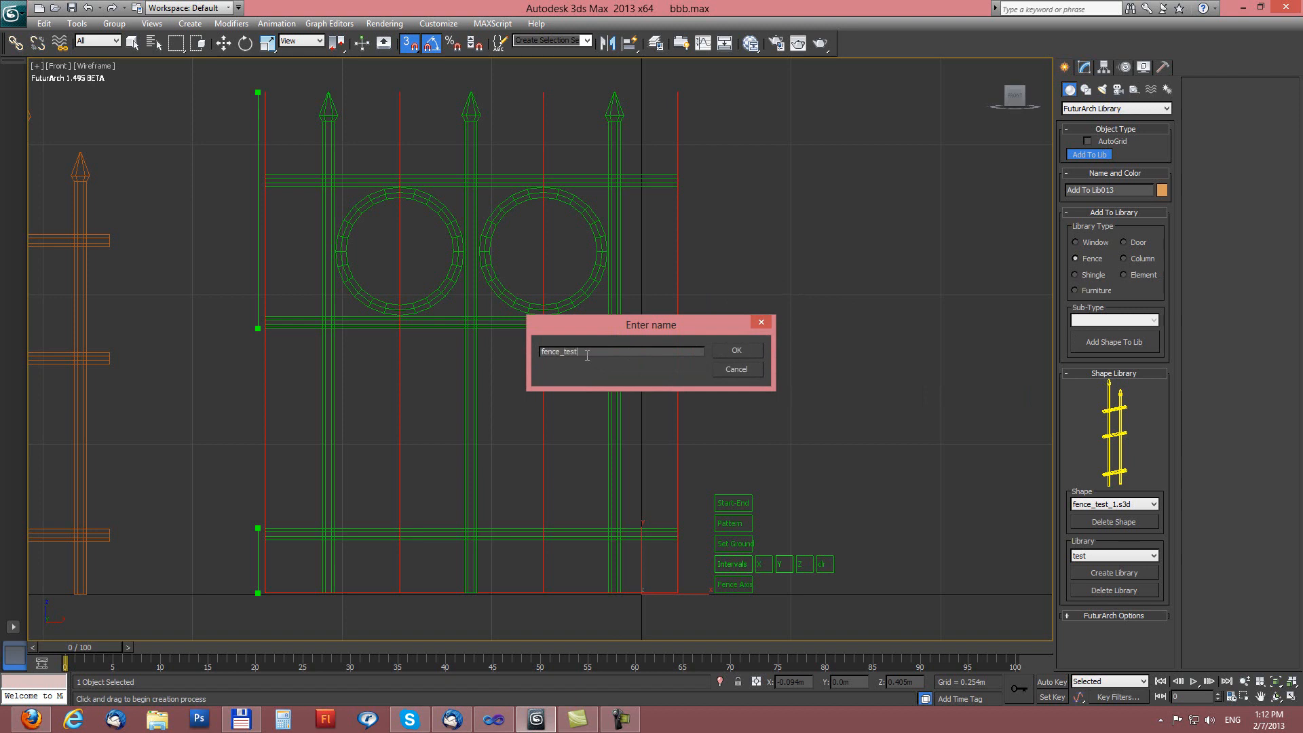
click(736, 352)
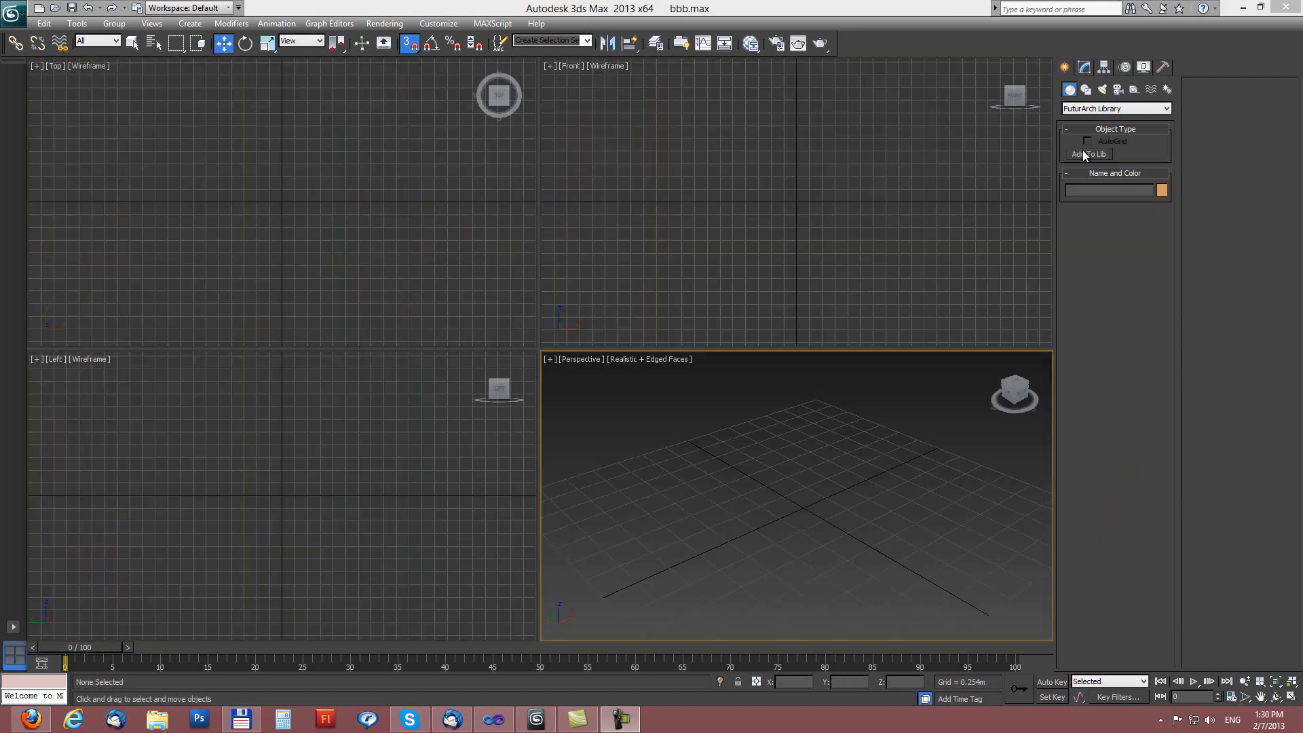
- Start a new Fence from the FuturArch ArchViz objects and remove the entries from its shape list
click(1084, 109)
click(1085, 256)
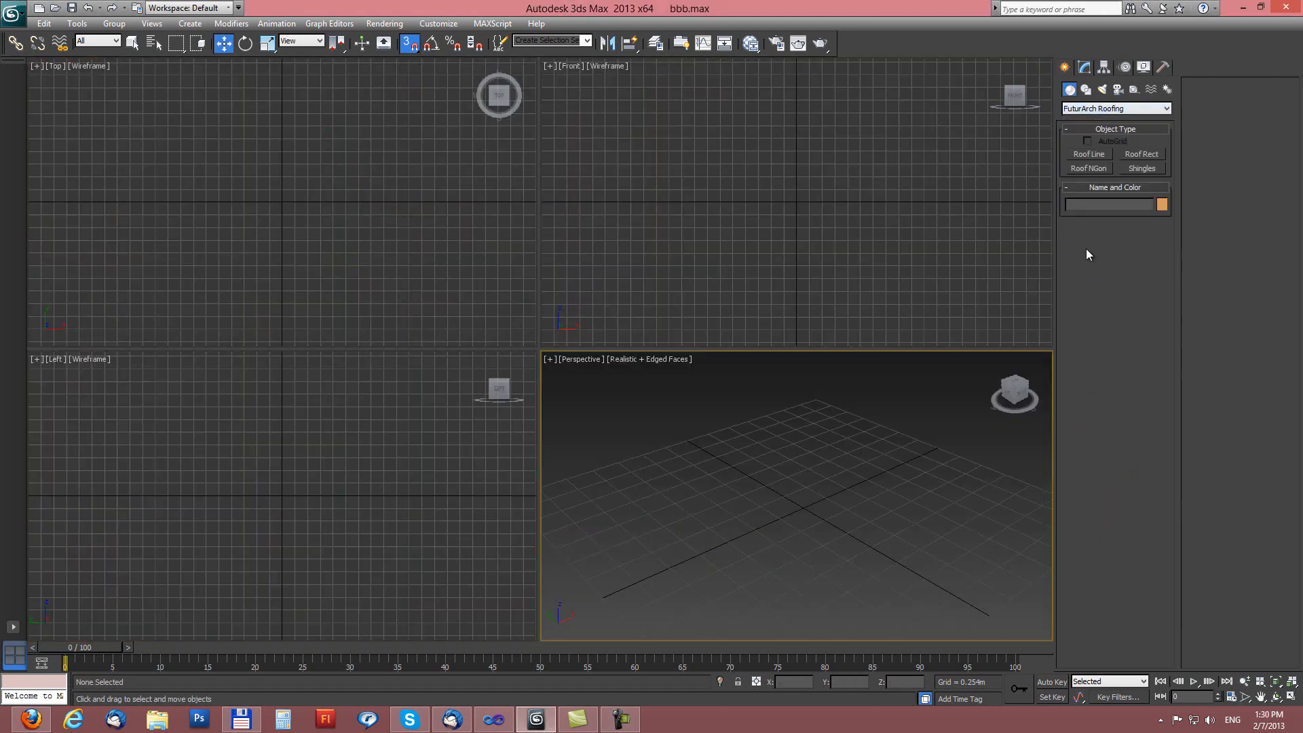
click(1114, 109)
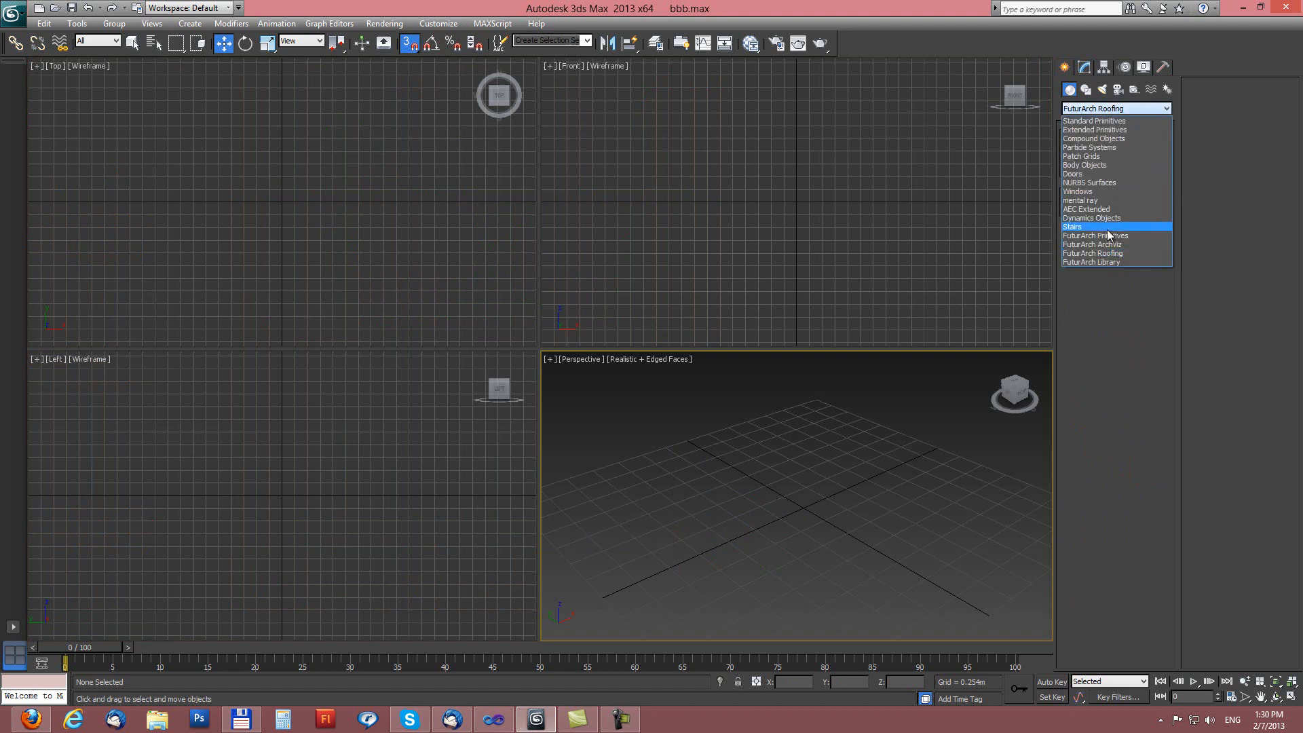
click(1100, 245)
click(1085, 182)
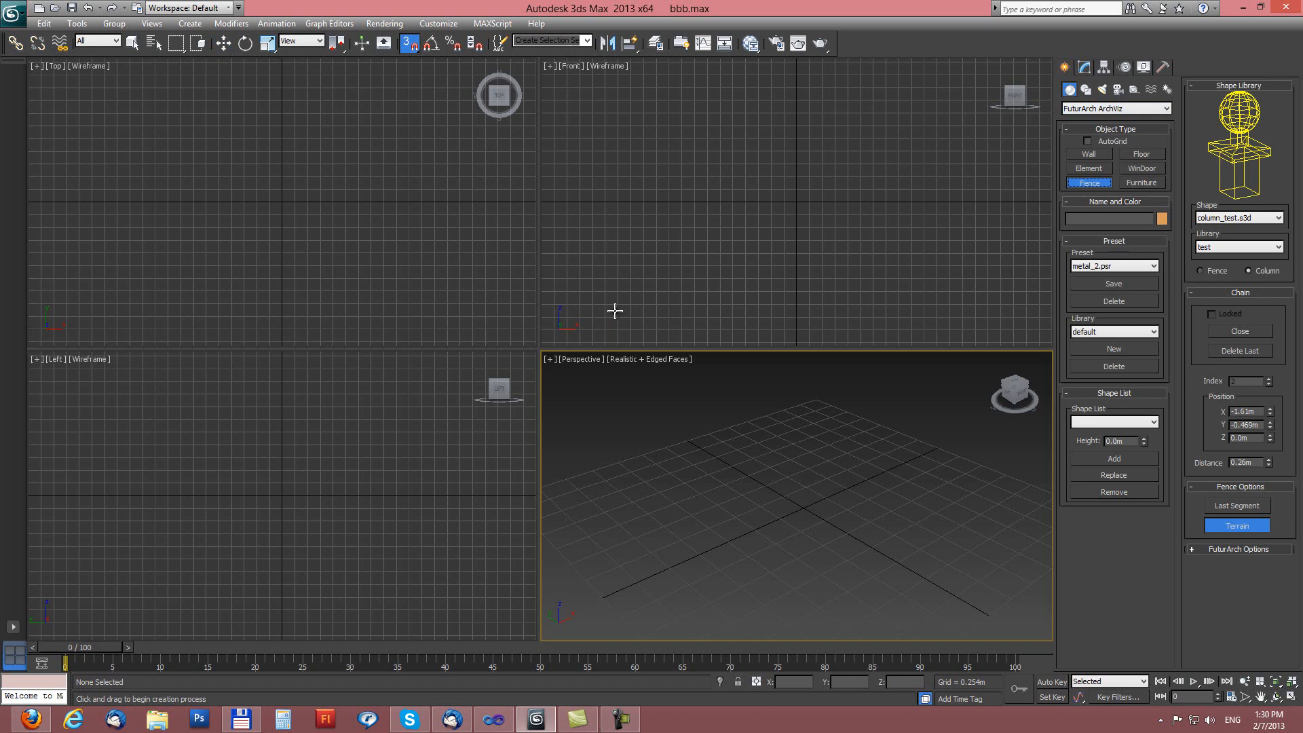
click(1123, 499)
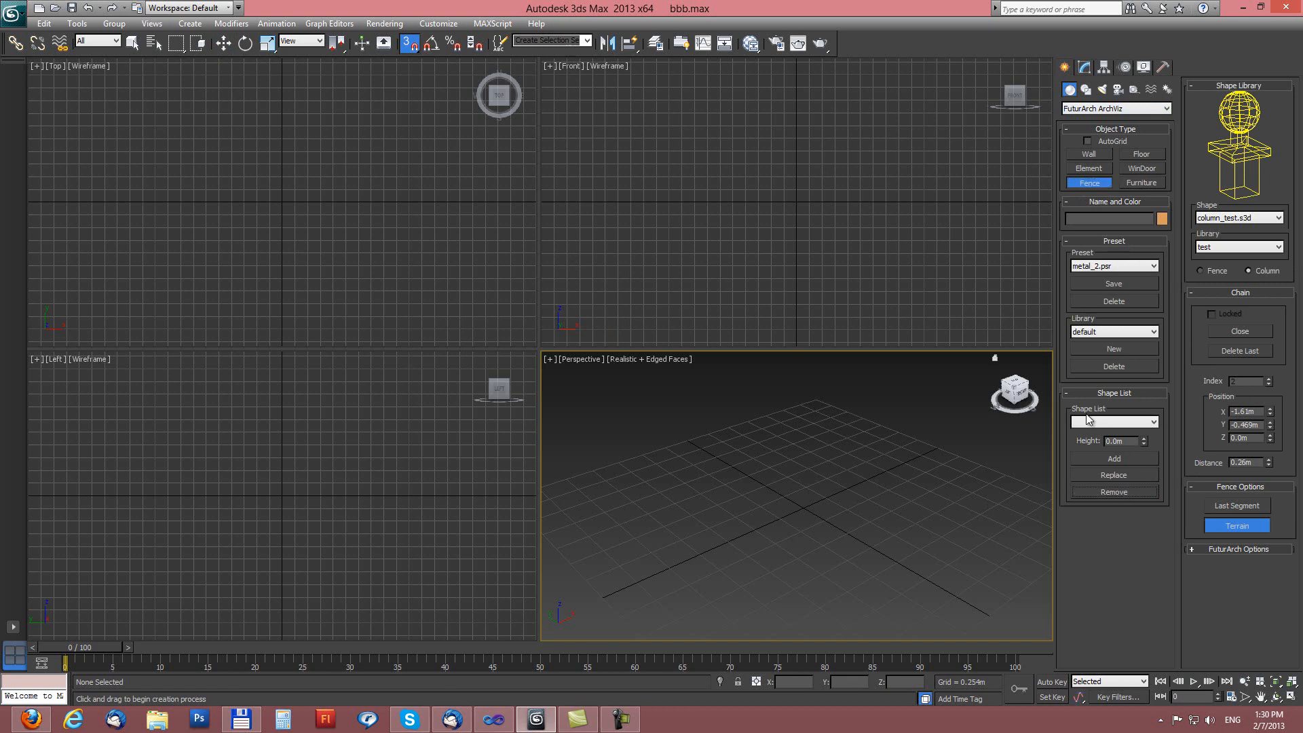
- Add the column_test.s3d column from the test library to the fence's shape list
click(1235, 247)
click(1224, 277)
click(1118, 460)
- Add the fence_test_1.s3d and fence_test_2.s3d fence shapes from the test library to the shape list
click(1198, 270)
click(1216, 246)
click(1208, 278)
click(1209, 218)
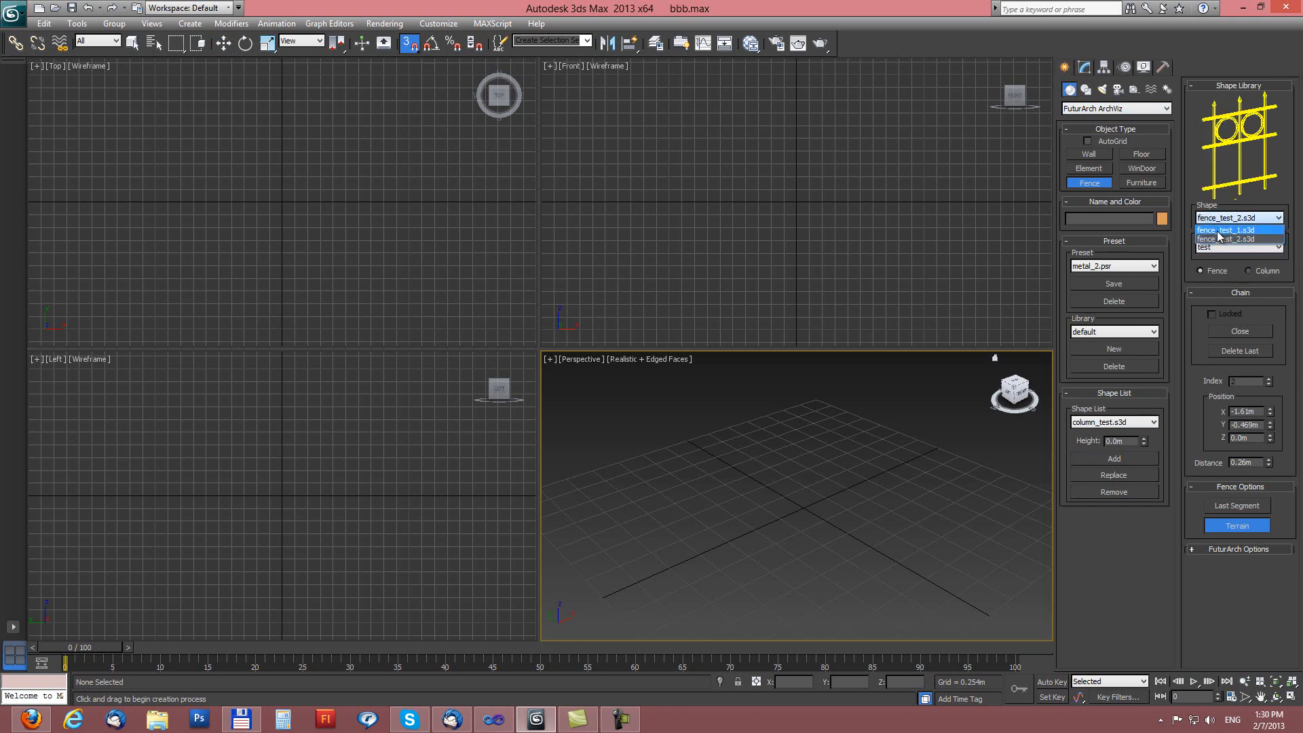
click(1218, 234)
click(1106, 460)
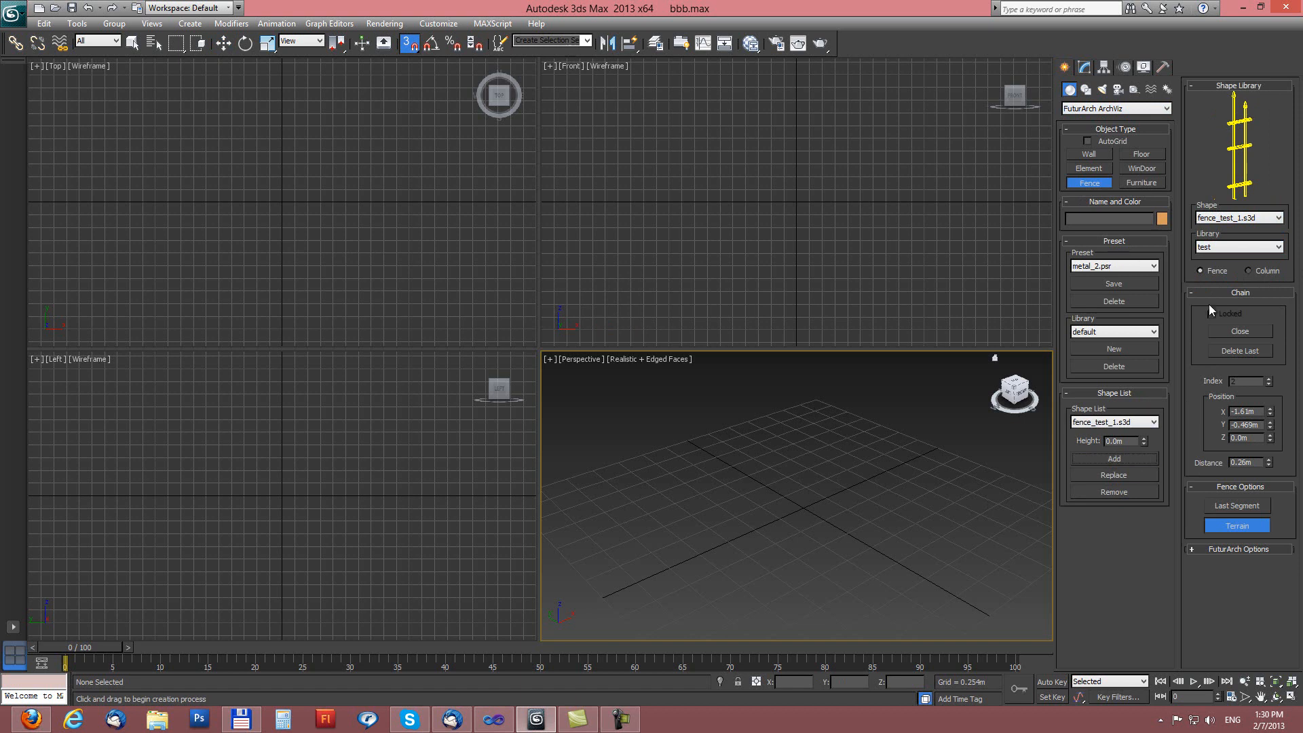
click(1235, 218)
click(1229, 238)
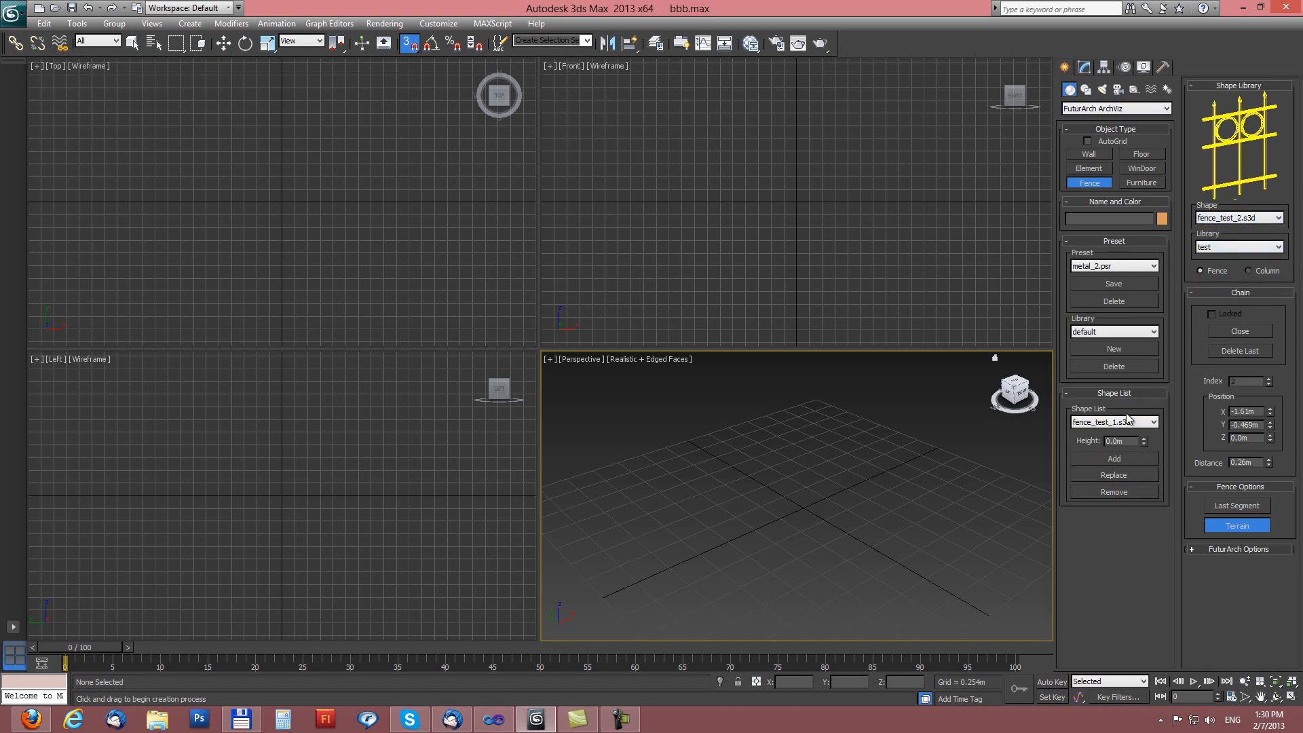
- Draw a straight fence in the Top viewport: a fence_test_2 segment about 2.43 m long and a fence_test_1 segment about 2.68 m long
middle_drag(173, 179, 179, 190)
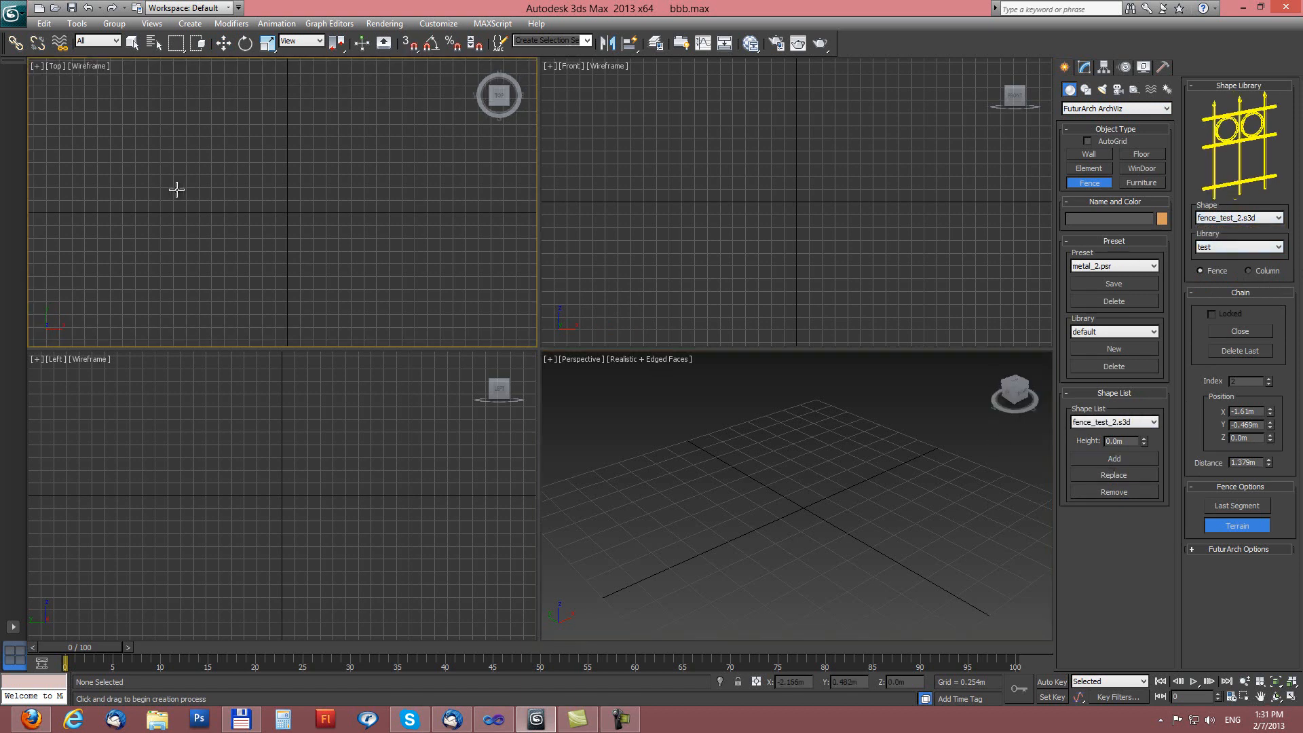
click(151, 209)
click(140, 185)
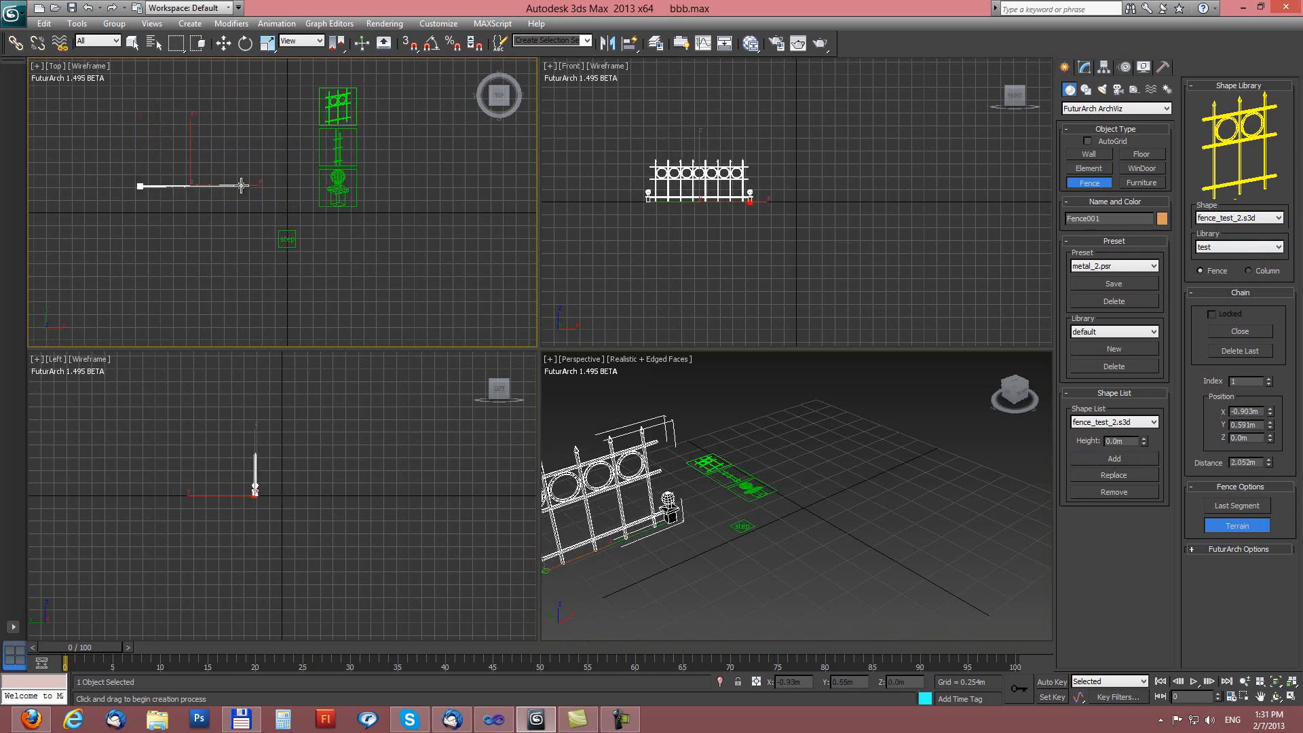
click(261, 184)
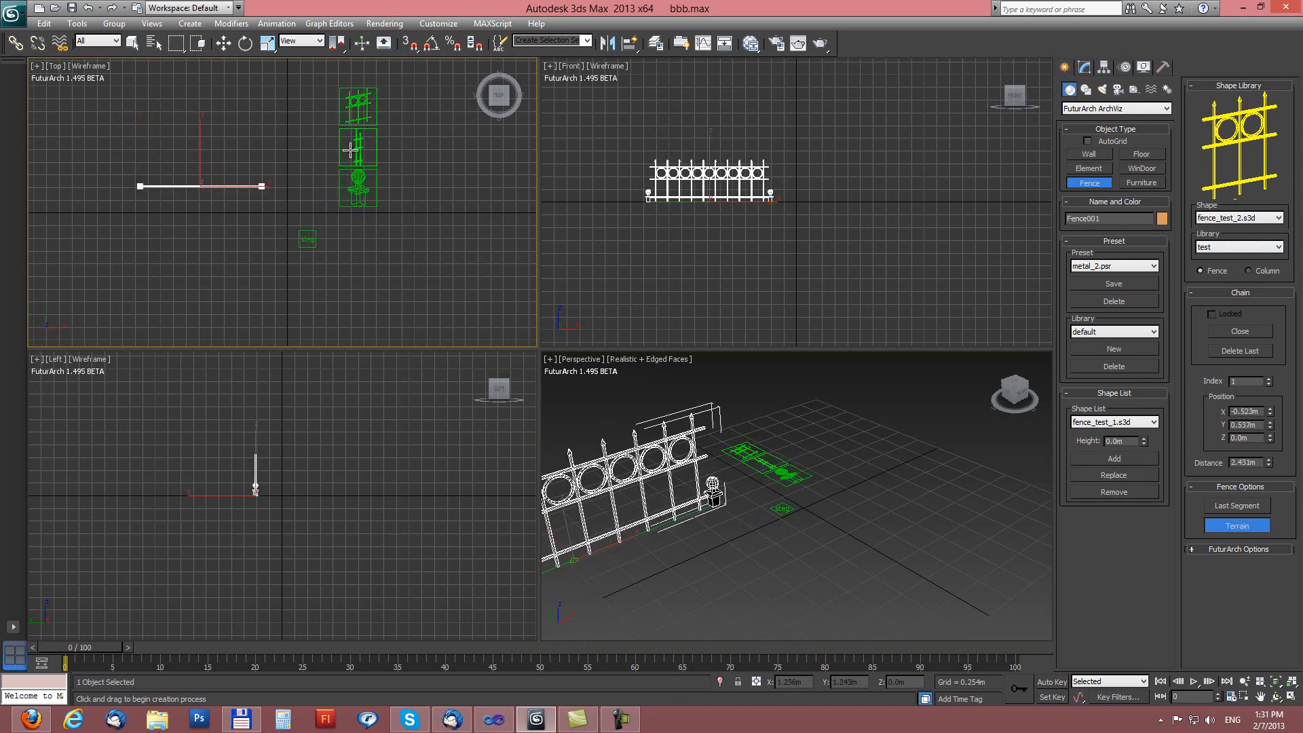
click(396, 185)
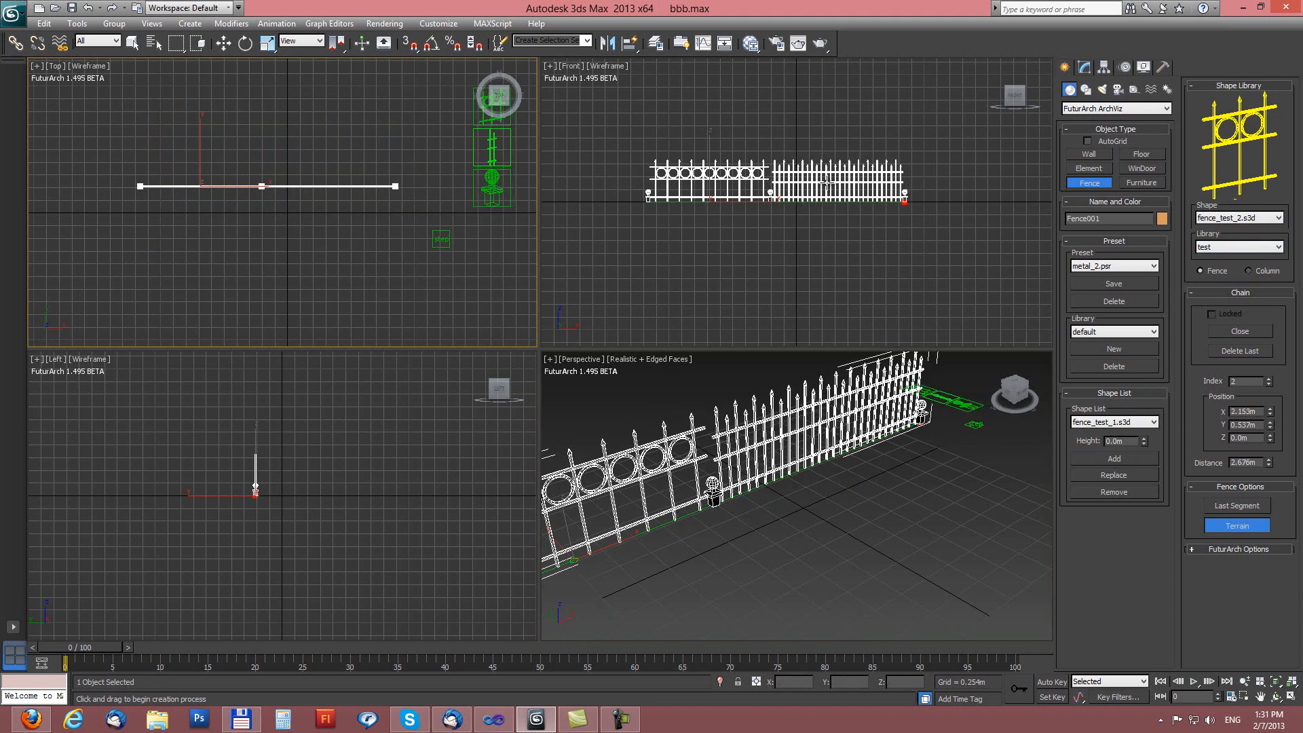
- Examine both fence segments from the front and in the Perspective view with edged faces turned off
scroll(776, 229, up, 1)
scroll(776, 229, up, 1)
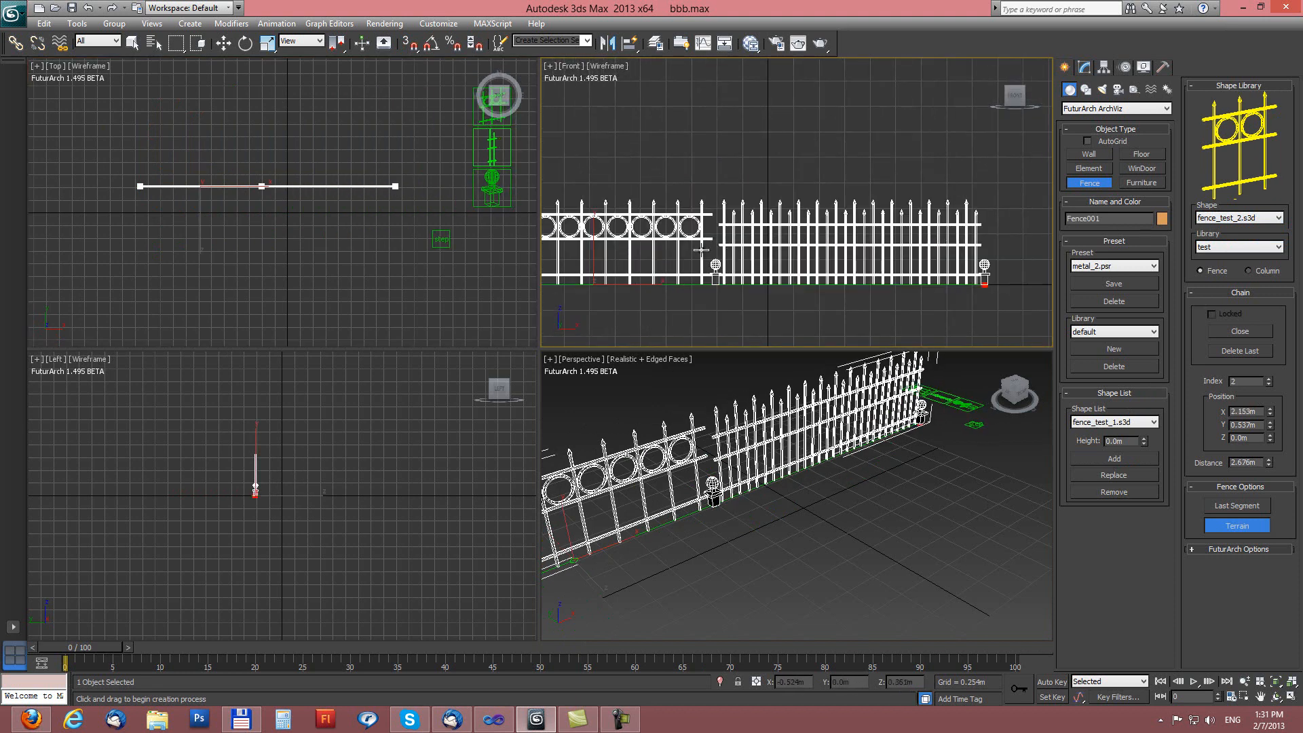
scroll(731, 251, up, 2)
middle_drag(737, 436, 754, 456)
key(F4)
middle_drag(759, 190, 759, 197)
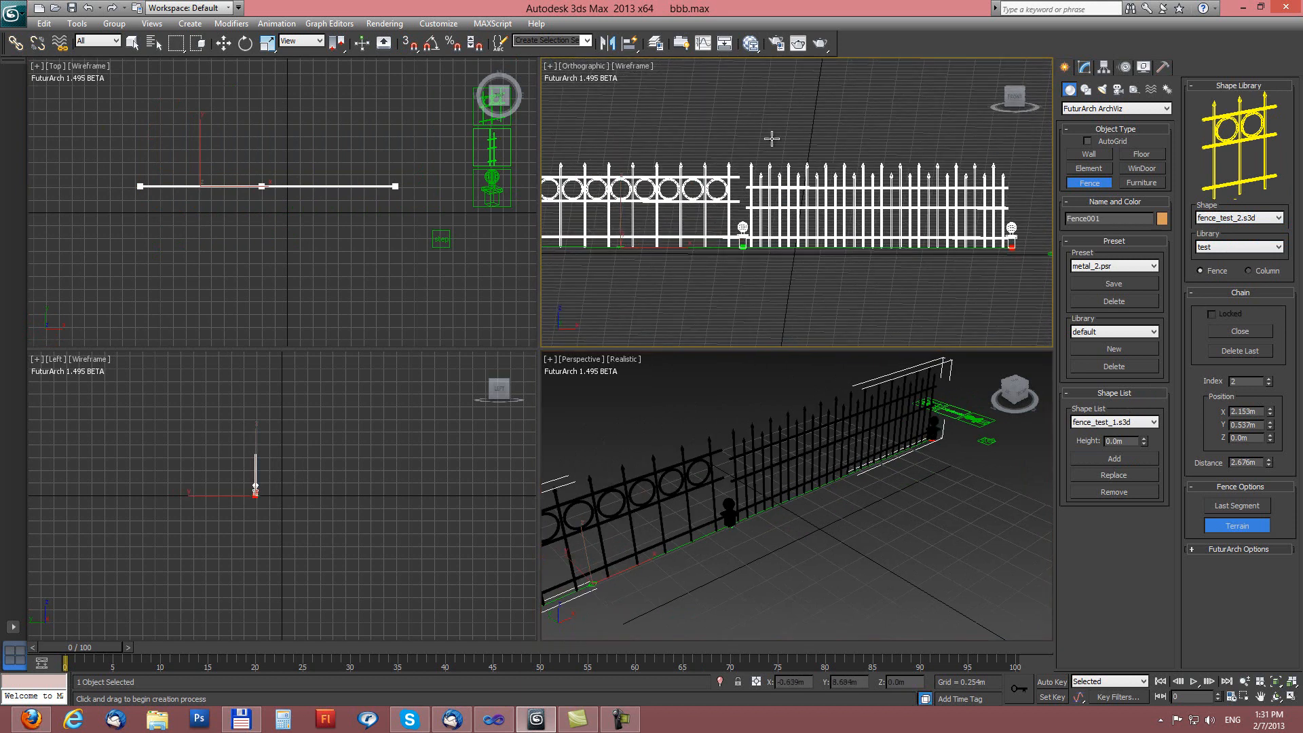
drag(1013, 95, 1014, 98)
click(1013, 96)
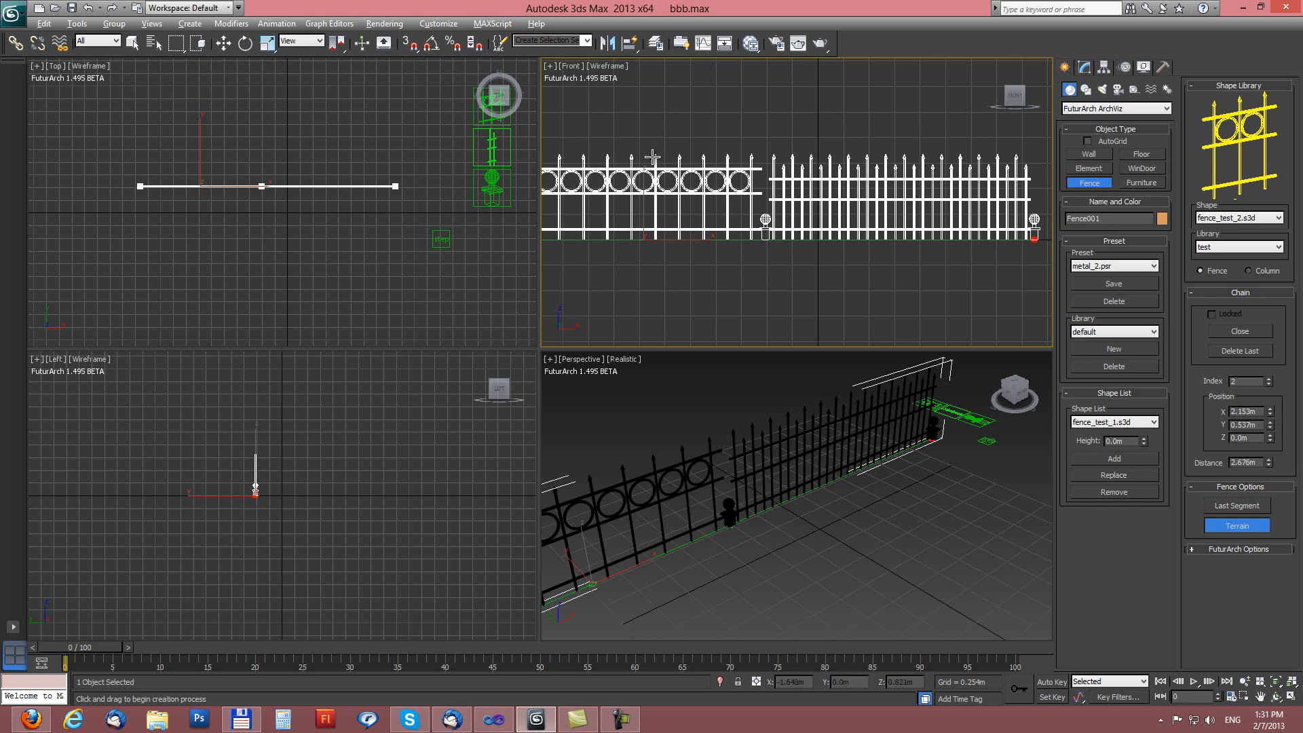
- Raise the column_test columns to a height of about 1.015 m in the enlarged Front view
key(alt+w)
middle_drag(490, 308, 483, 313)
scroll(484, 312, down, 2)
scroll(485, 312, up, 2)
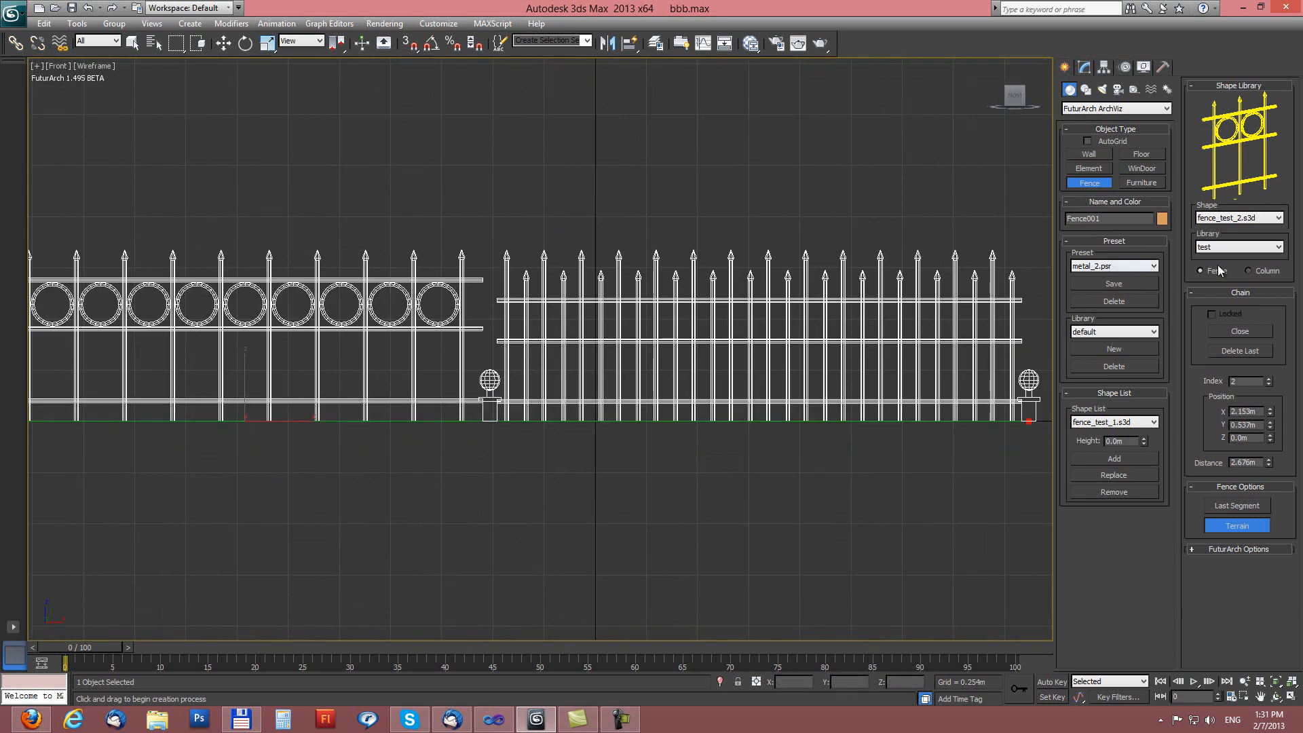
click(1128, 424)
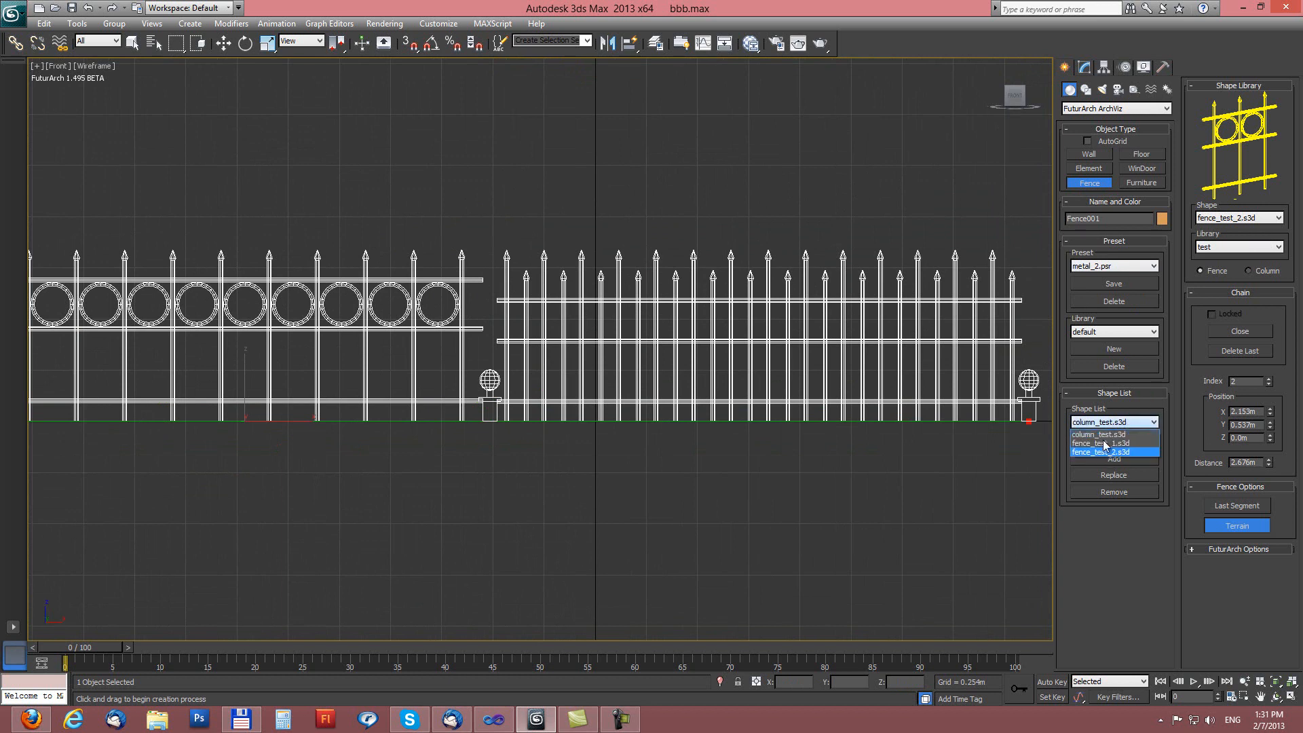
click(1103, 445)
drag(495, 358, 494, 216)
- Raise the fence_test_1 shape to about 1.012 m and the fence_test_2 shape to about 0.948 m
click(1116, 421)
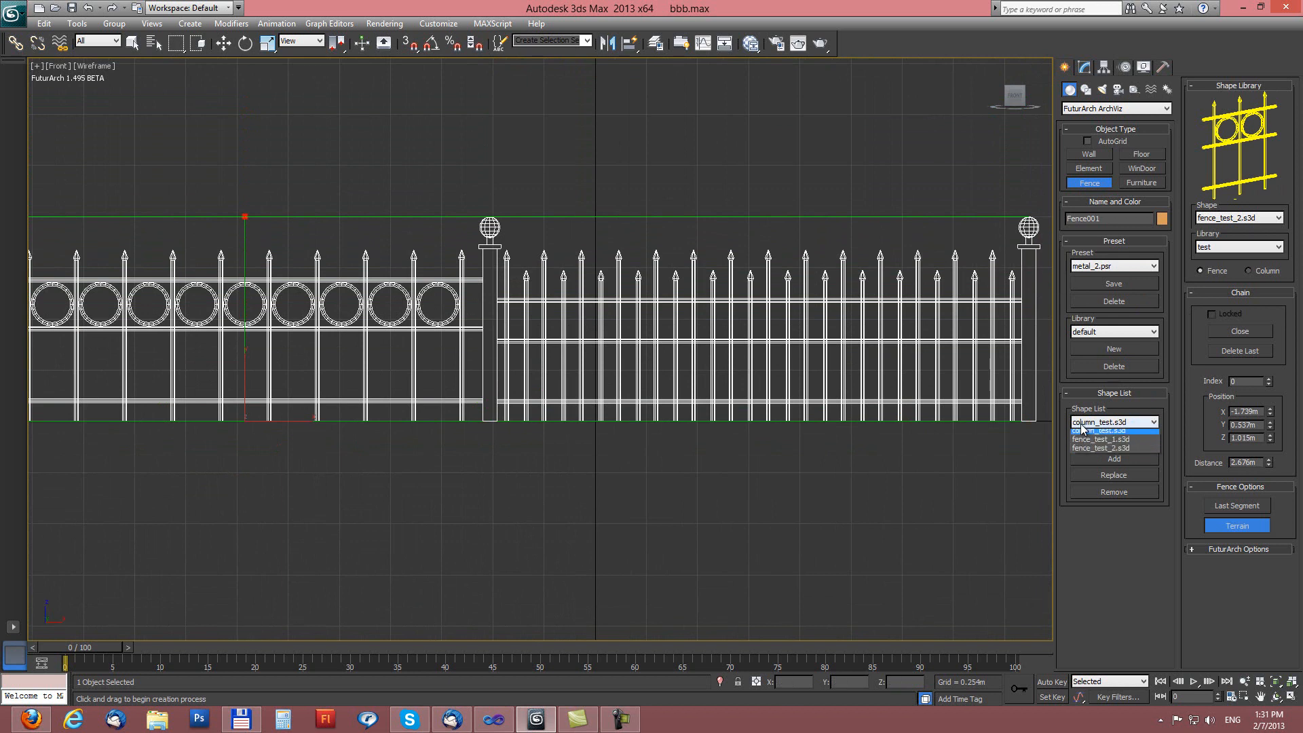
click(1099, 444)
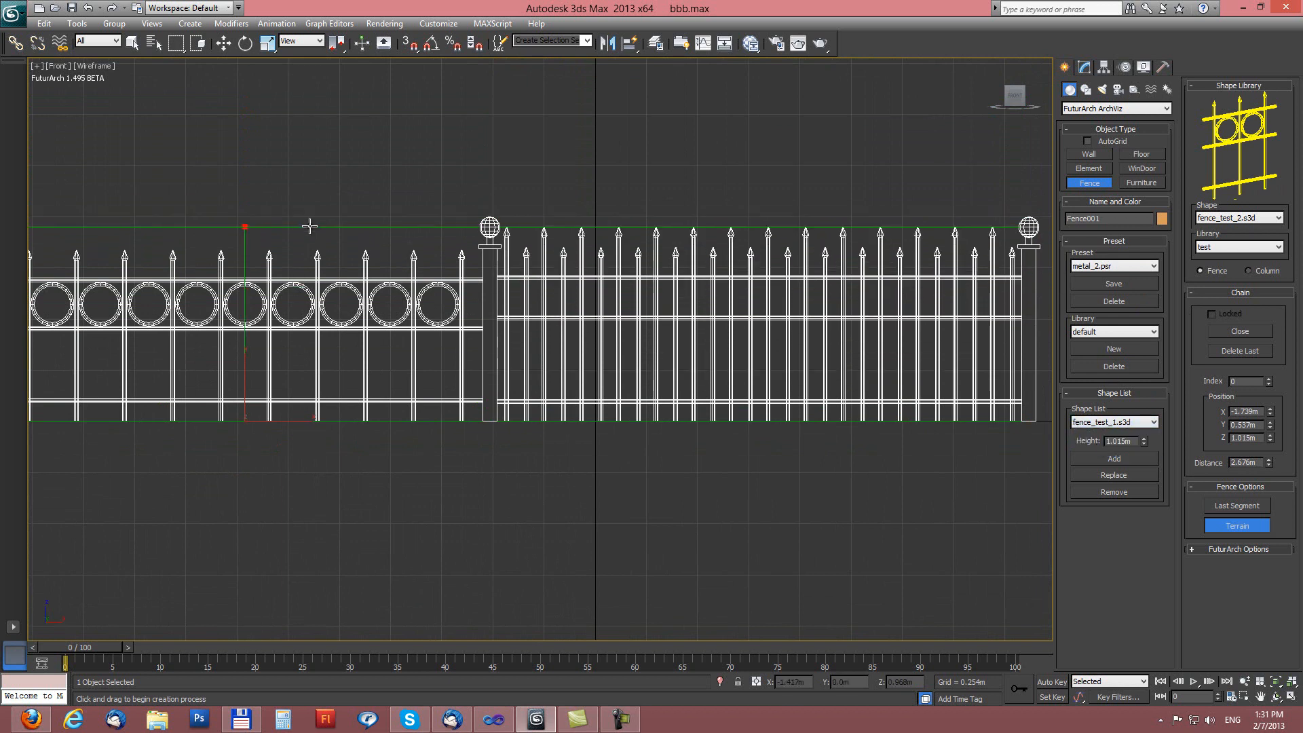
drag(370, 198, 732, 218)
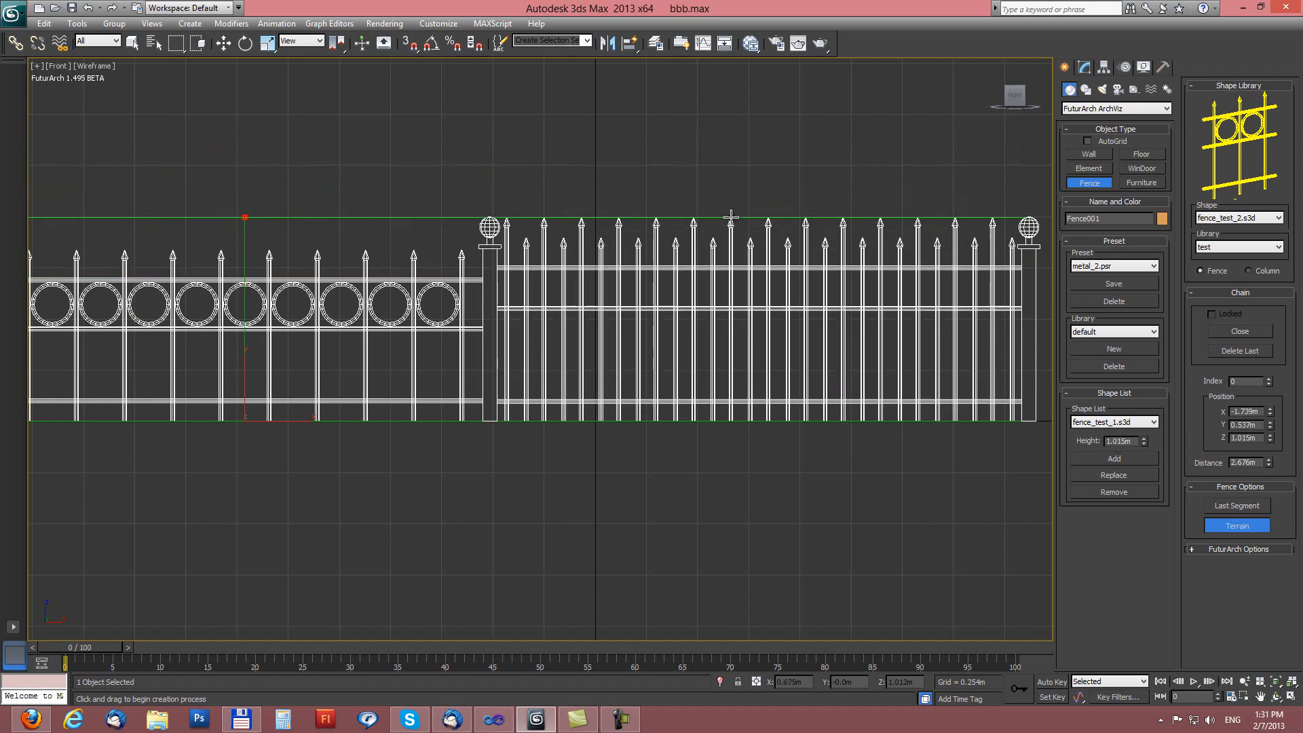
click(1137, 422)
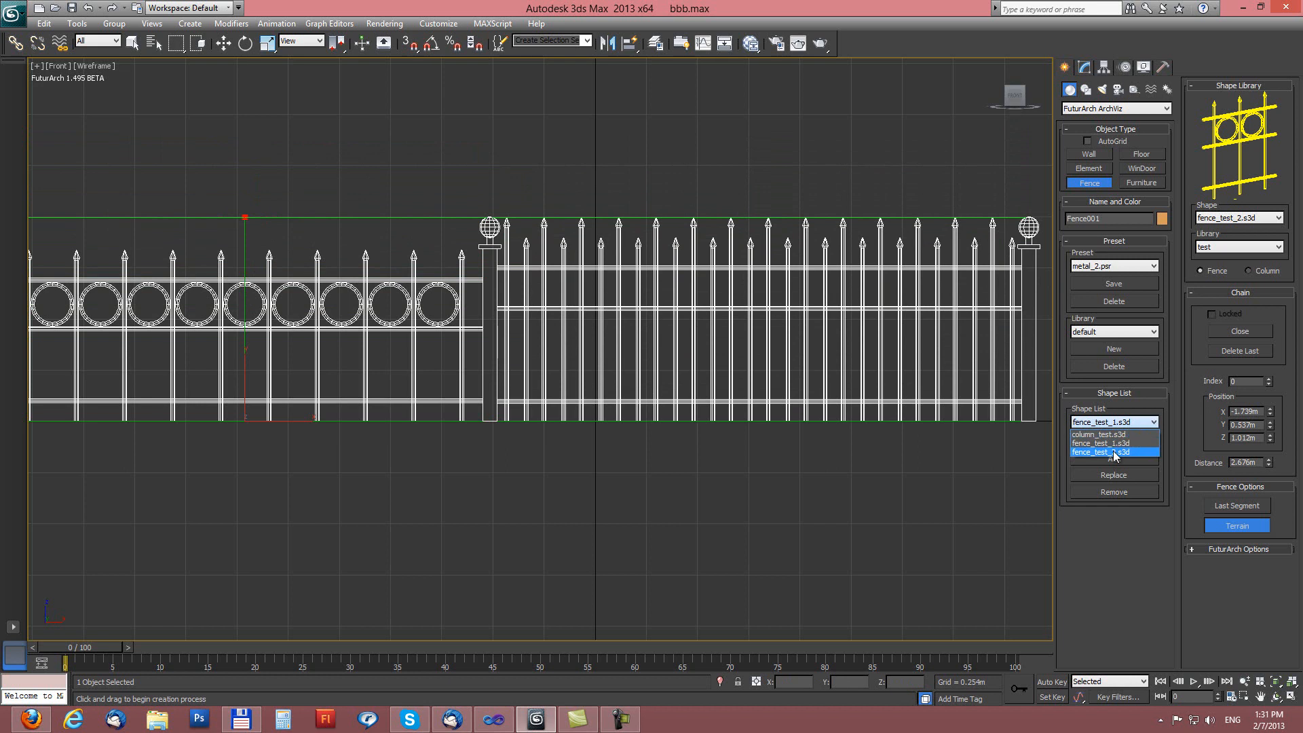
click(1113, 453)
drag(296, 272, 420, 233)
- Examine the whole fence in the enlarged Perspective view and end the fence creation
key(alt+w)
right_click(773, 499)
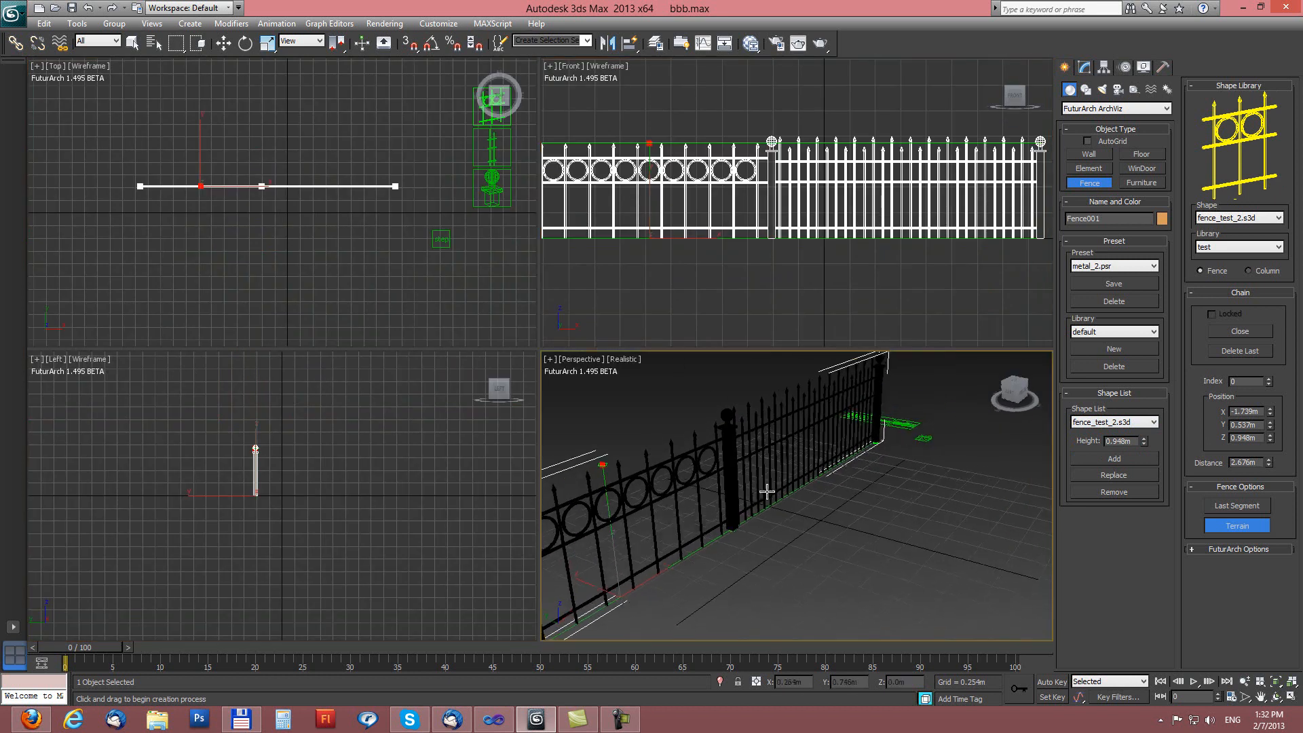
key(alt+w)
middle_drag(621, 410, 686, 395)
scroll(762, 430, down, 3)
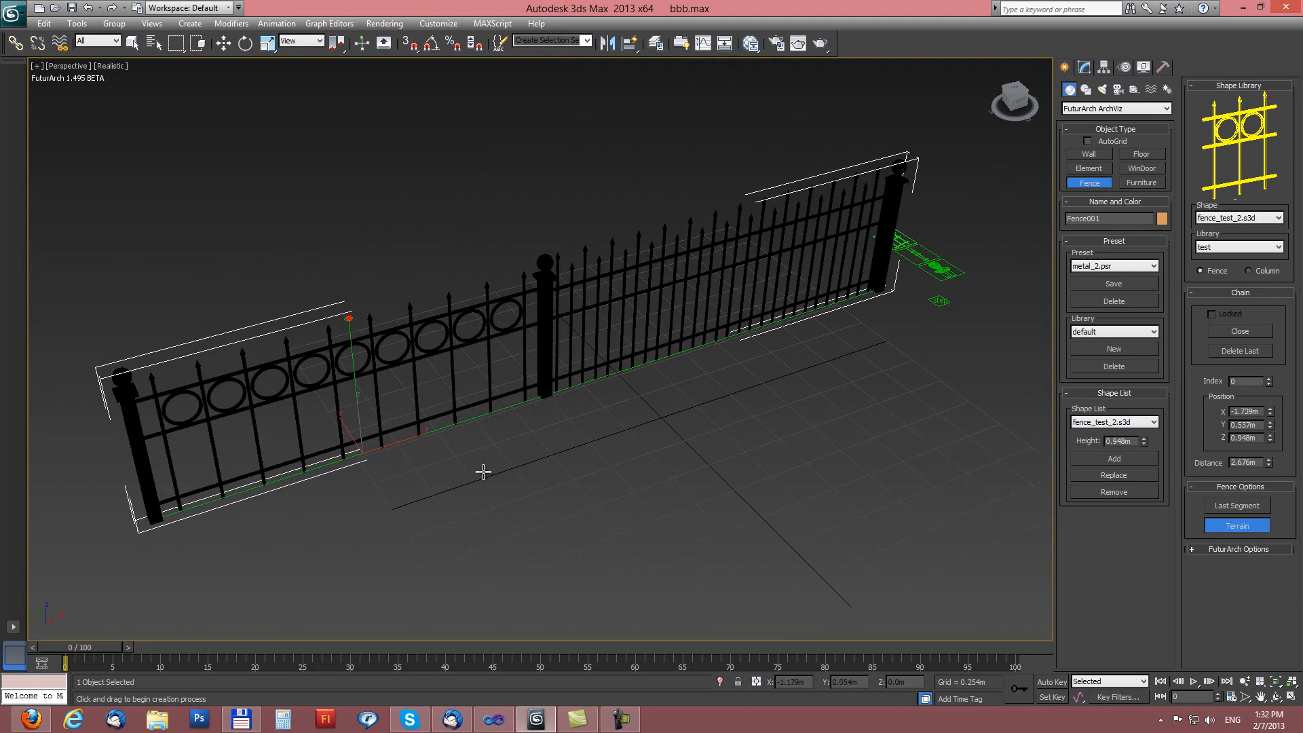
right_click(519, 460)
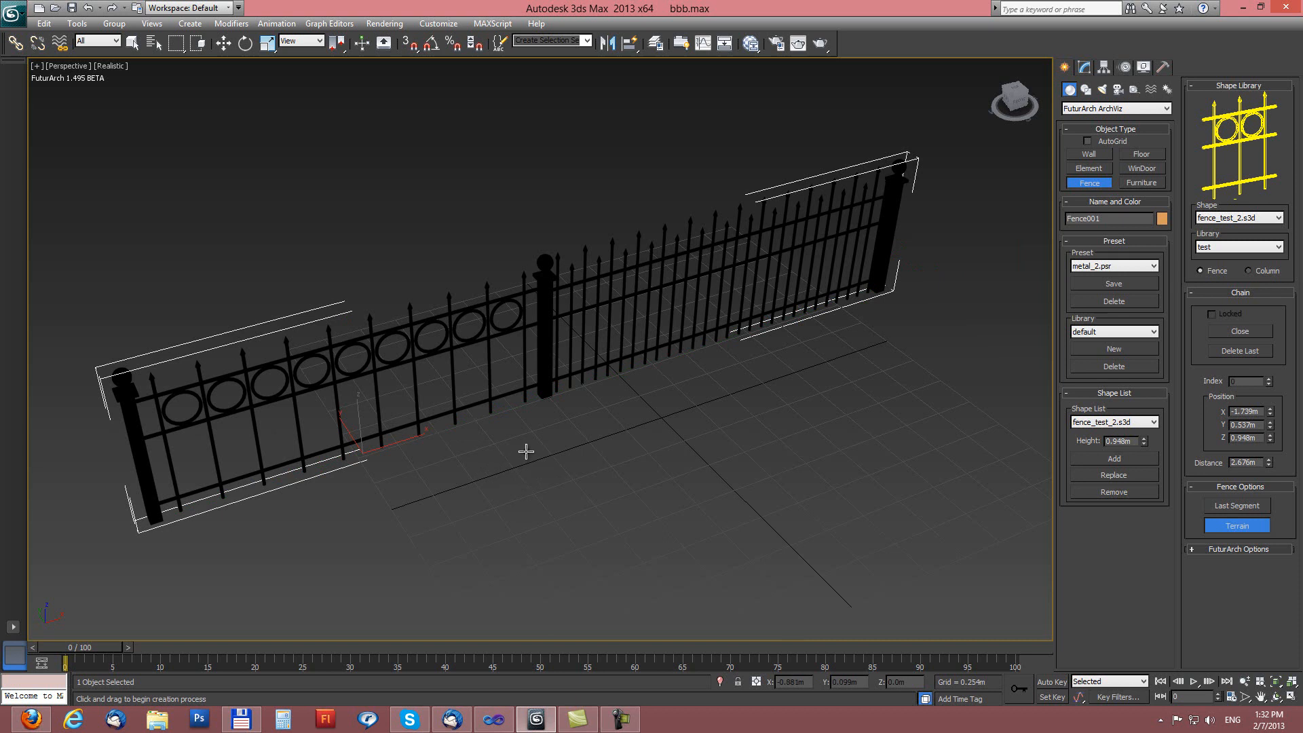
right_click(523, 451)
click(750, 465)
drag(395, 482, 83, 574)
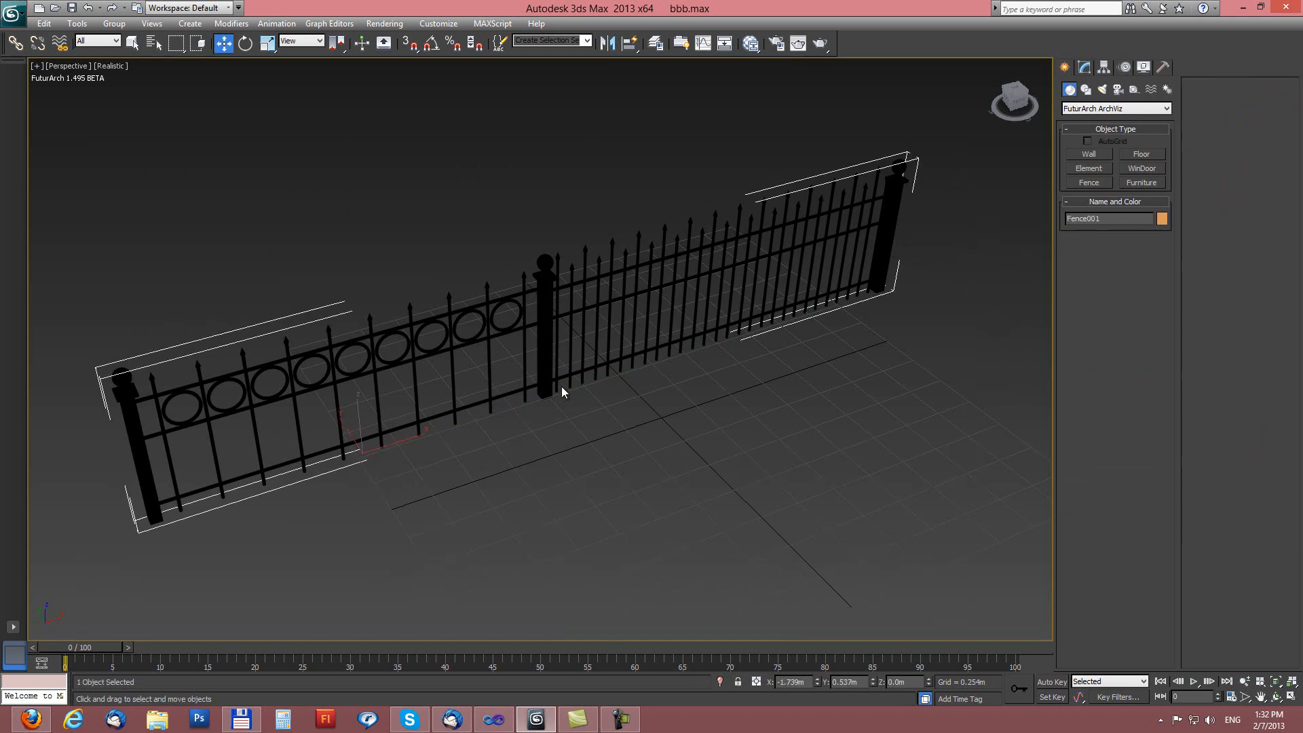
- Convert the finished fence to an Editable Mesh
right_click(543, 275)
mouse_move(577, 398)
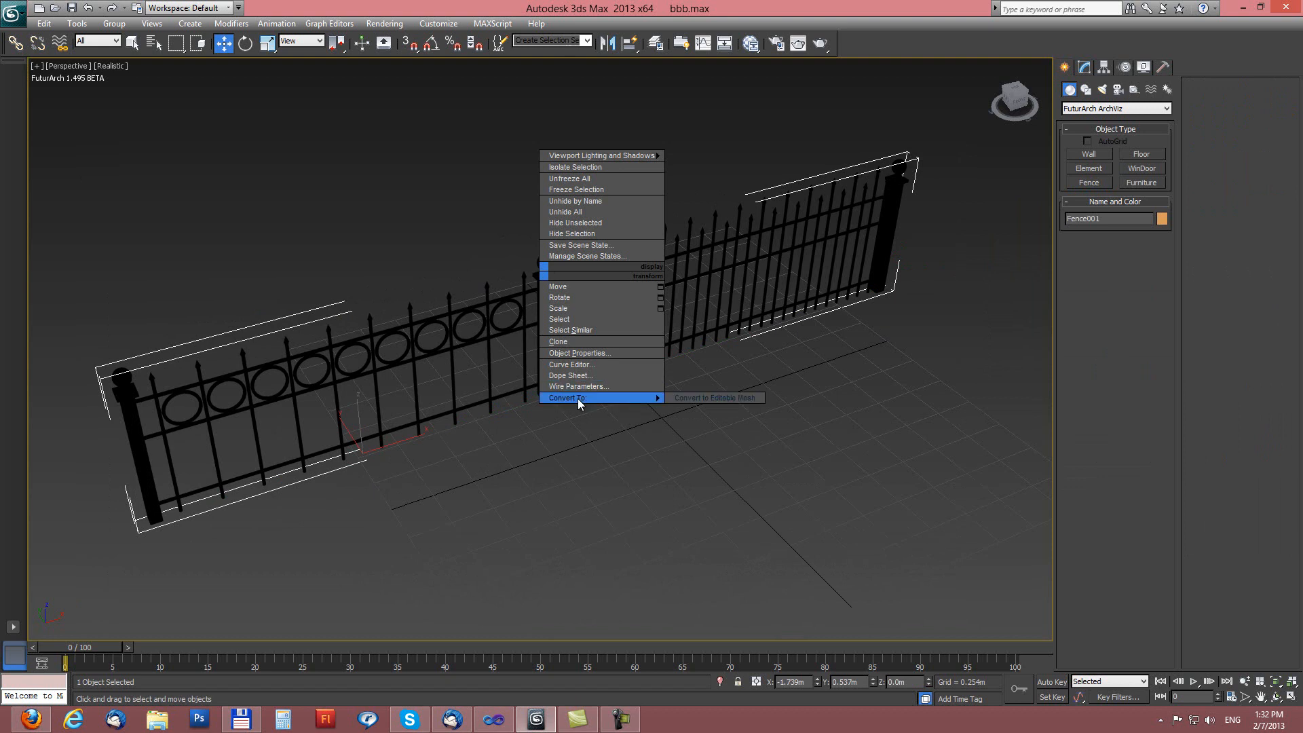
click(682, 399)
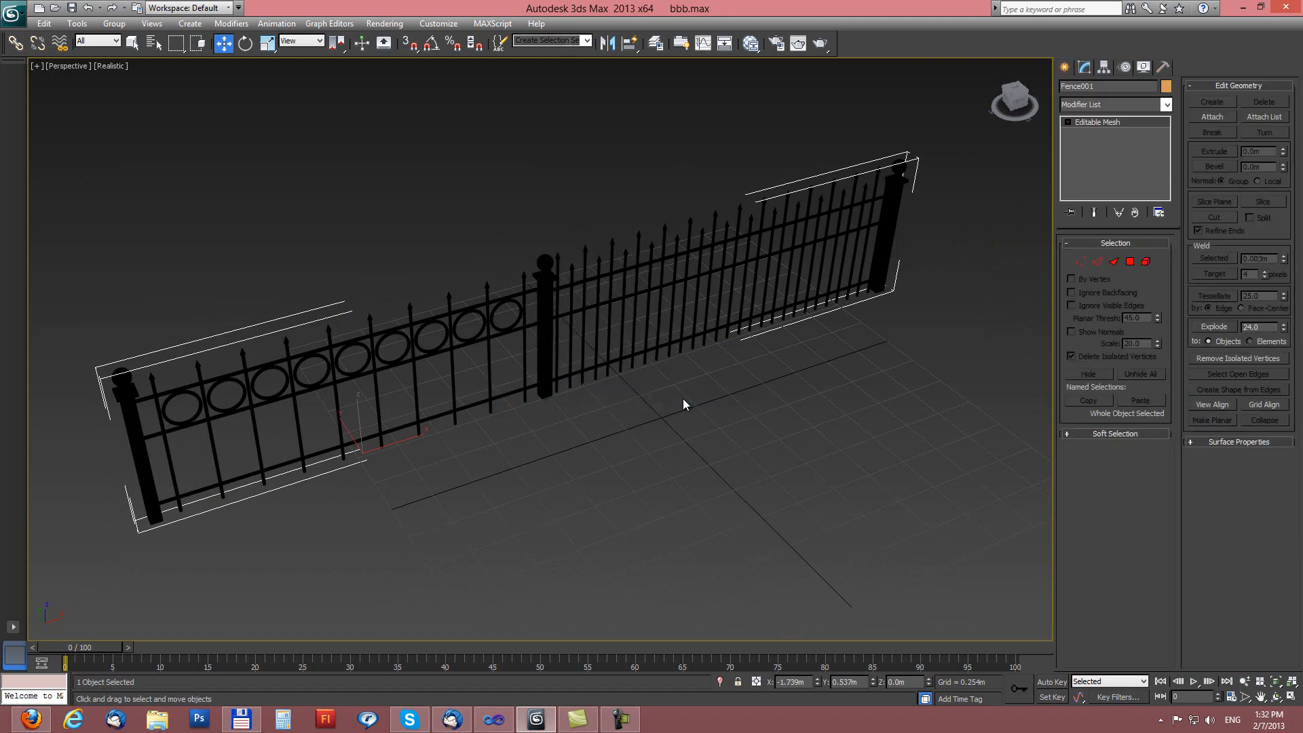
- Select the ring section's rails one at a time at mesh Element level, ending with the top rail
click(1145, 262)
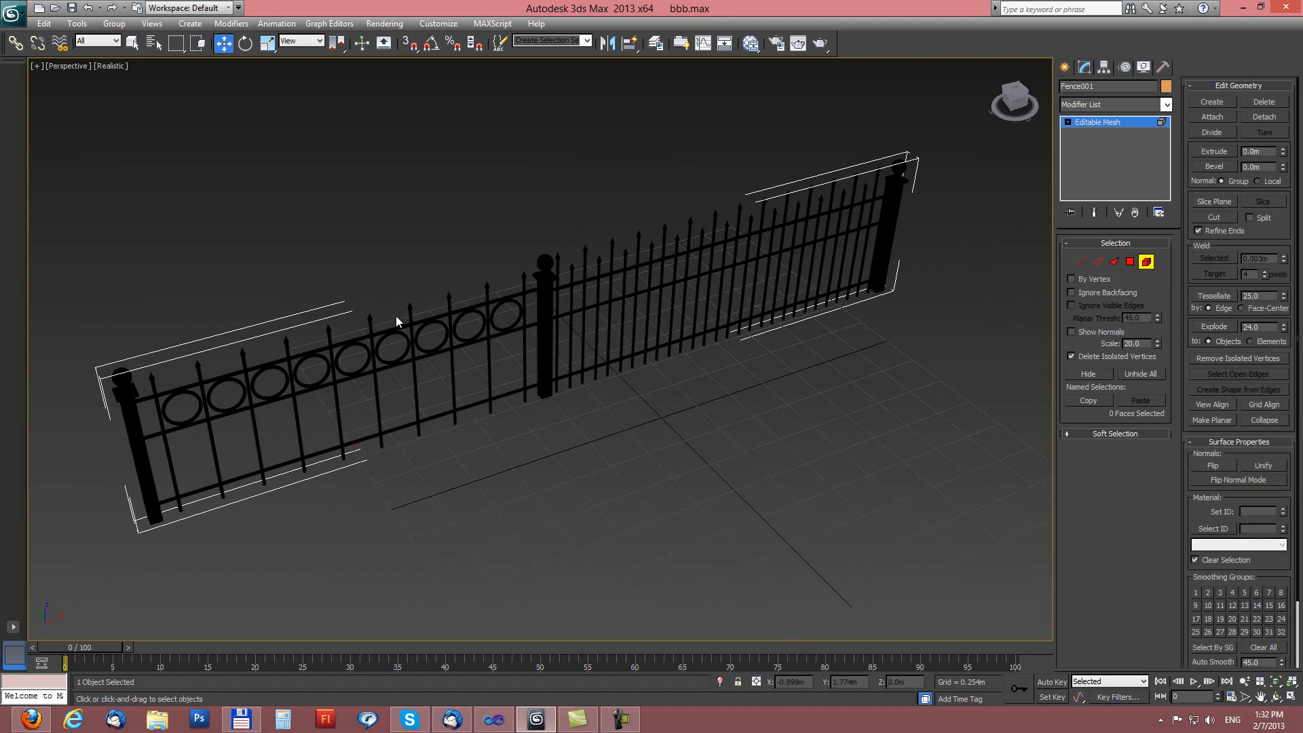
click(364, 441)
middle_drag(388, 447, 487, 403)
scroll(591, 424, up, 3)
drag(398, 441, 393, 335)
drag(391, 272, 393, 276)
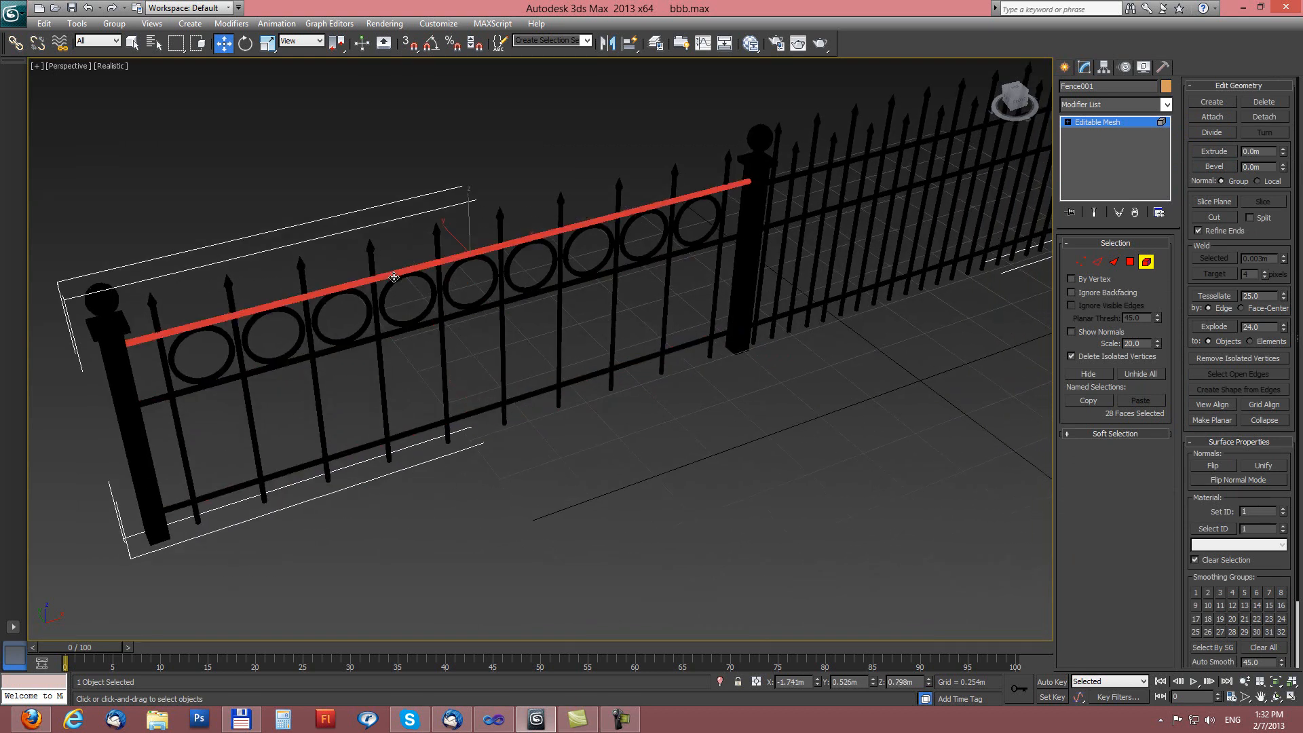
- Select the first post with its adjoining half ring, then the second post with the half rings on both sides, and clear the selection
click(171, 359)
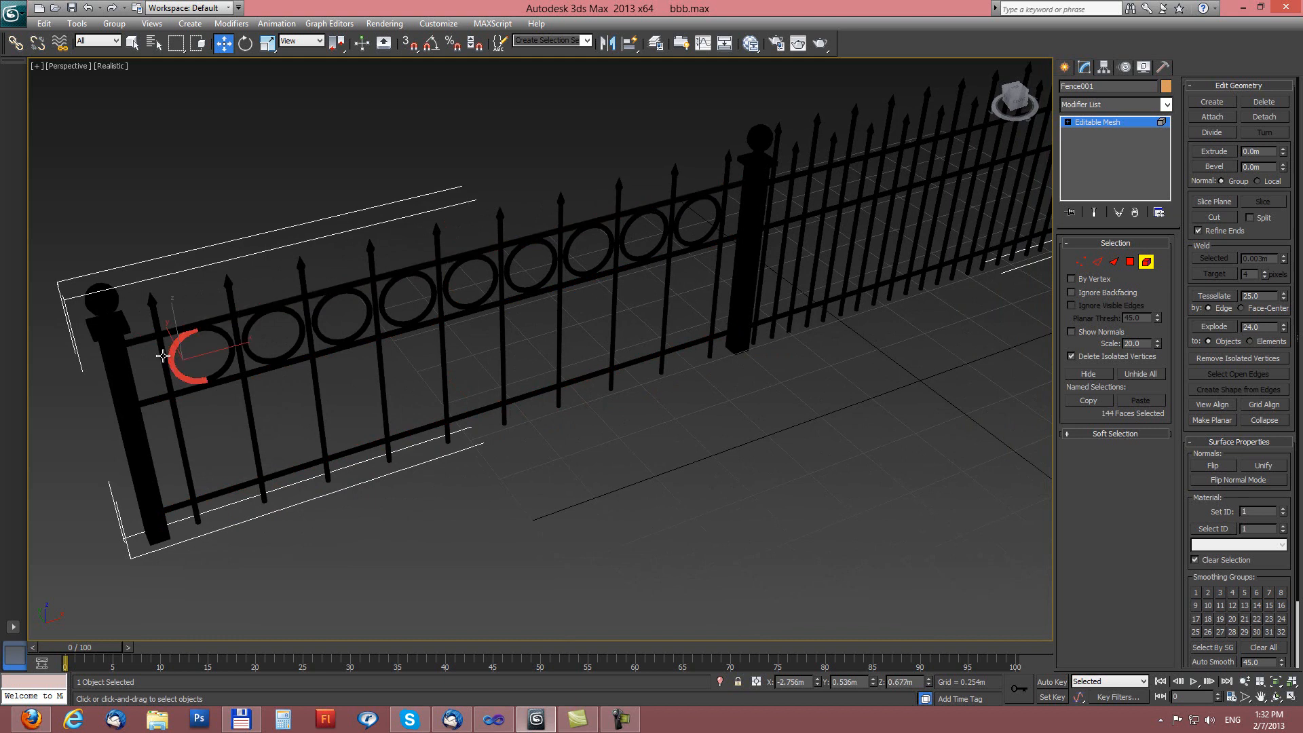
ctrl+click(164, 356)
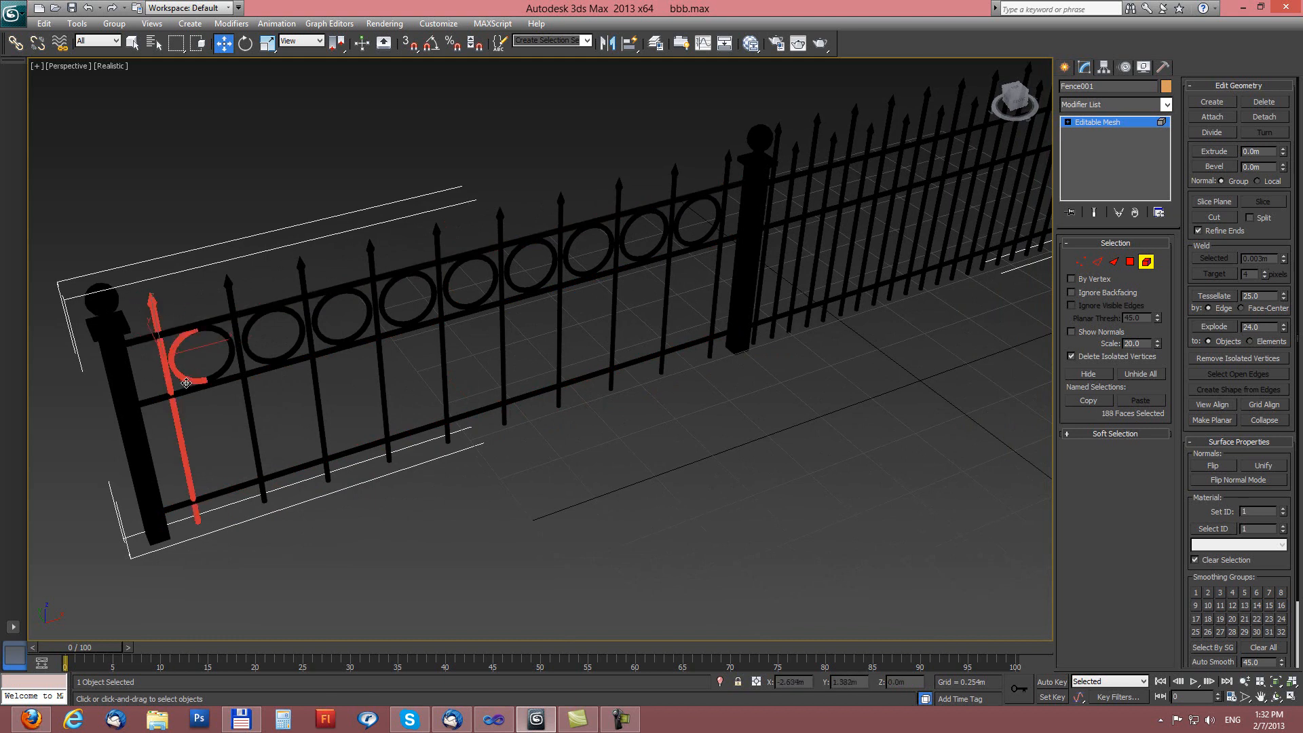
click(401, 509)
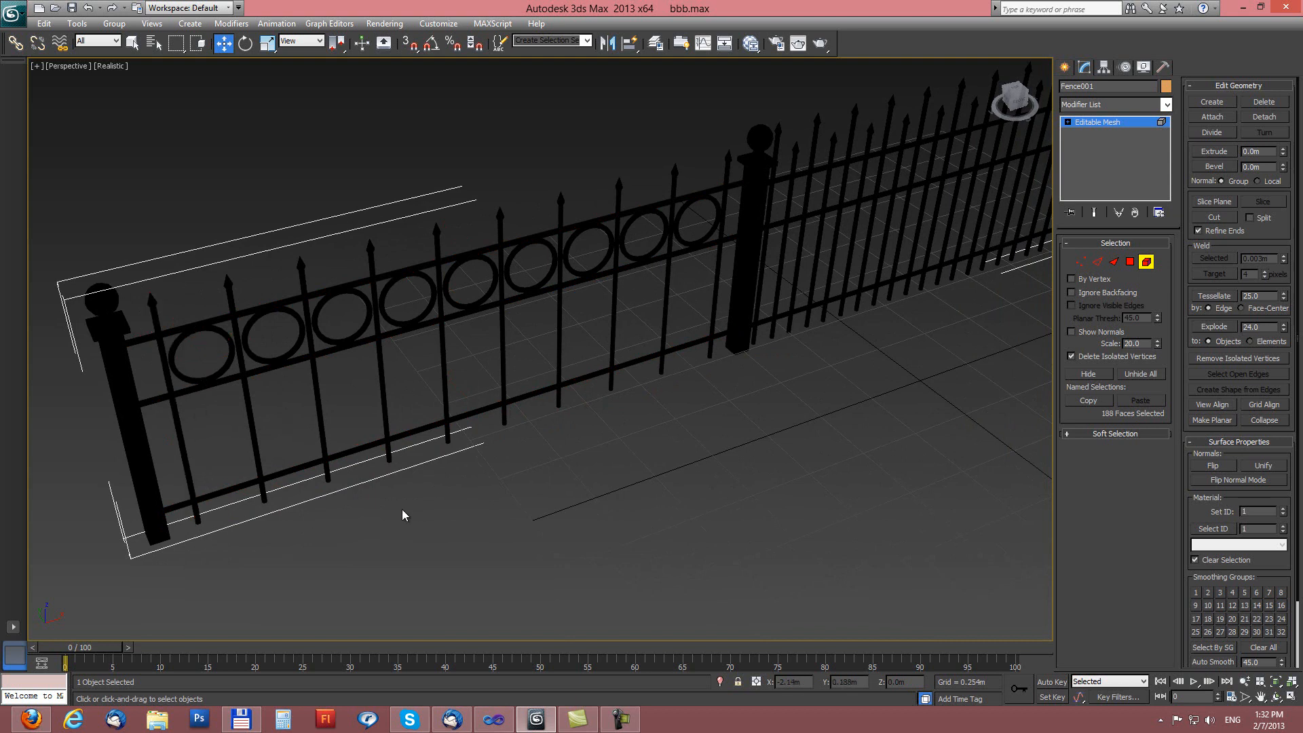
click(226, 337)
ctrl+click(244, 328)
ctrl+click(247, 329)
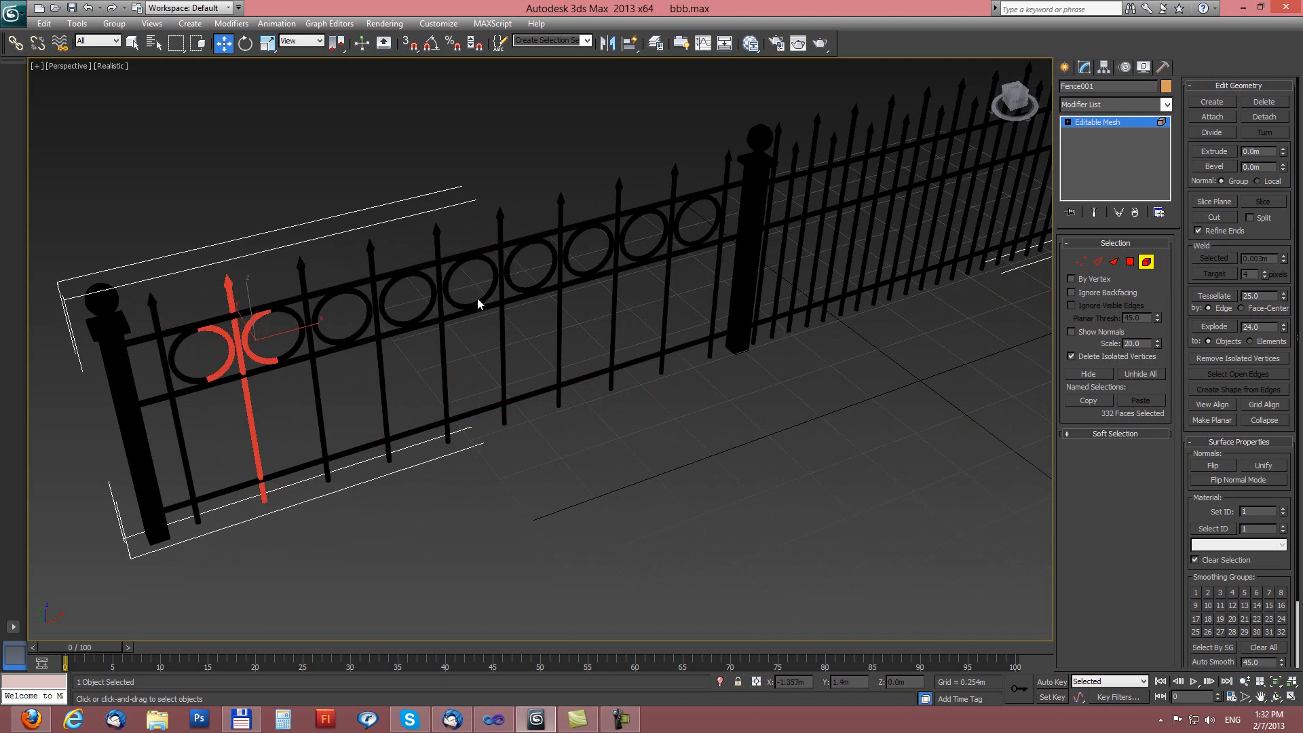
click(796, 474)
- Select the ring section's second-to-last post before the middle column together with the half rings on both sides
middle_drag(787, 370, 601, 506)
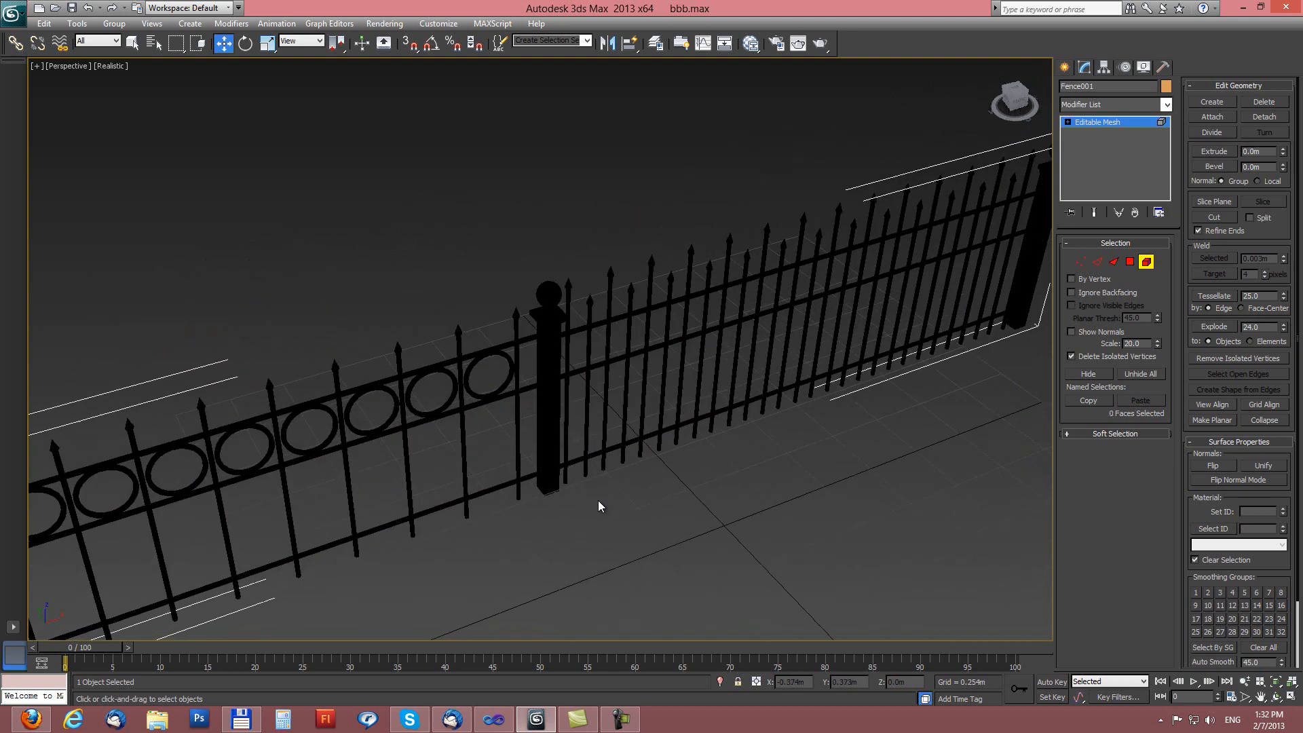
click(474, 365)
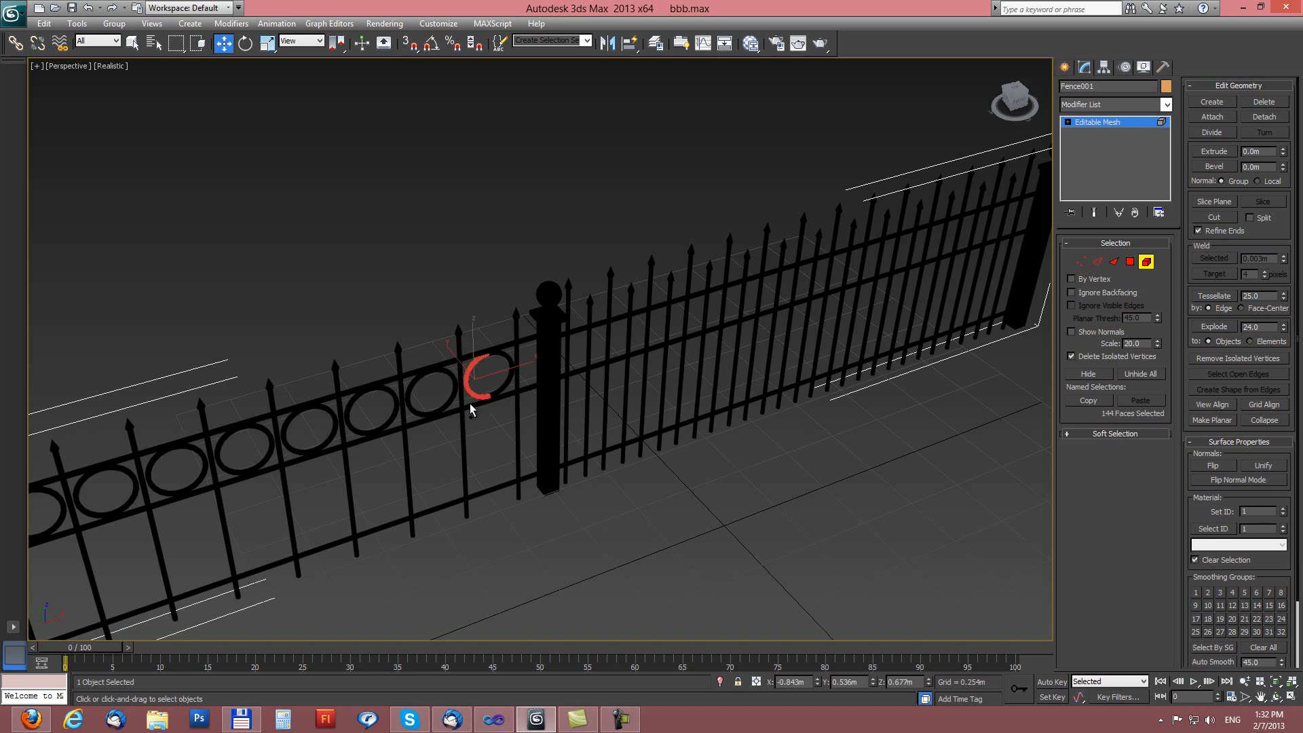
ctrl+click(462, 393)
ctrl+click(454, 396)
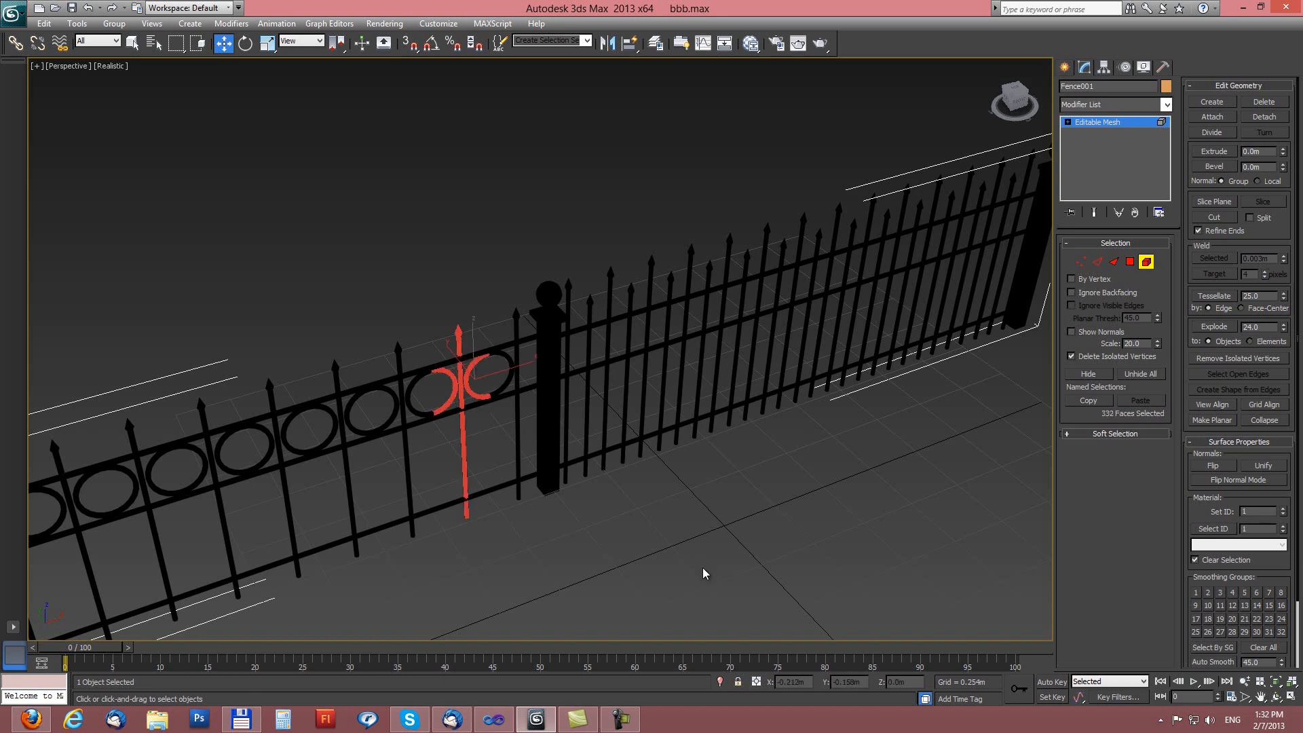
- Select the ring section's last post before the middle column together with its adjoining half ring, and clear the selection
click(687, 541)
click(510, 362)
ctrl+click(518, 352)
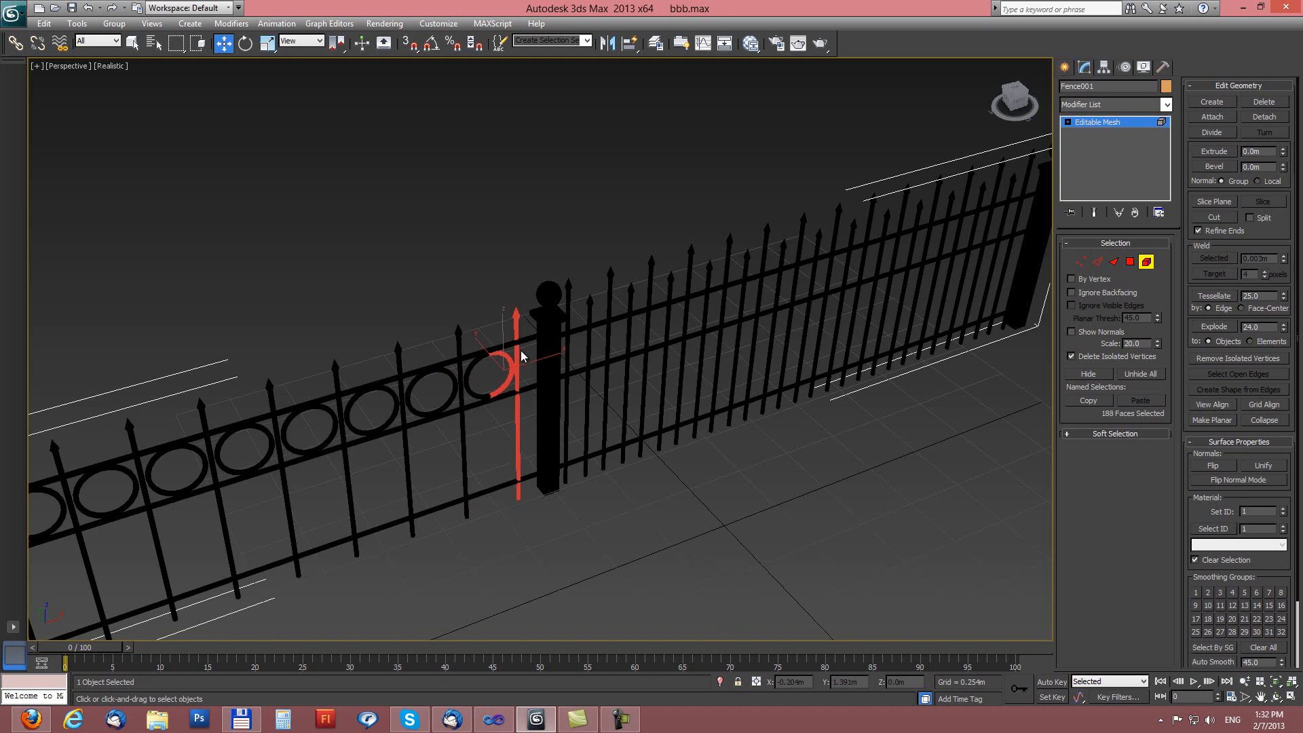
middle_drag(642, 531, 826, 482)
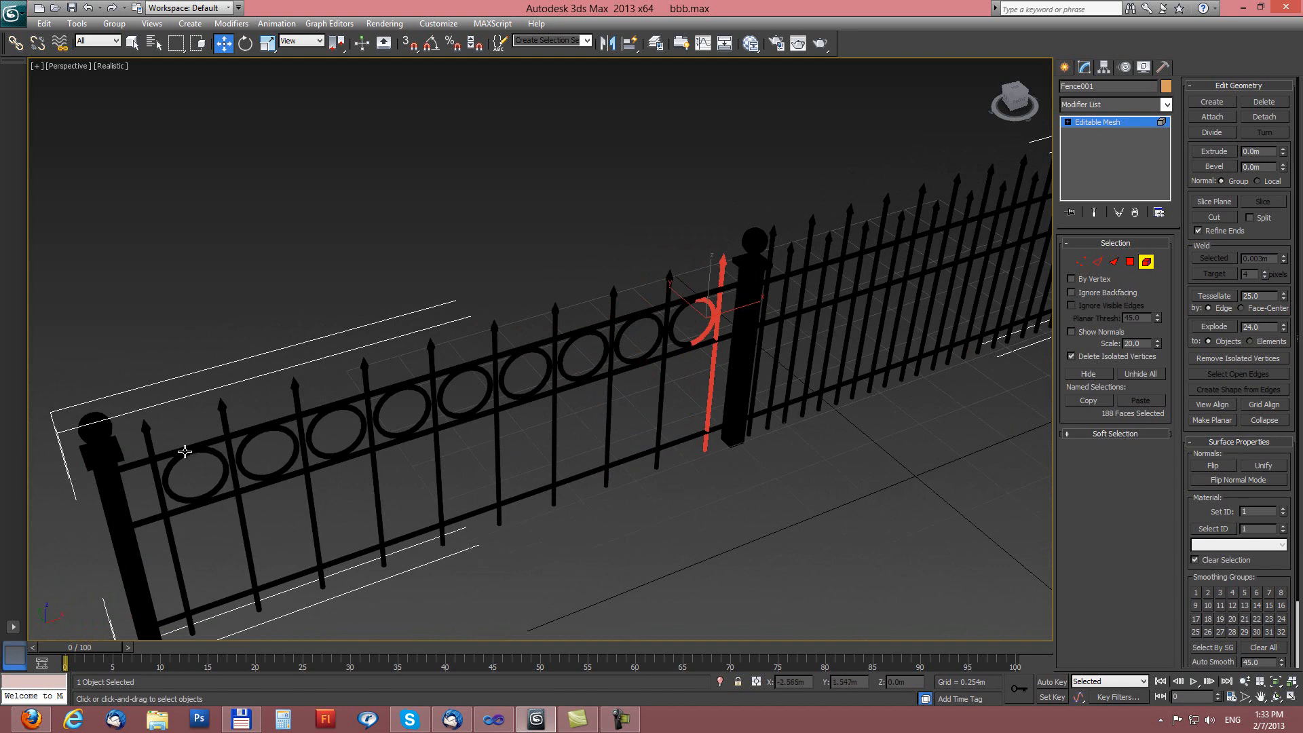
click(783, 566)
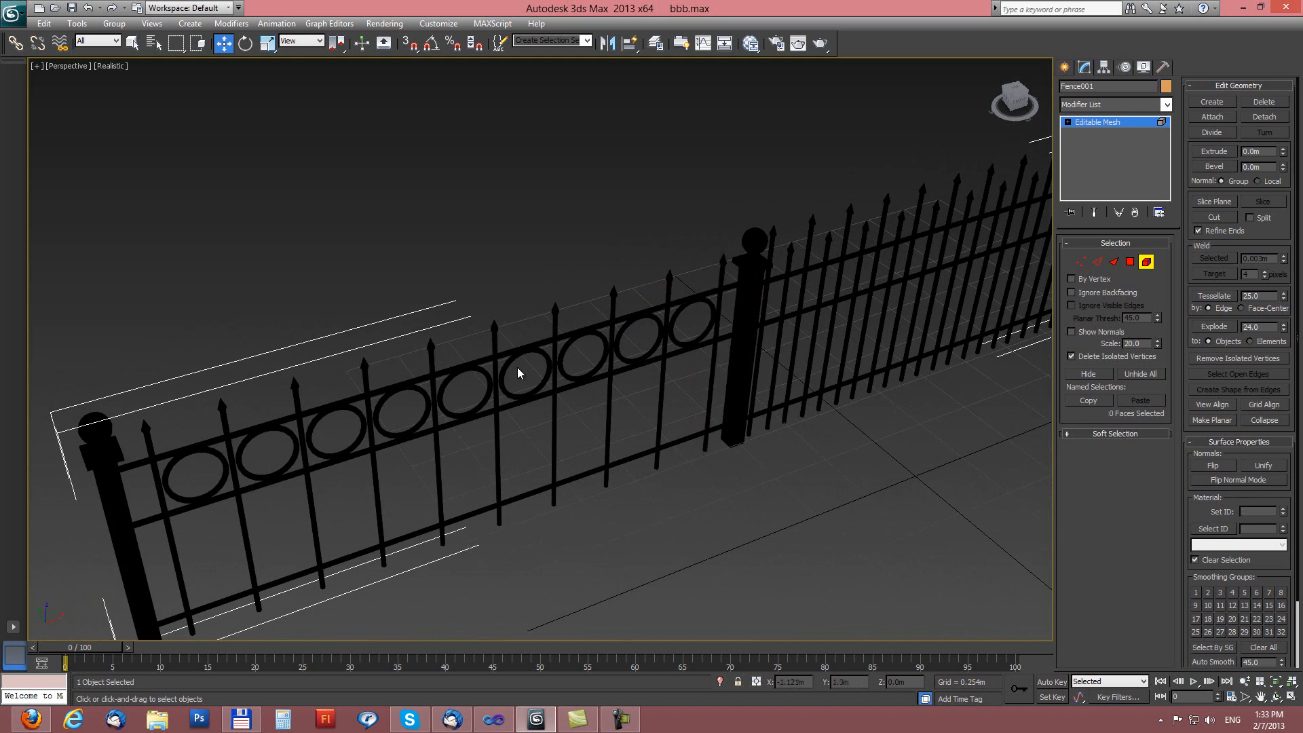
- Select the ring section's top, middle and bottom rails together as mesh elements, and clear the selection
click(544, 343)
ctrl+click(547, 393)
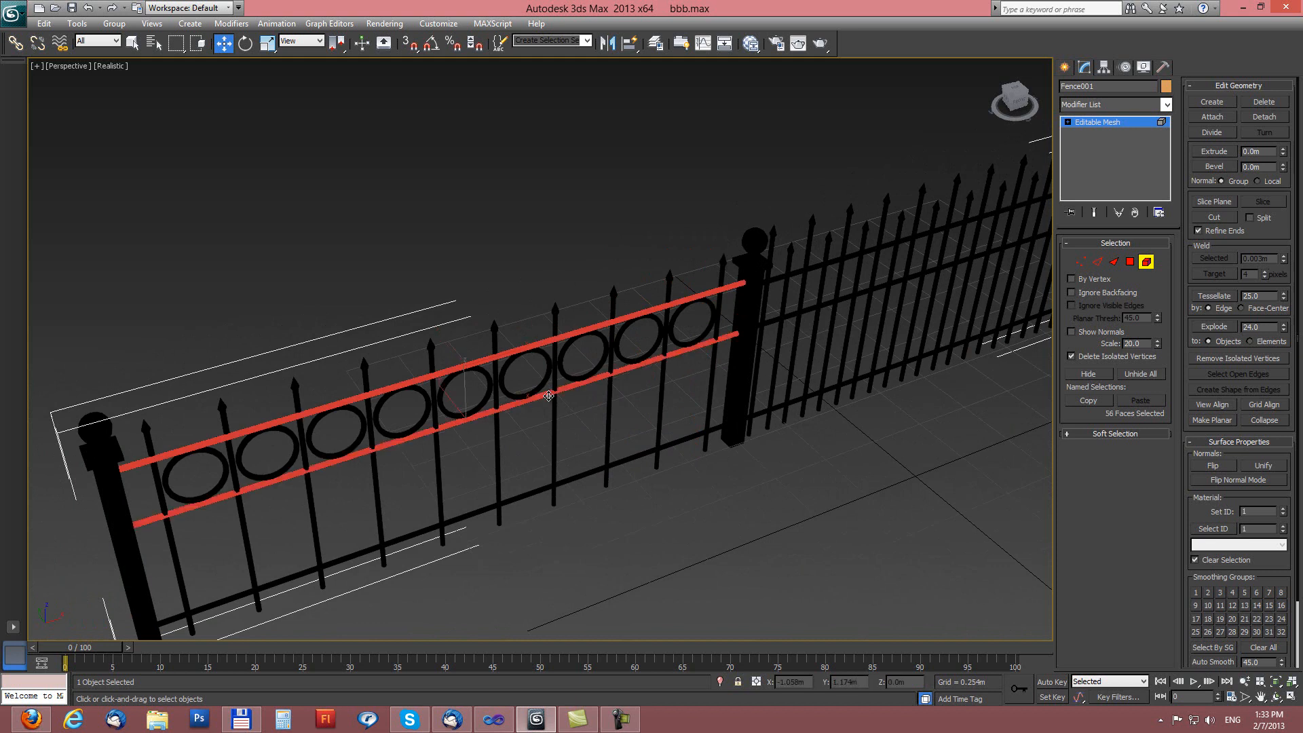
ctrl+click(544, 489)
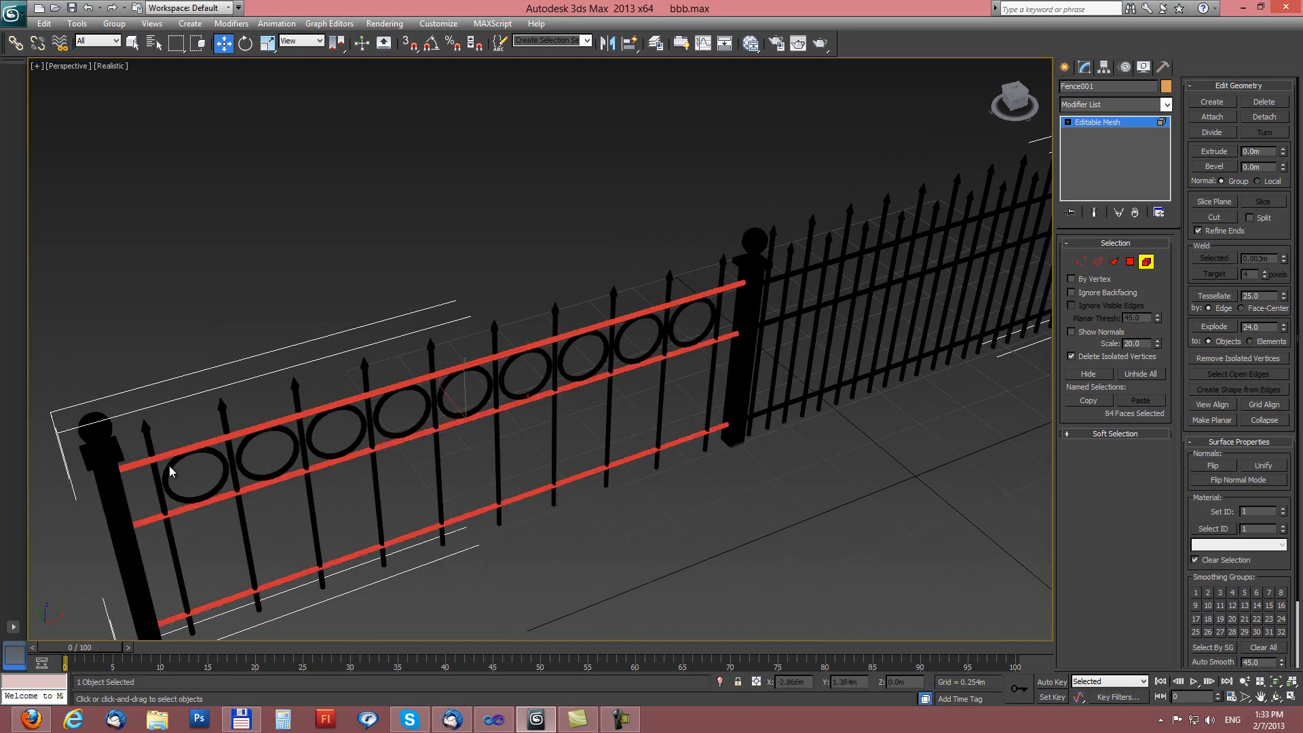
click(754, 517)
middle_drag(755, 517, 574, 474)
scroll(574, 474, down, 3)
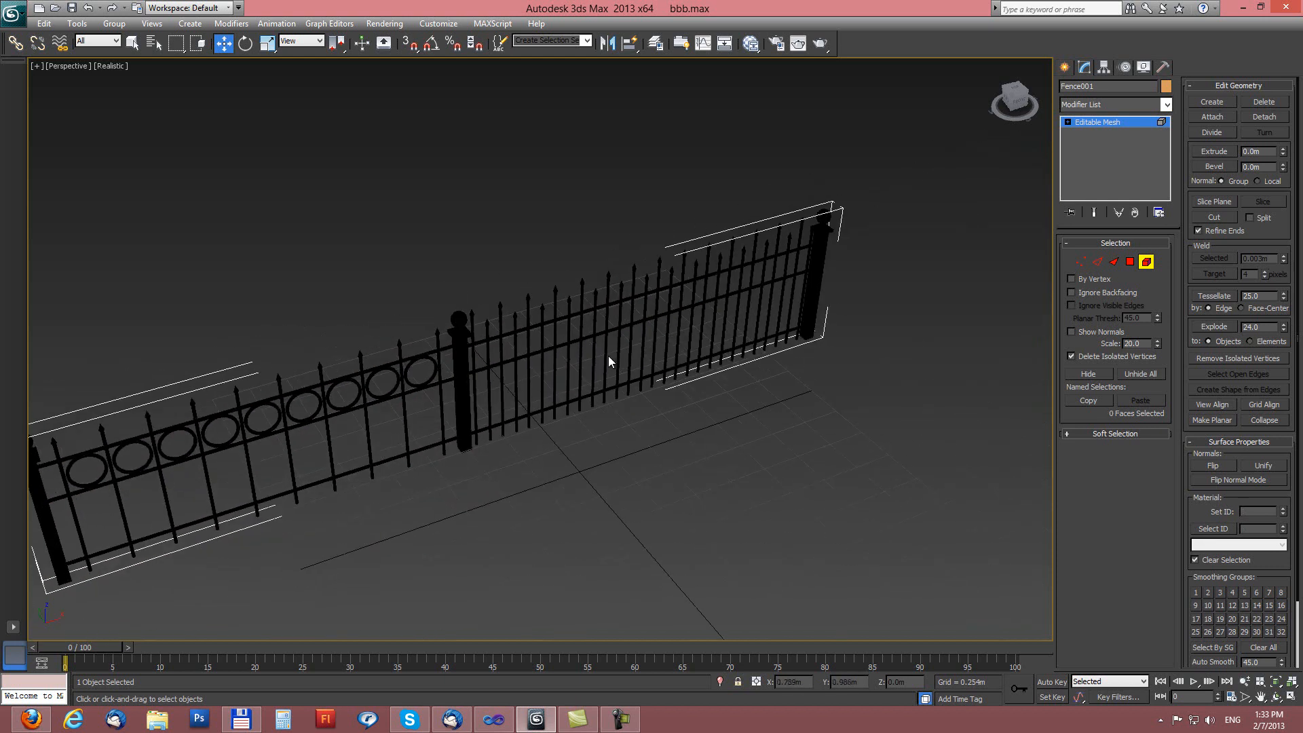
middle_drag(521, 491, 630, 463)
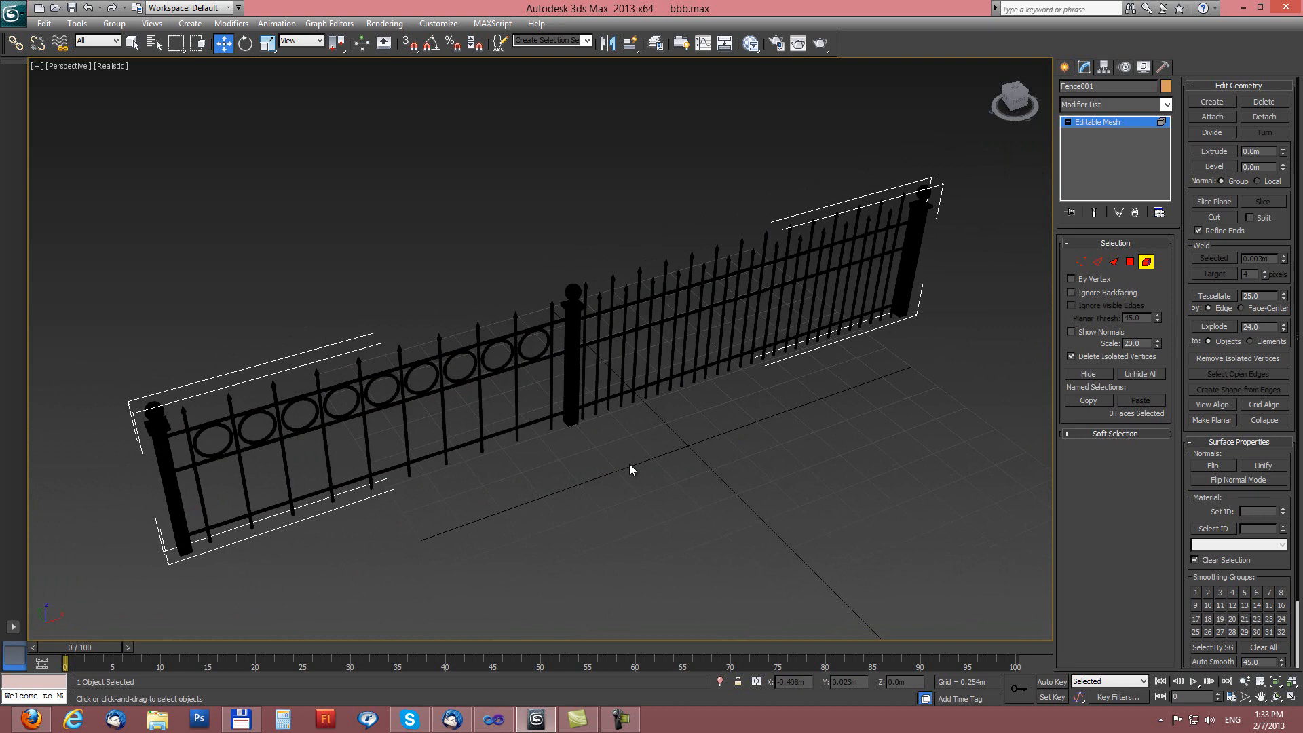